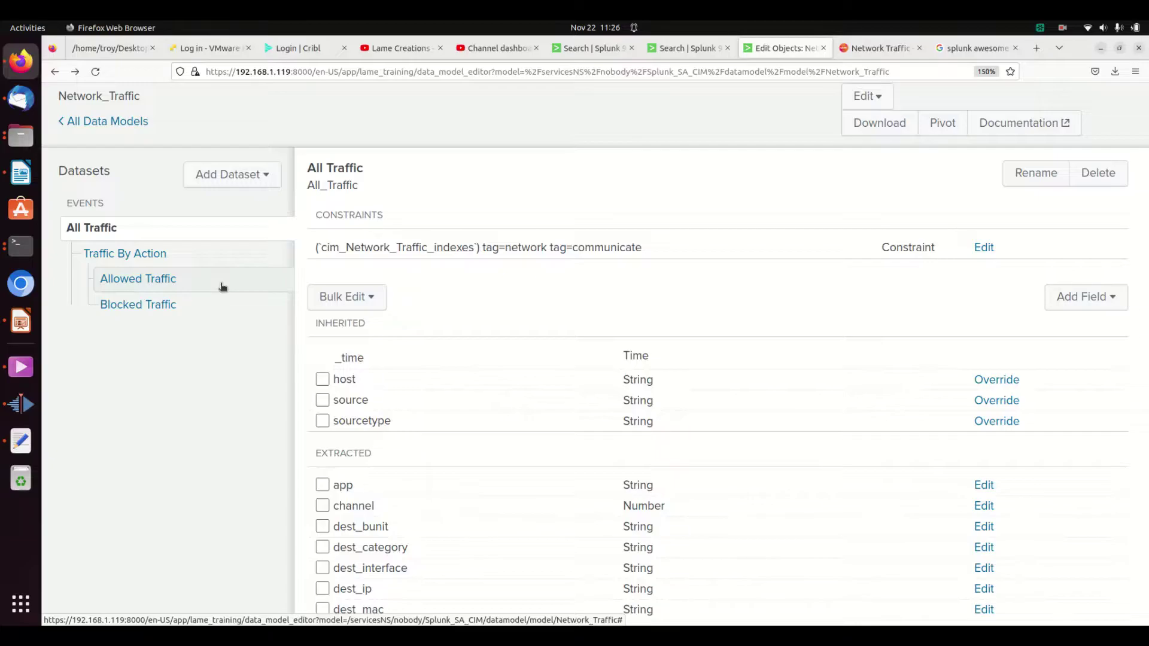
Bring up the Settings menu and close it without choosing anything.
{"action": "scroll", "coordinate": [222, 288], "scroll_direction": "up", "scroll_amount": 3}
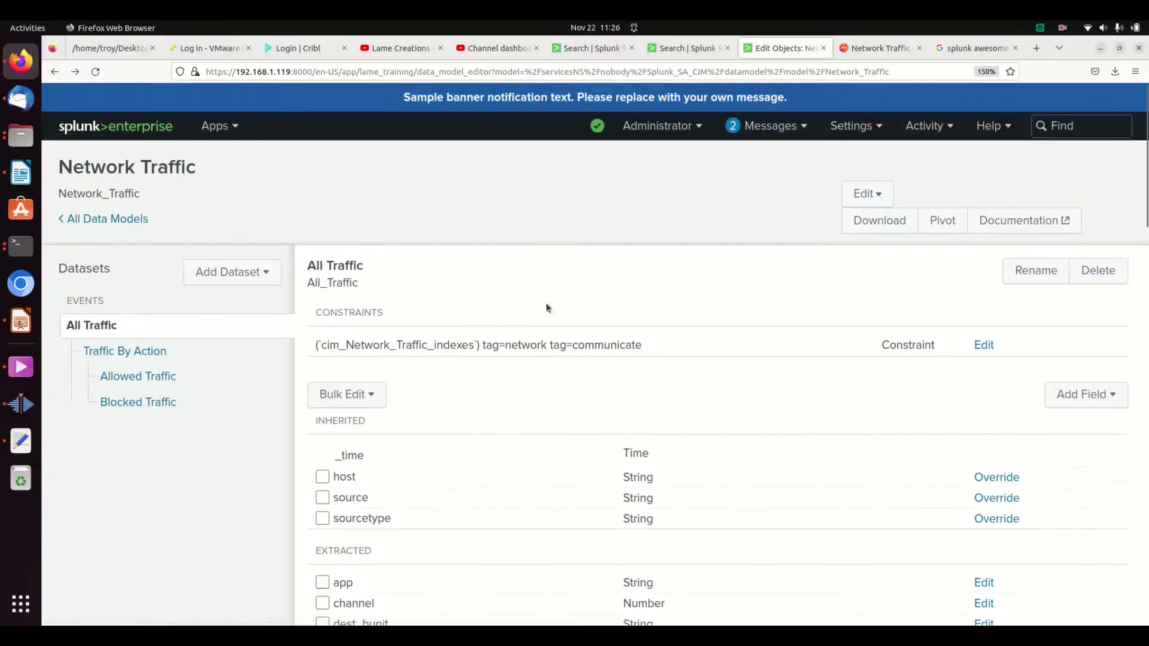
{"action": "left_click", "coordinate": [856, 126]}
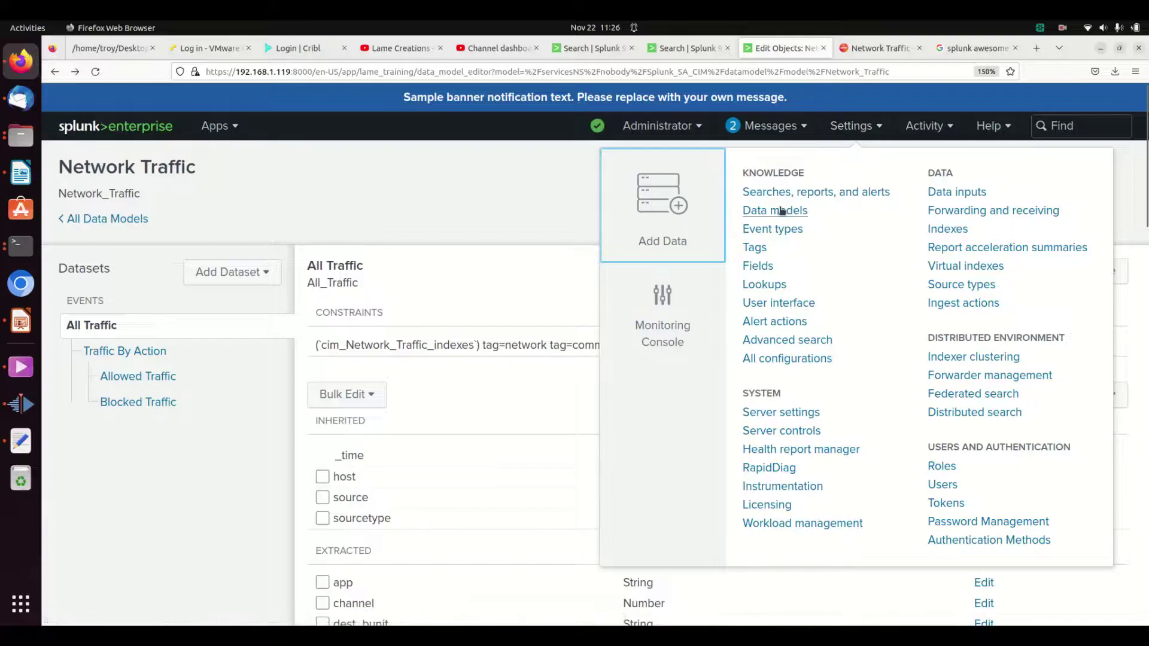
{"action": "left_click", "coordinate": [286, 178]}
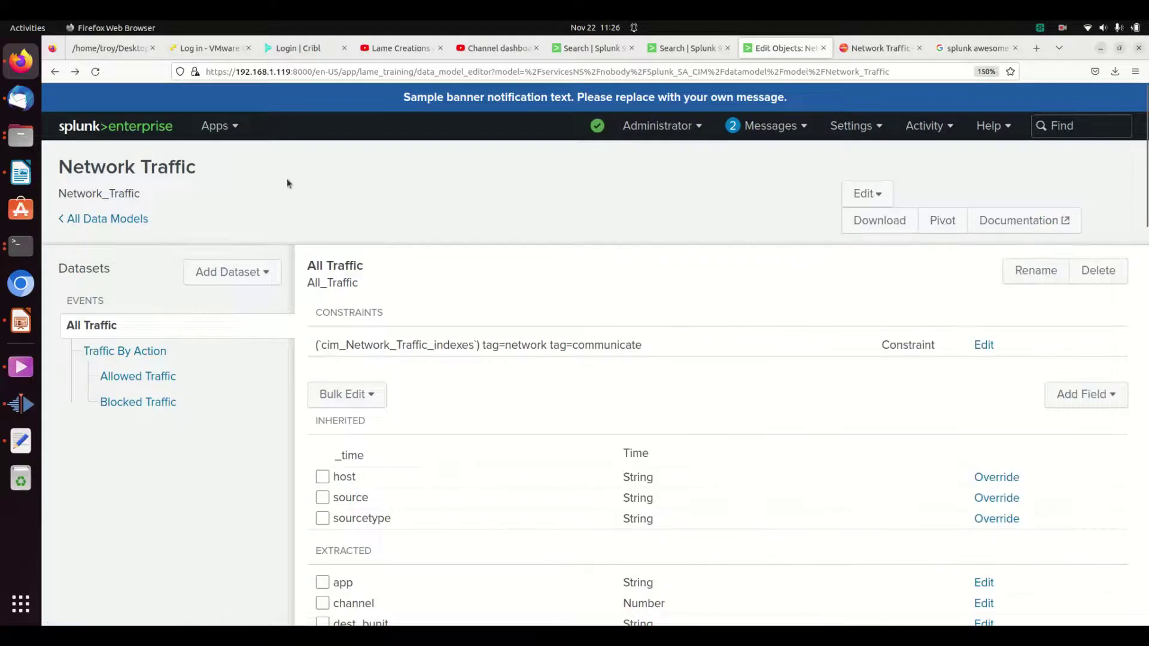
Highlight the tag=network tag=communicate constraint, scan extracted fields, then view the CIM Network Traffic docs.
{"action": "scroll", "coordinate": [489, 326], "scroll_direction": "down", "scroll_amount": 3}
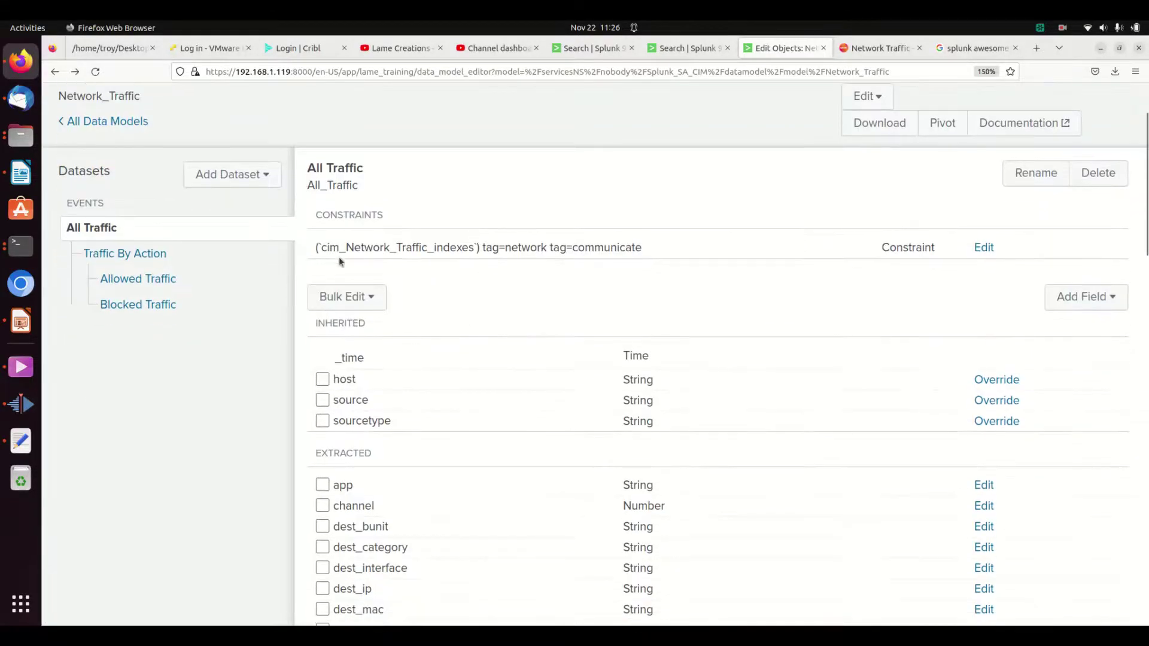
{"action": "left_click_drag", "start_coordinate": [318, 247], "coordinate": [477, 258]}
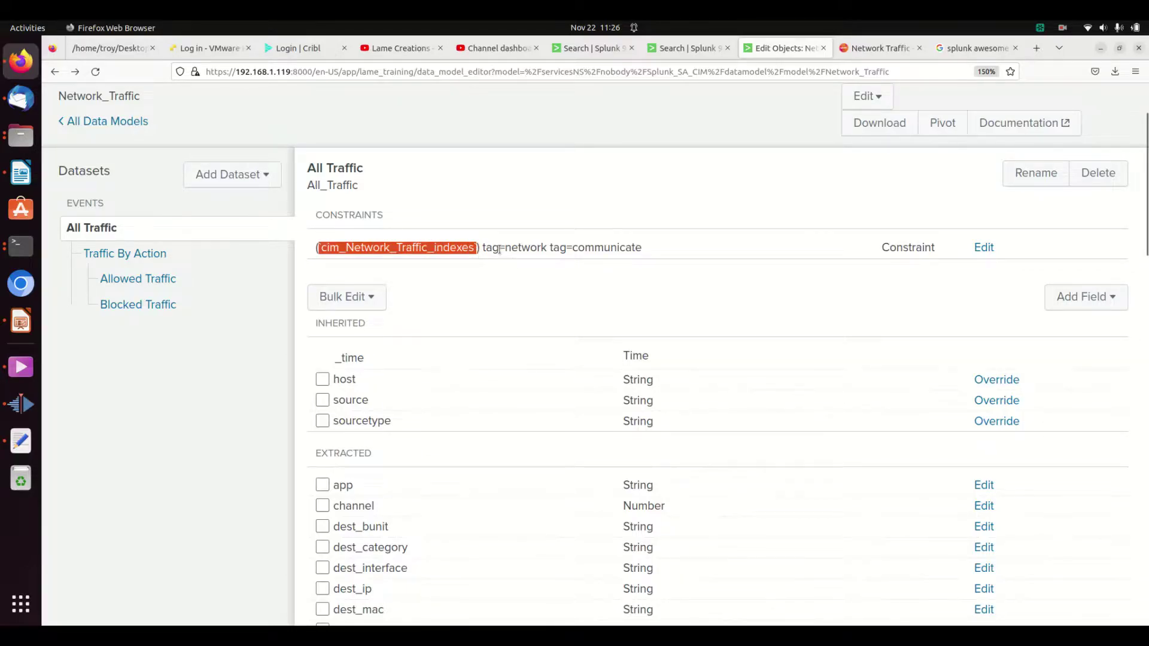
{"action": "left_click", "coordinate": [499, 250]}
{"action": "left_click_drag", "start_coordinate": [484, 246], "coordinate": [648, 261]}
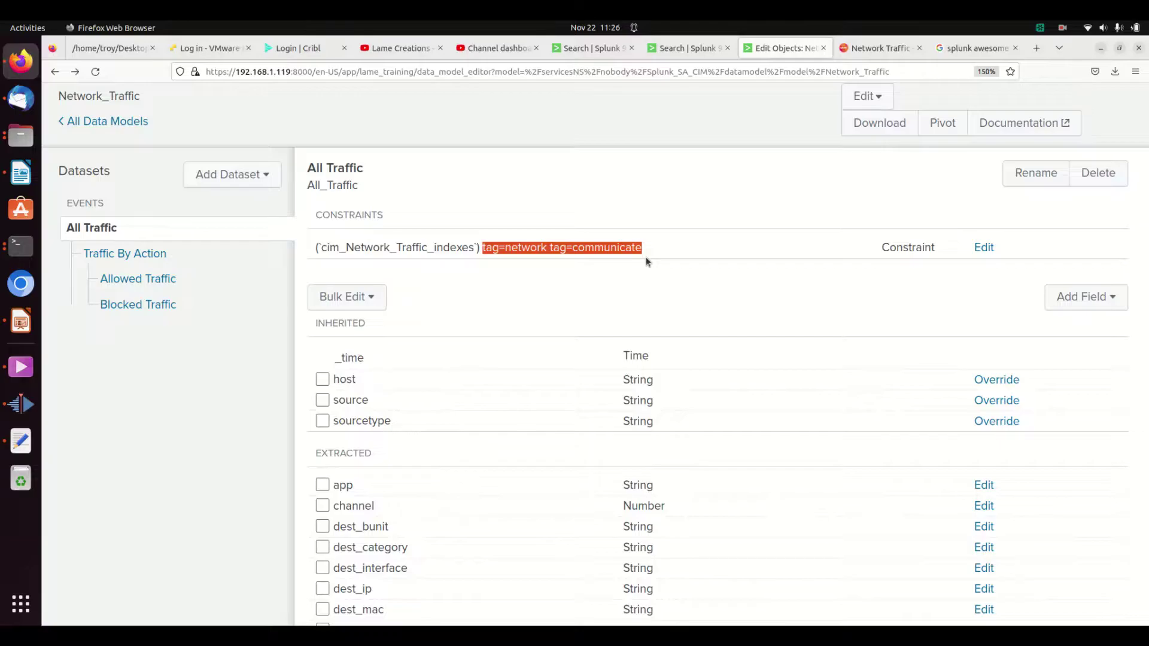
{"action": "scroll", "coordinate": [708, 467], "scroll_direction": "down", "scroll_amount": 5}
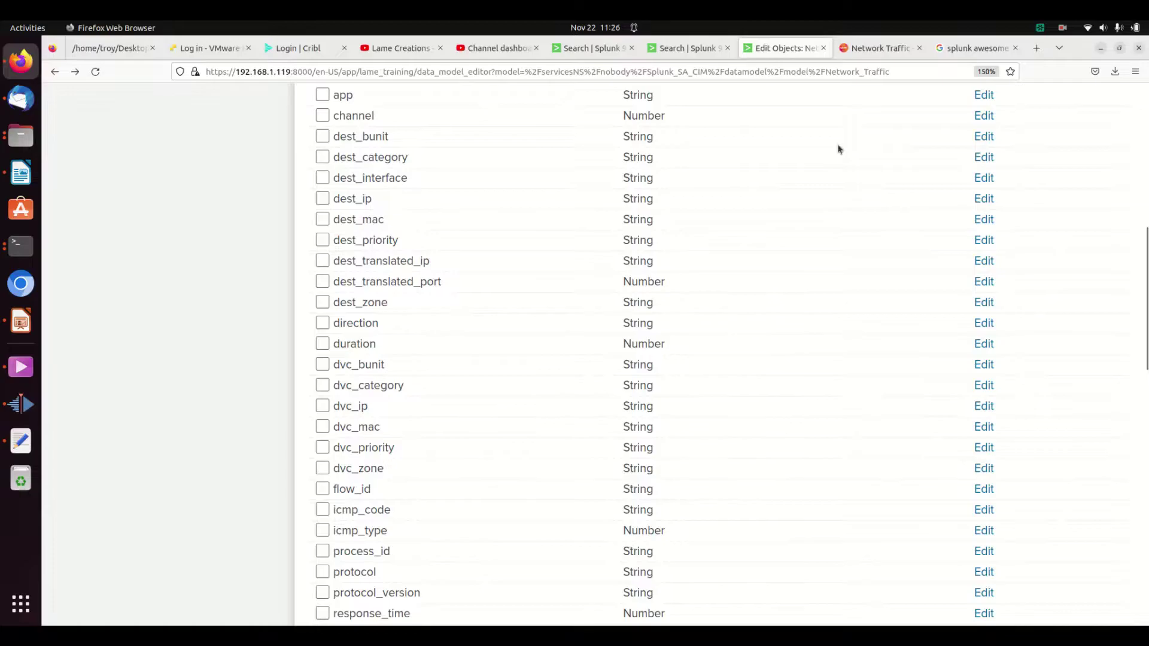
{"action": "left_click", "coordinate": [883, 48]}
Scroll the Network Traffic page's All_Traffic tags and fields table, starting from action.
{"action": "scroll", "coordinate": [688, 330], "scroll_direction": "up", "scroll_amount": 15}
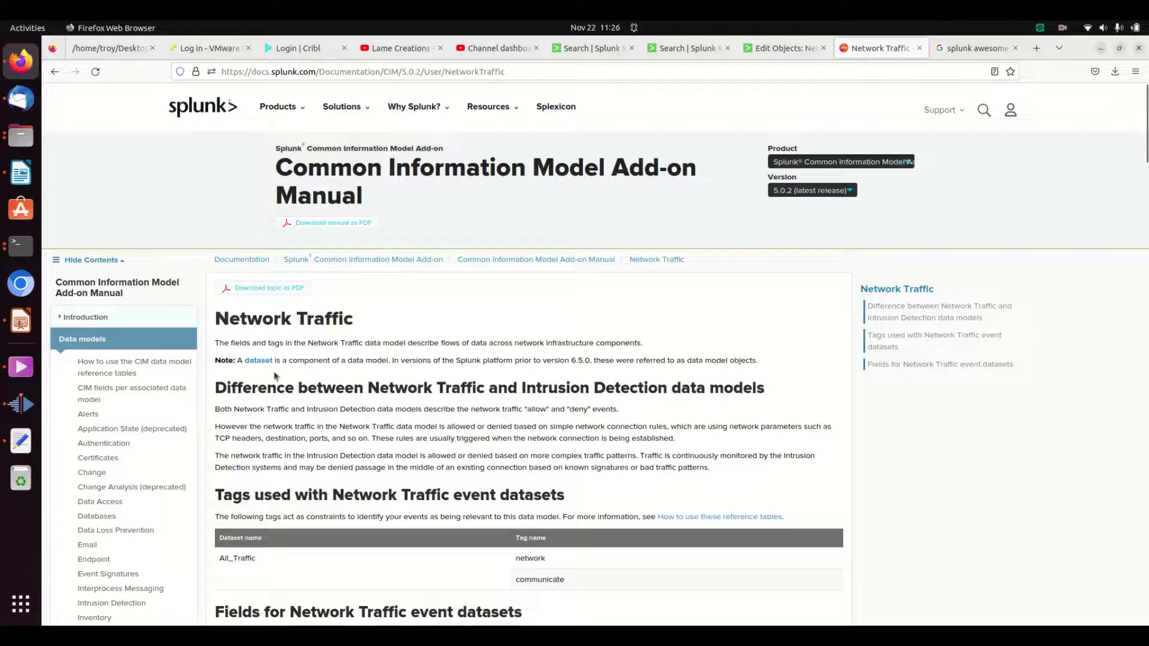
{"action": "scroll", "coordinate": [425, 402], "scroll_direction": "down", "scroll_amount": 3}
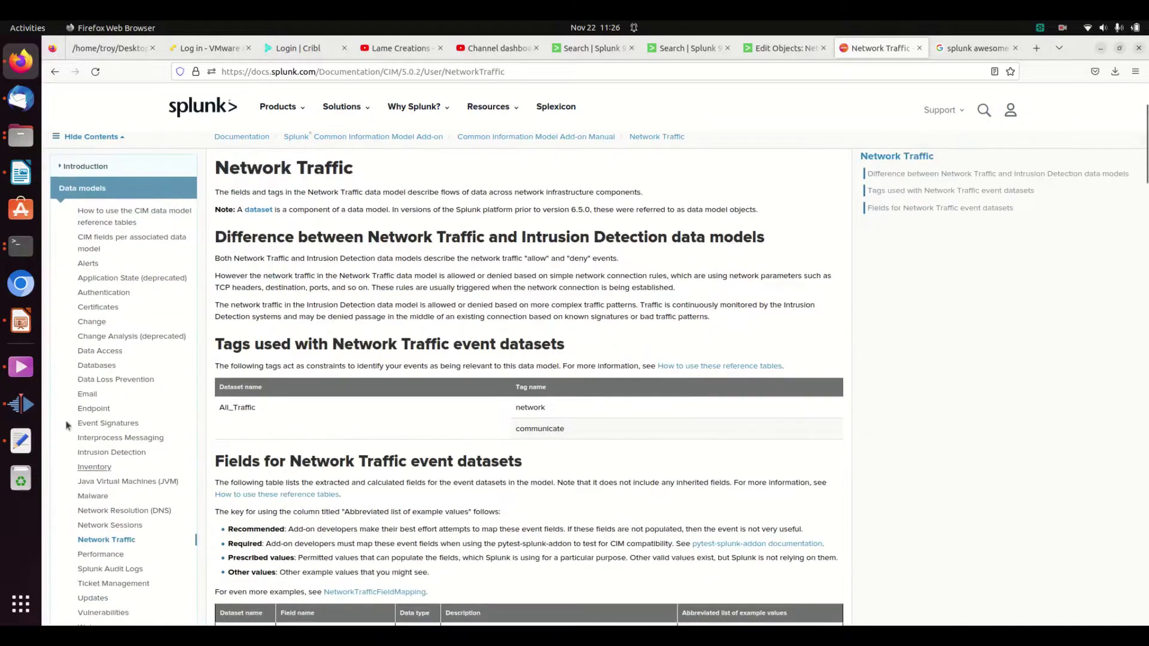
{"action": "scroll", "coordinate": [475, 399], "scroll_direction": "down", "scroll_amount": 6}
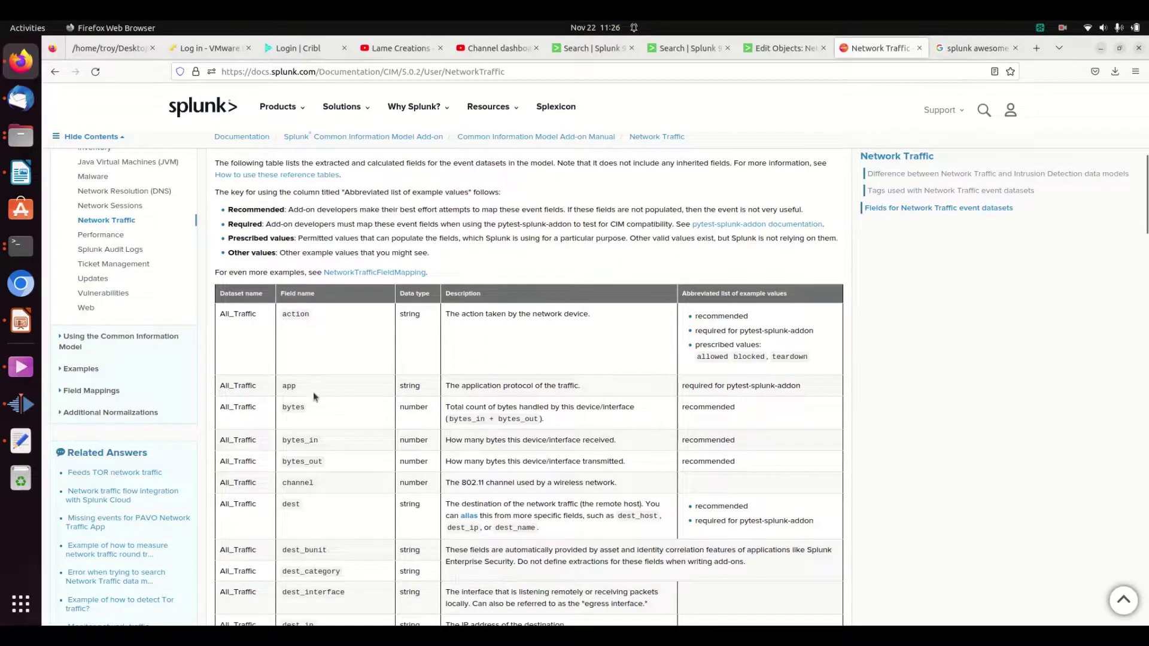
{"action": "scroll", "coordinate": [314, 392], "scroll_direction": "down", "scroll_amount": 3}
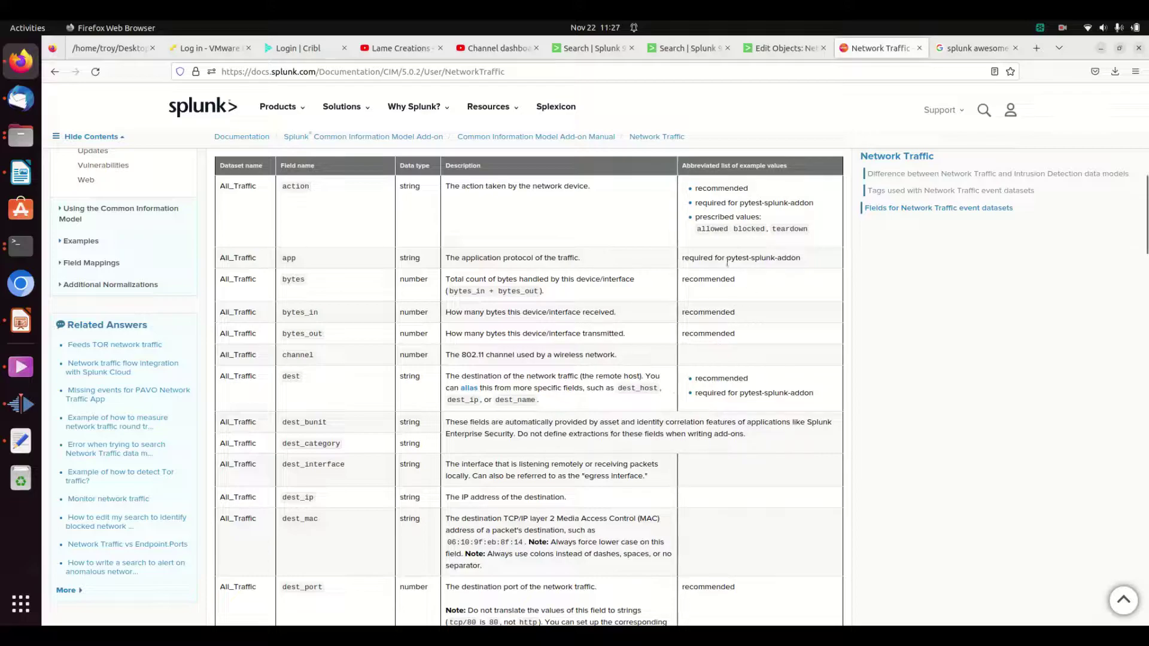
{"action": "scroll", "coordinate": [689, 541], "scroll_direction": "down", "scroll_amount": 7}
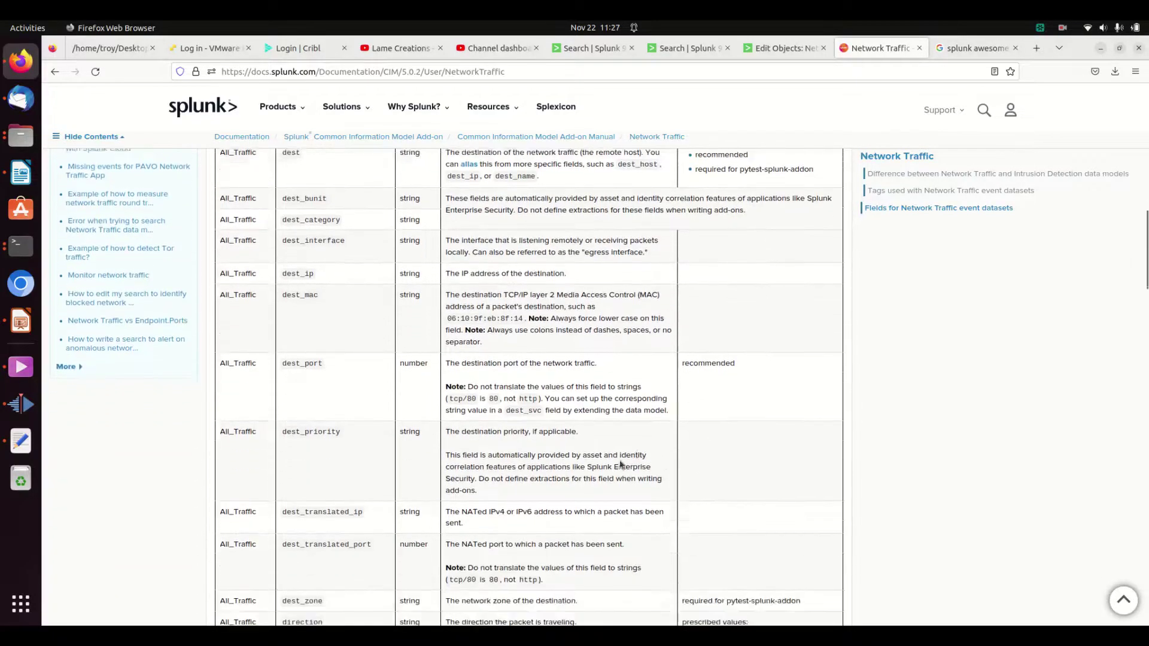
{"action": "scroll", "coordinate": [553, 443], "scroll_direction": "up", "scroll_amount": 15}
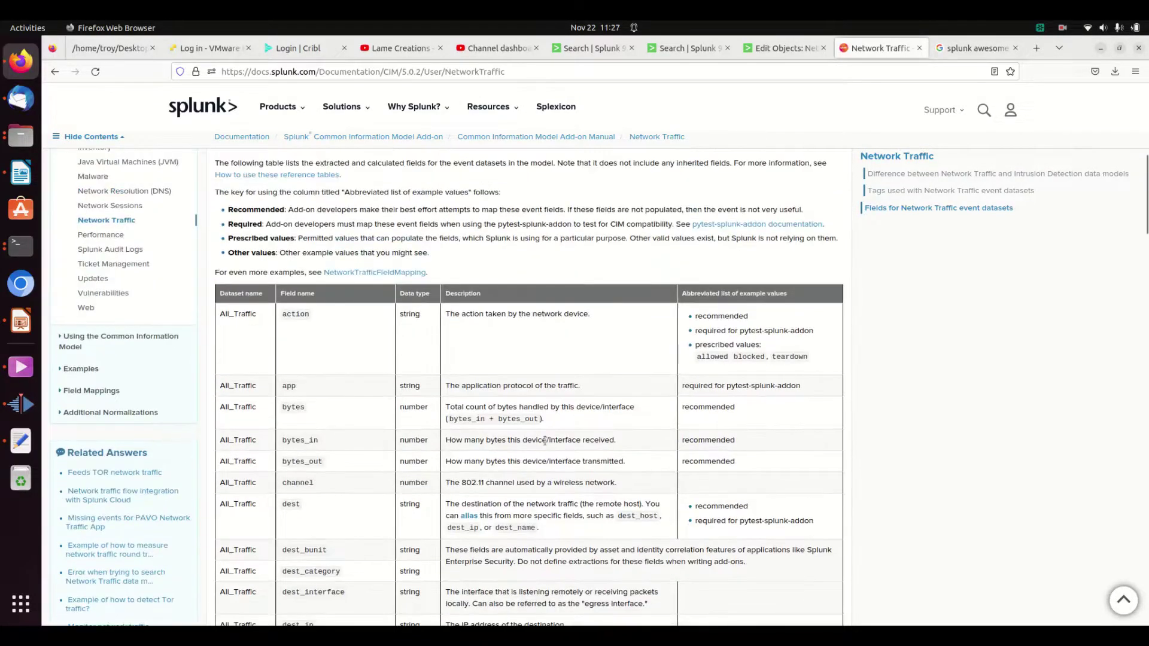
{"action": "scroll", "coordinate": [545, 445], "scroll_direction": "up", "scroll_amount": 3}
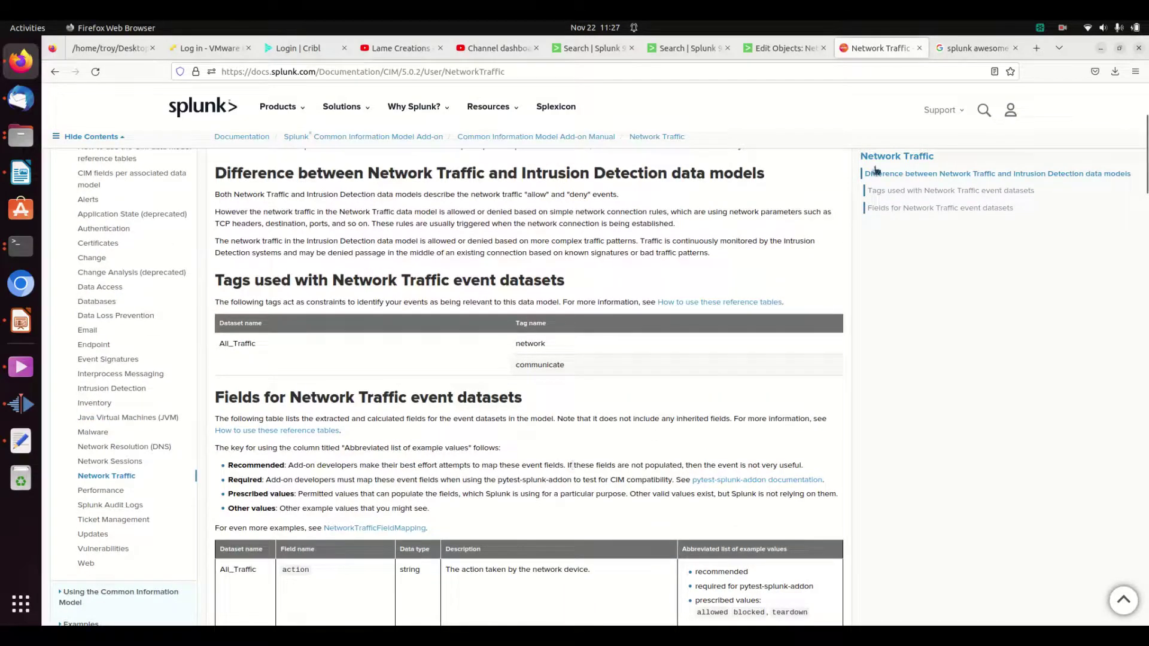
{"action": "left_click", "coordinate": [780, 48]}
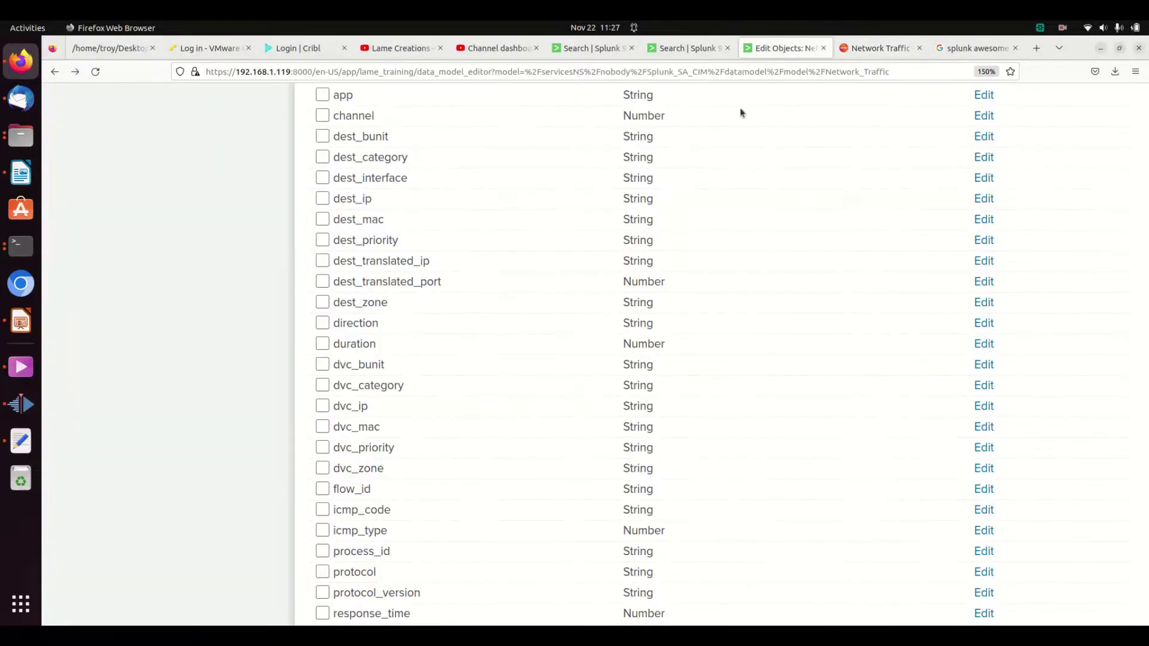
{"action": "scroll", "coordinate": [706, 356], "scroll_direction": "up", "scroll_amount": 5}
{"action": "scroll", "coordinate": [693, 352], "scroll_direction": "down", "scroll_amount": 10}
{"action": "scroll", "coordinate": [514, 374], "scroll_direction": "down", "scroll_amount": 10}
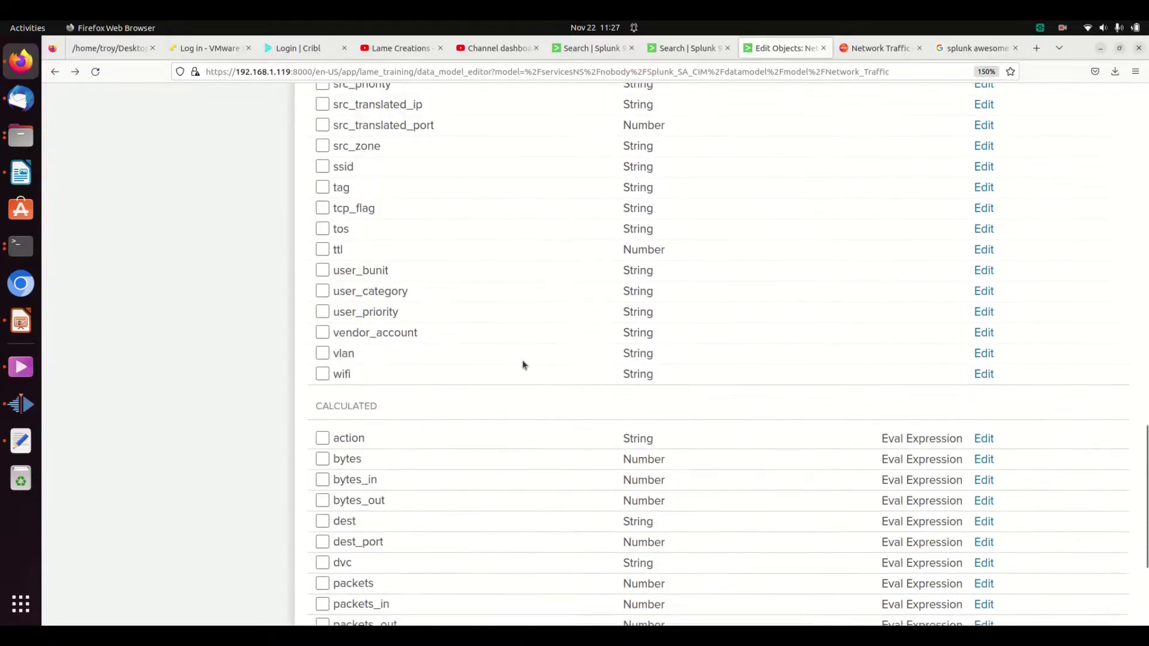
{"action": "scroll", "coordinate": [565, 375], "scroll_direction": "down", "scroll_amount": 3}
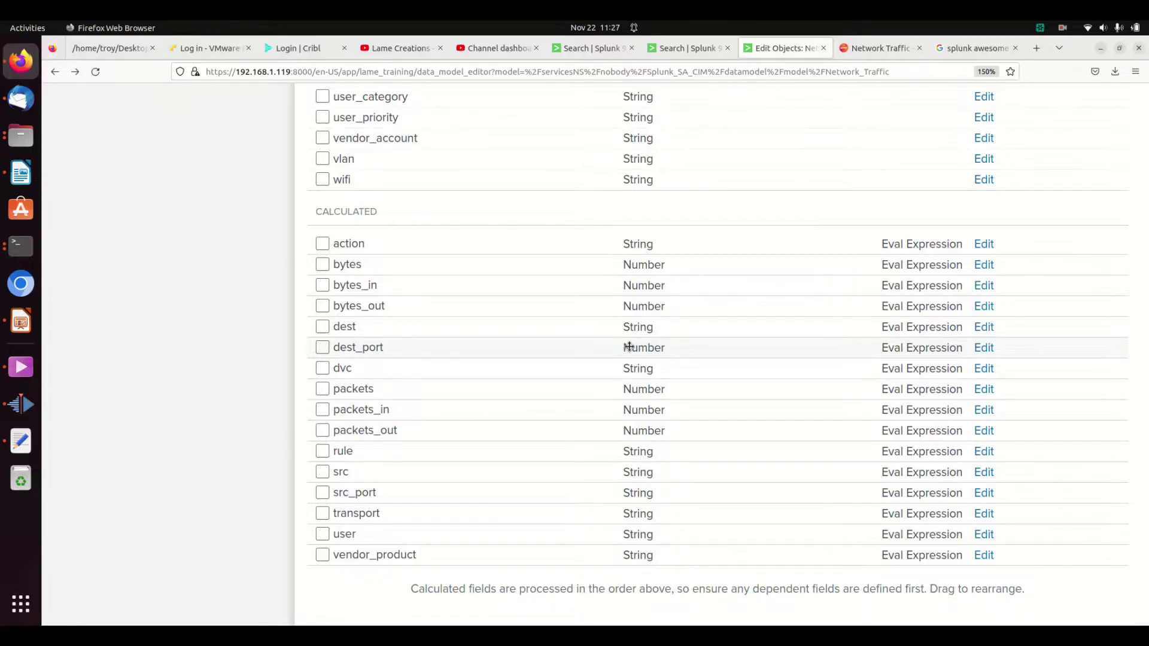
{"action": "scroll", "coordinate": [629, 347], "scroll_direction": "up", "scroll_amount": 15}
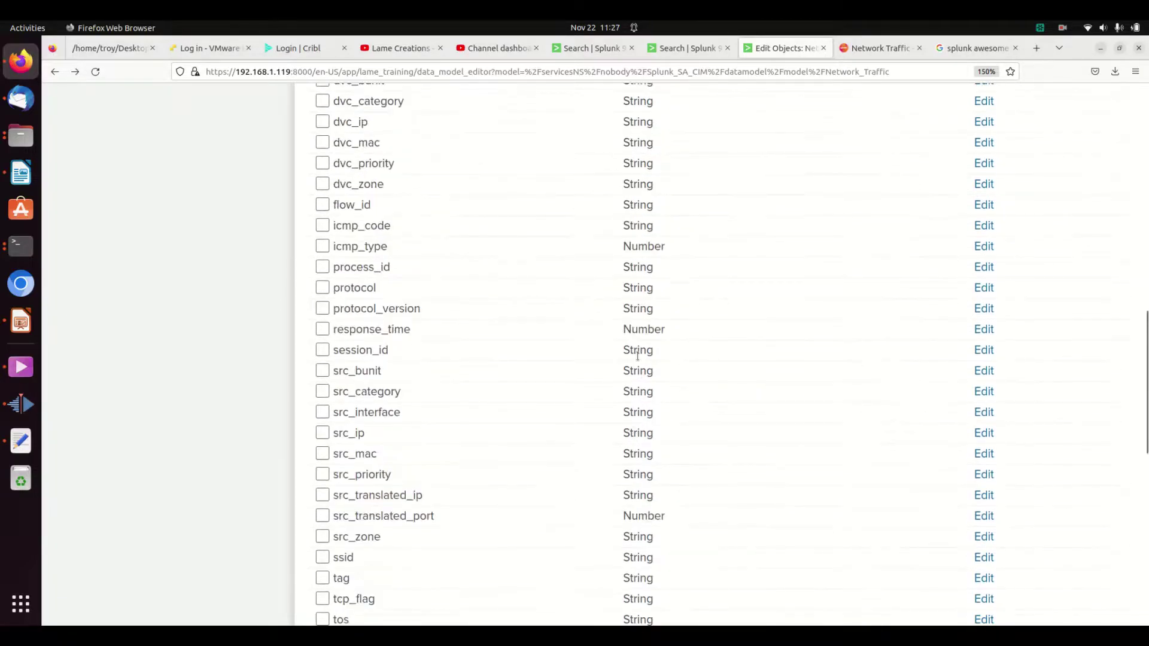
{"action": "scroll", "coordinate": [637, 357], "scroll_direction": "up", "scroll_amount": 10}
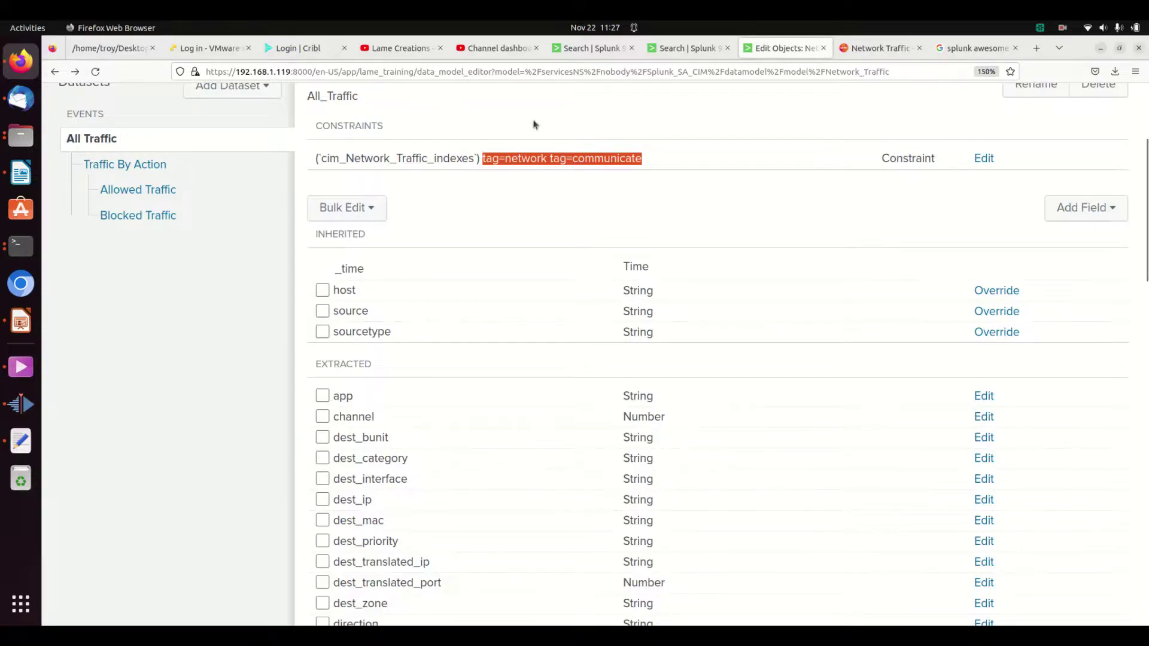
{"action": "scroll", "coordinate": [760, 204], "scroll_direction": "up", "scroll_amount": 3}
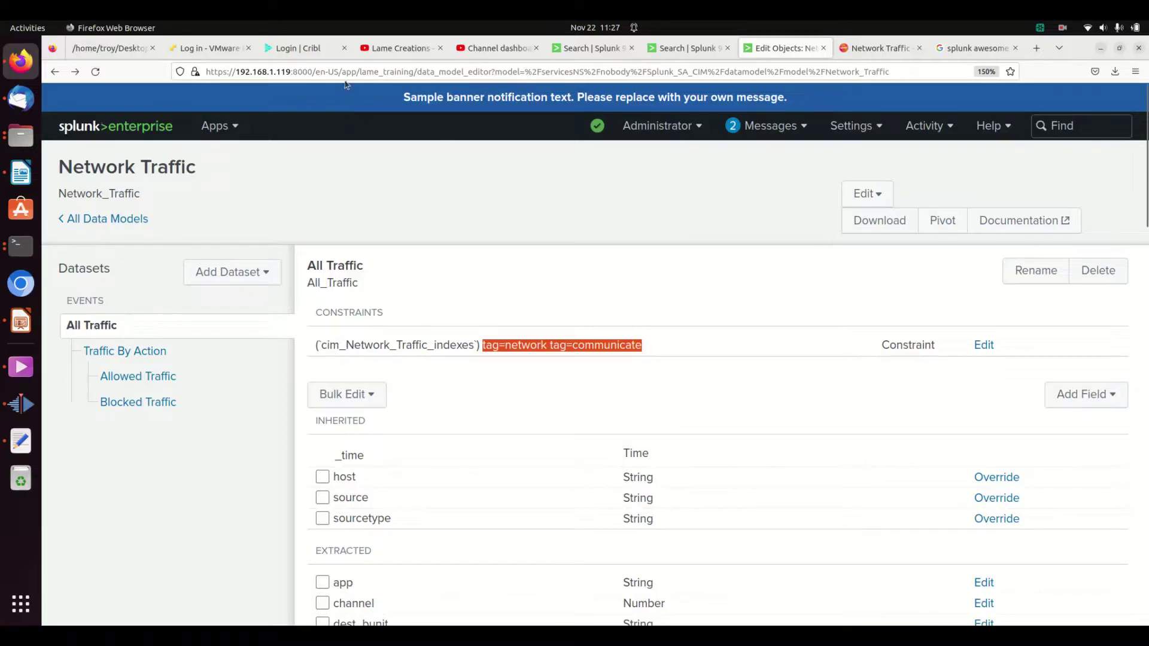
Switch to the Cribl Stream login page.
{"action": "left_click", "coordinate": [303, 52]}
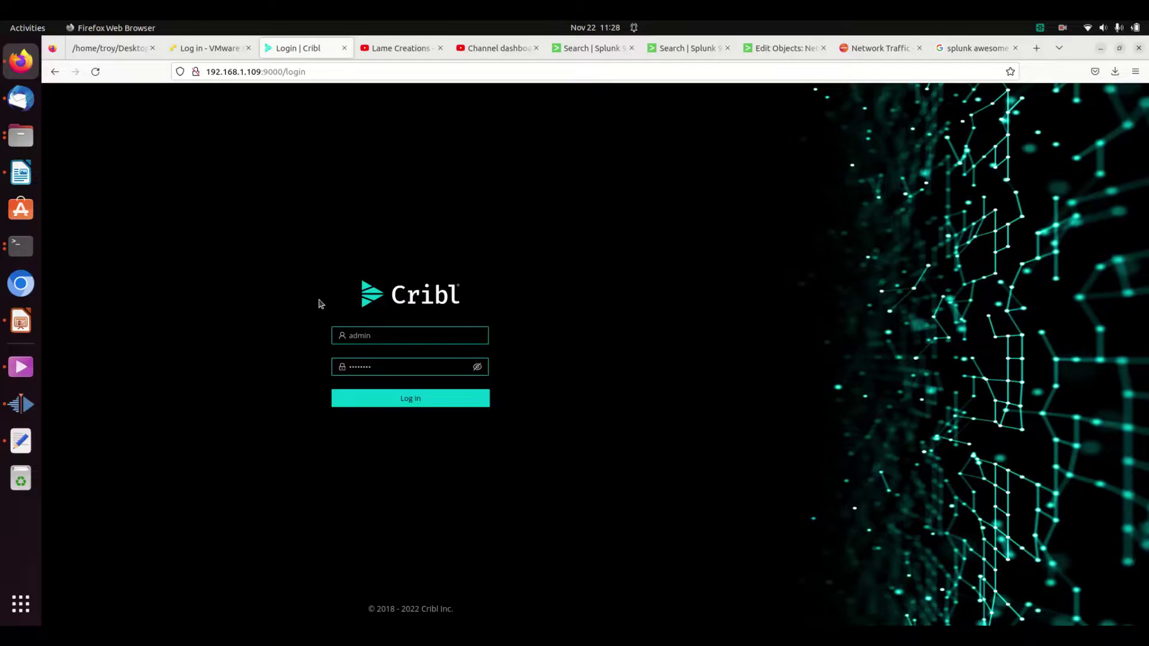
From the CIM app's search page, start Add Data from Settings and choose Upload.
{"action": "left_click", "coordinate": [793, 56]}
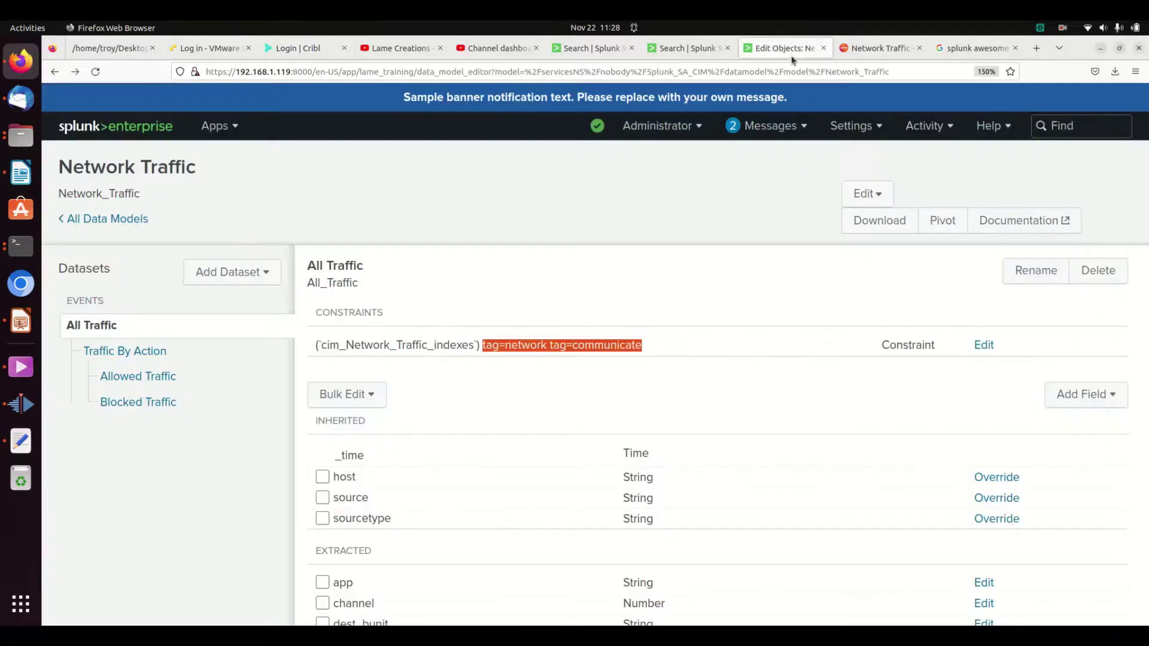
{"action": "left_click", "coordinate": [591, 49]}
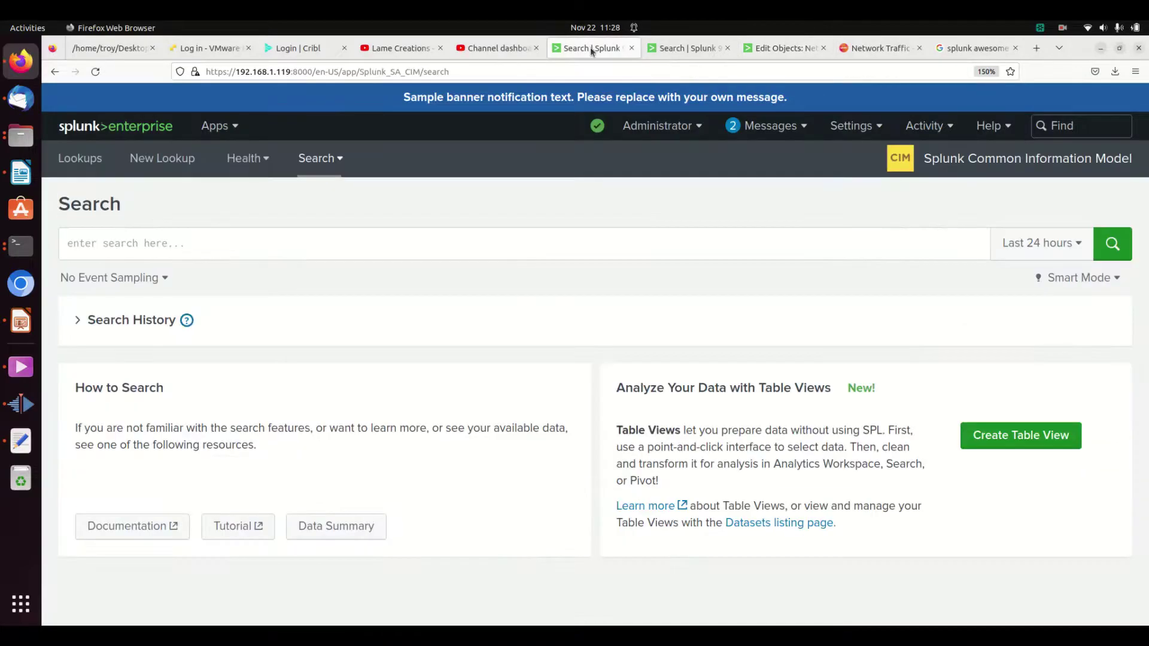
{"action": "left_click", "coordinate": [852, 126]}
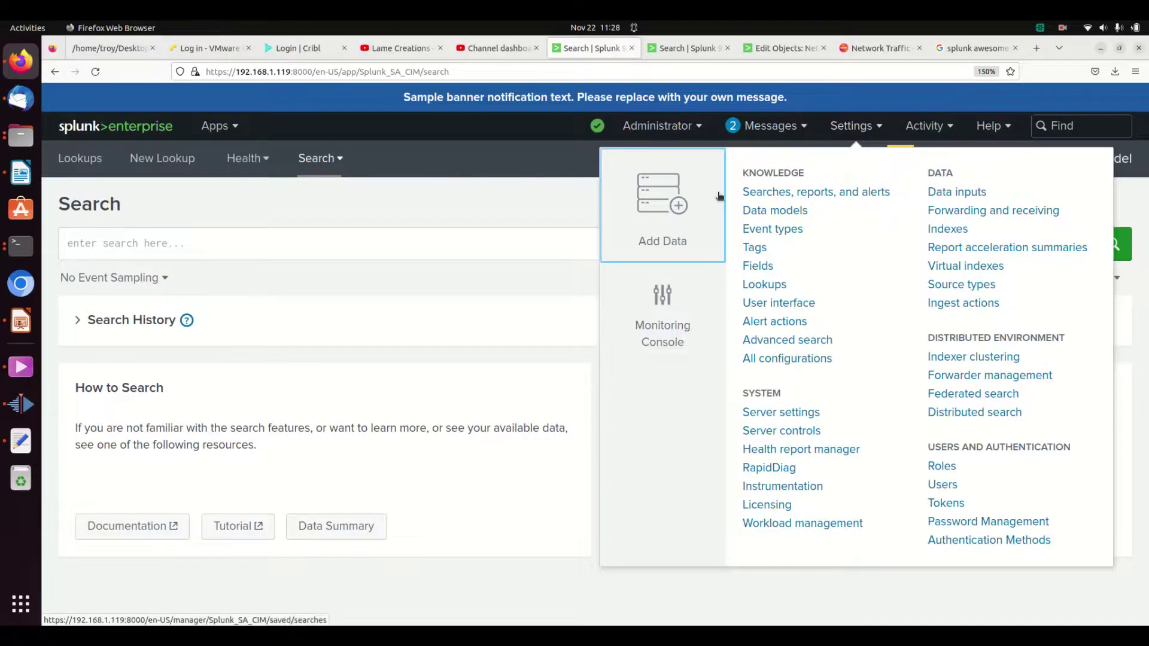
{"action": "left_click", "coordinate": [671, 208]}
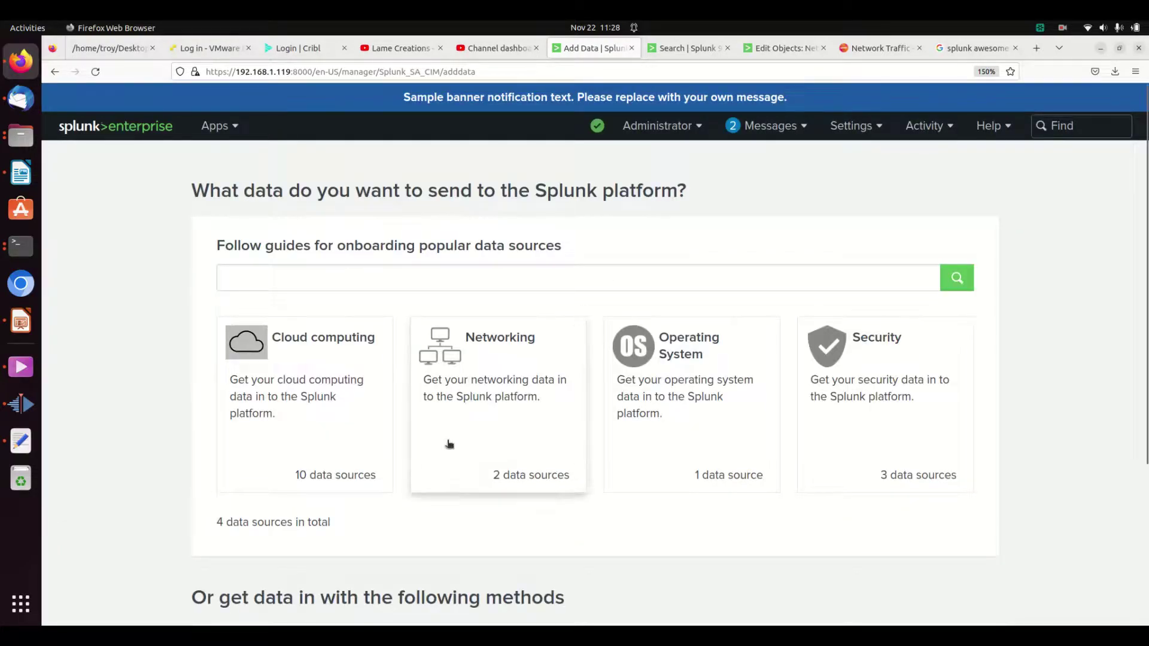
{"action": "scroll", "coordinate": [427, 444], "scroll_direction": "down", "scroll_amount": 4}
{"action": "left_click", "coordinate": [356, 494]}
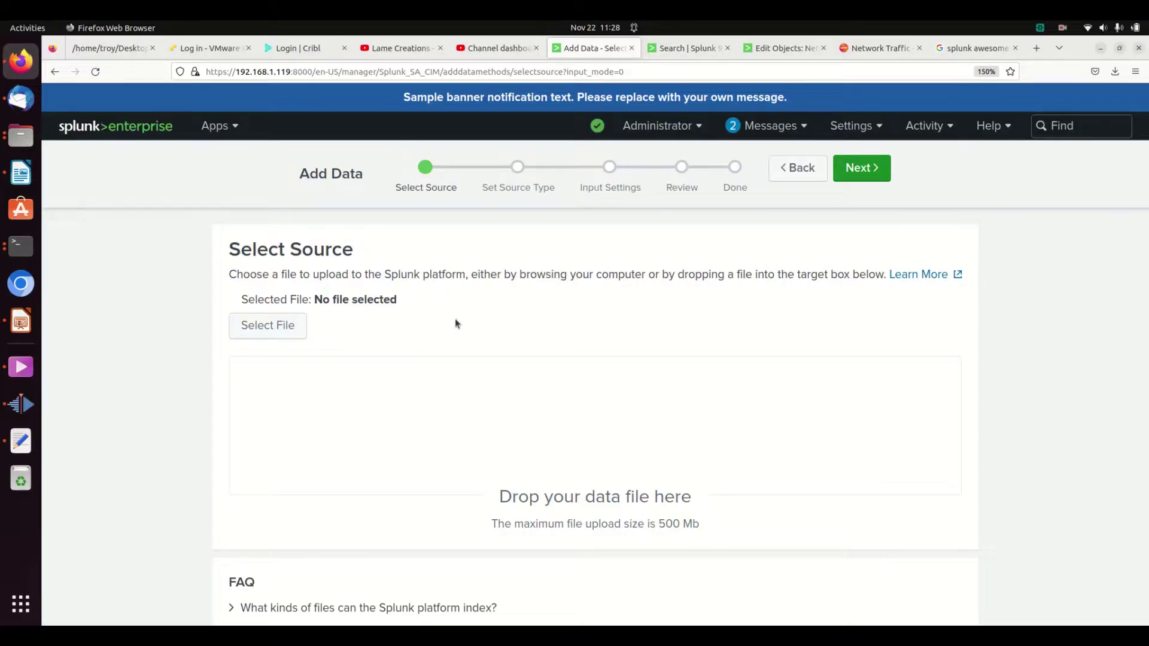
Pick raw_json.json to upload and accept the _json source type.
{"action": "left_click", "coordinate": [288, 336]}
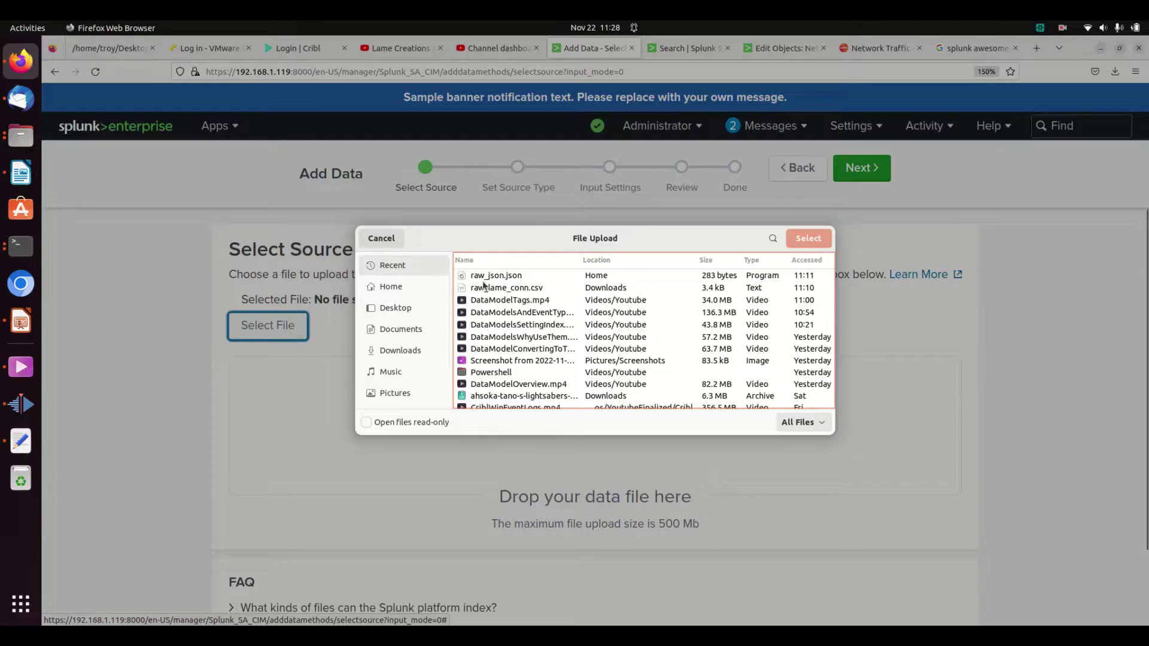
{"action": "double_click", "coordinate": [488, 276]}
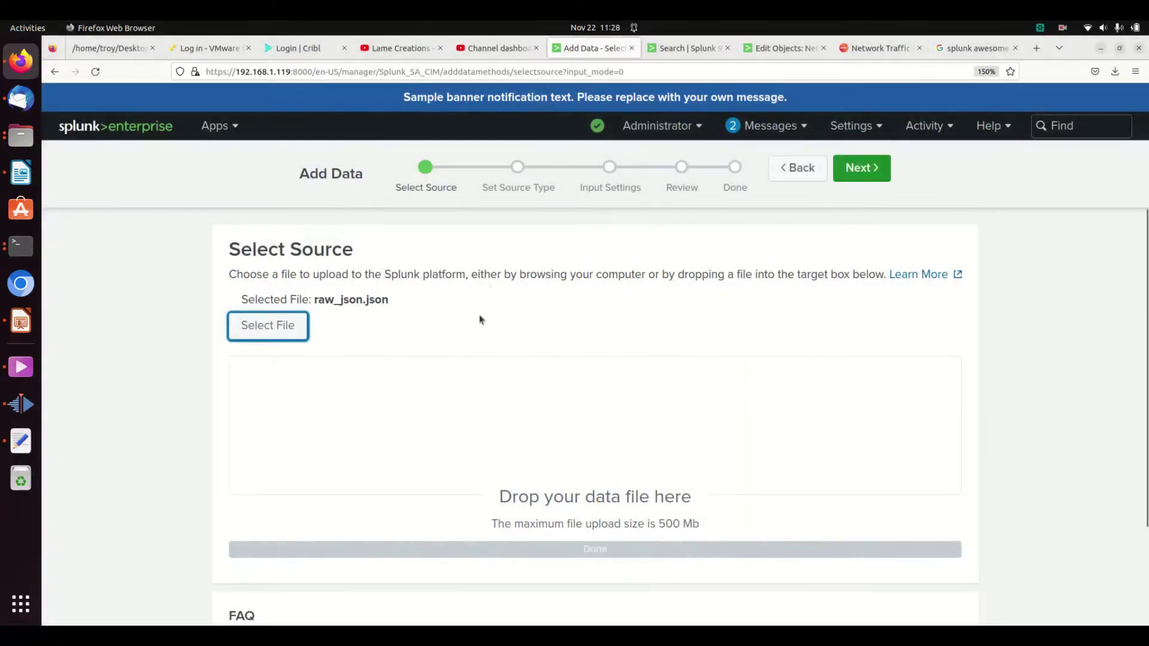
{"action": "left_click", "coordinate": [854, 171]}
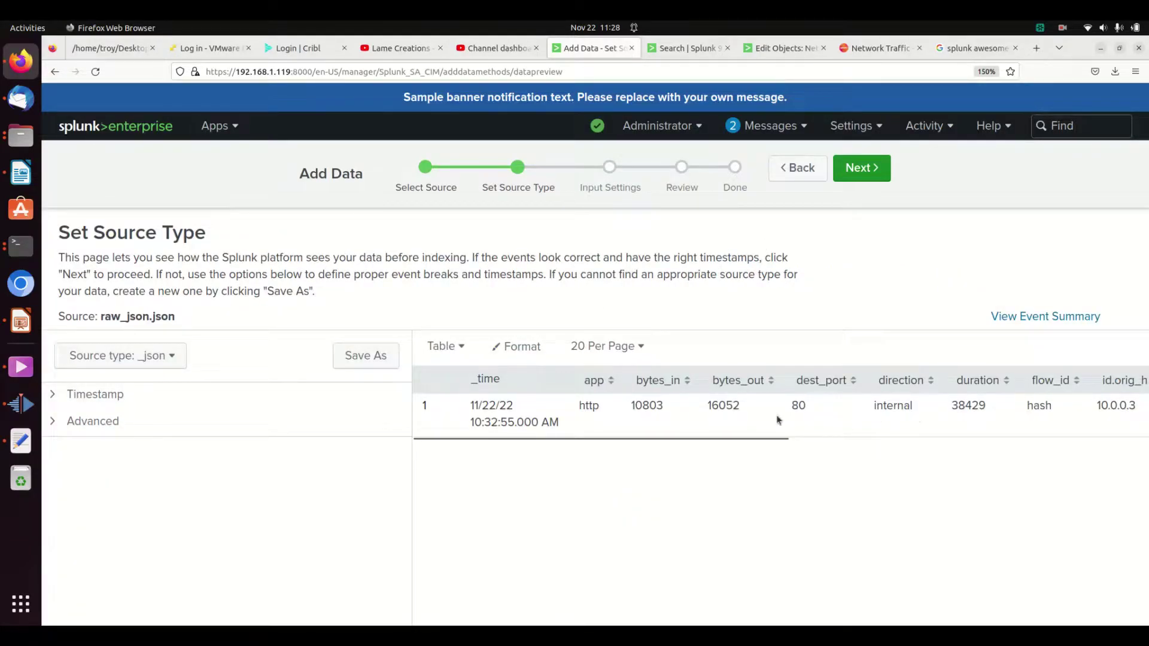
{"action": "left_click", "coordinate": [879, 169]}
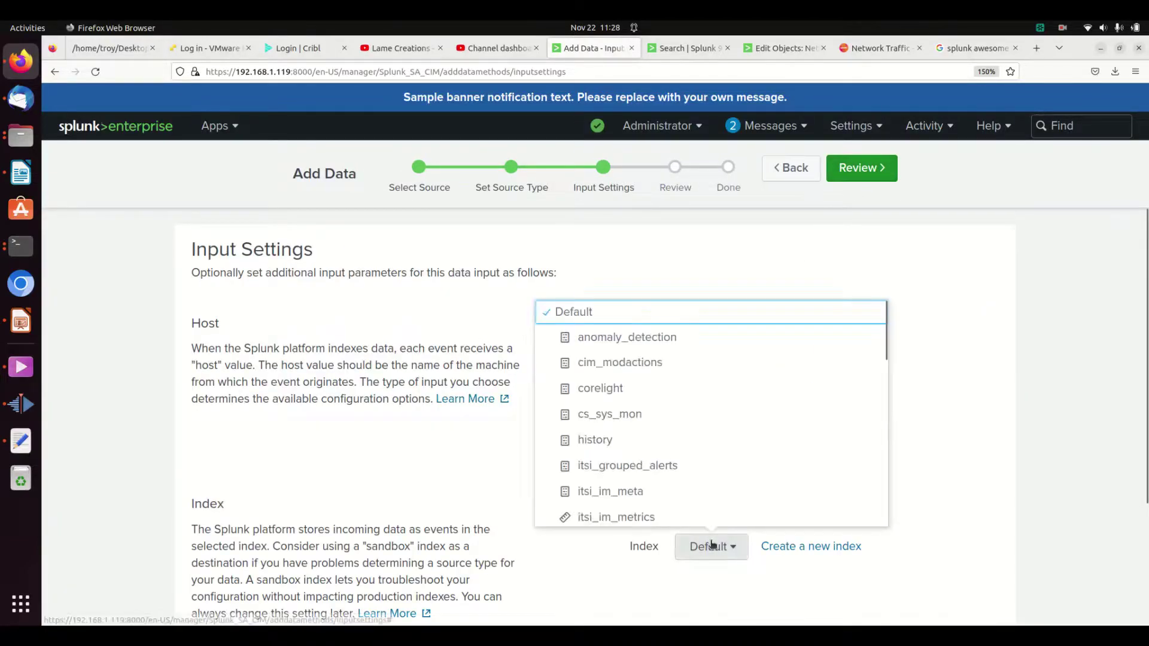
Store the upload in index lame_training, review the summary and submit.
{"action": "scroll", "coordinate": [630, 449], "scroll_direction": "down", "scroll_amount": 3}
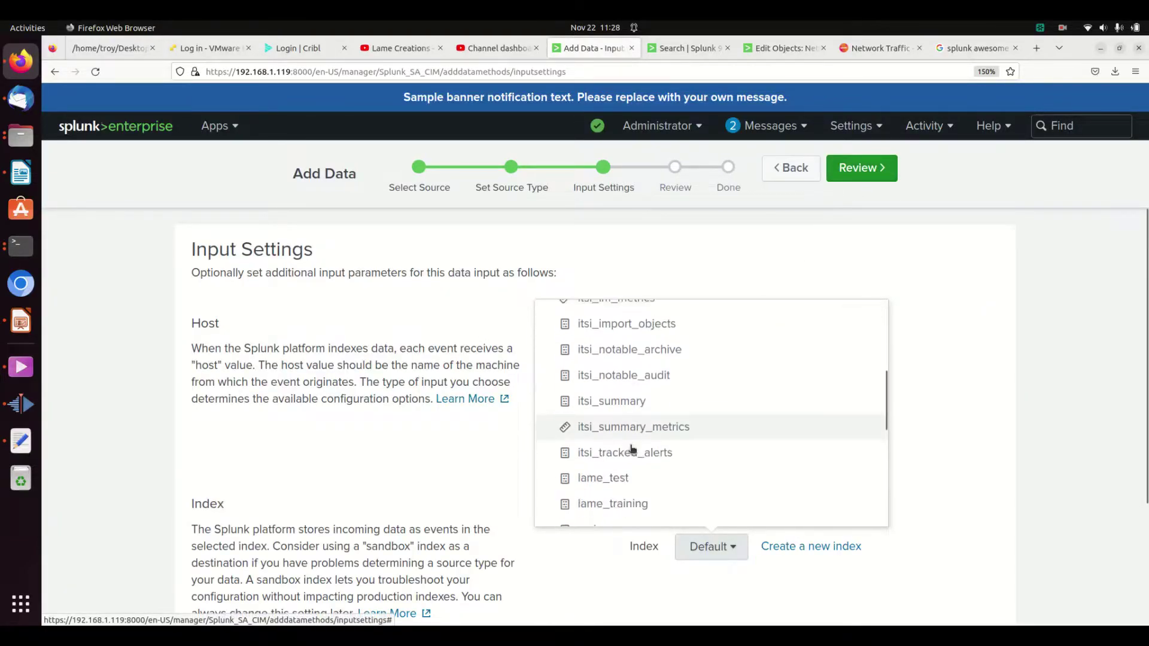
{"action": "scroll", "coordinate": [626, 440], "scroll_direction": "down", "scroll_amount": 3}
{"action": "left_click", "coordinate": [616, 366]}
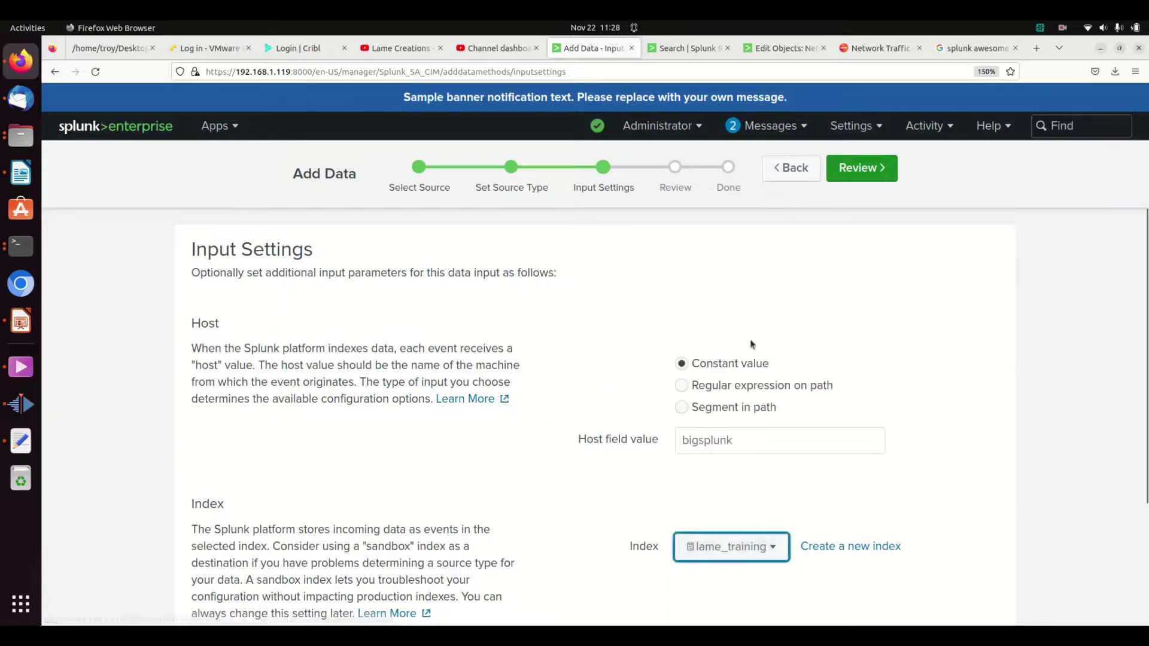
{"action": "left_click", "coordinate": [871, 169]}
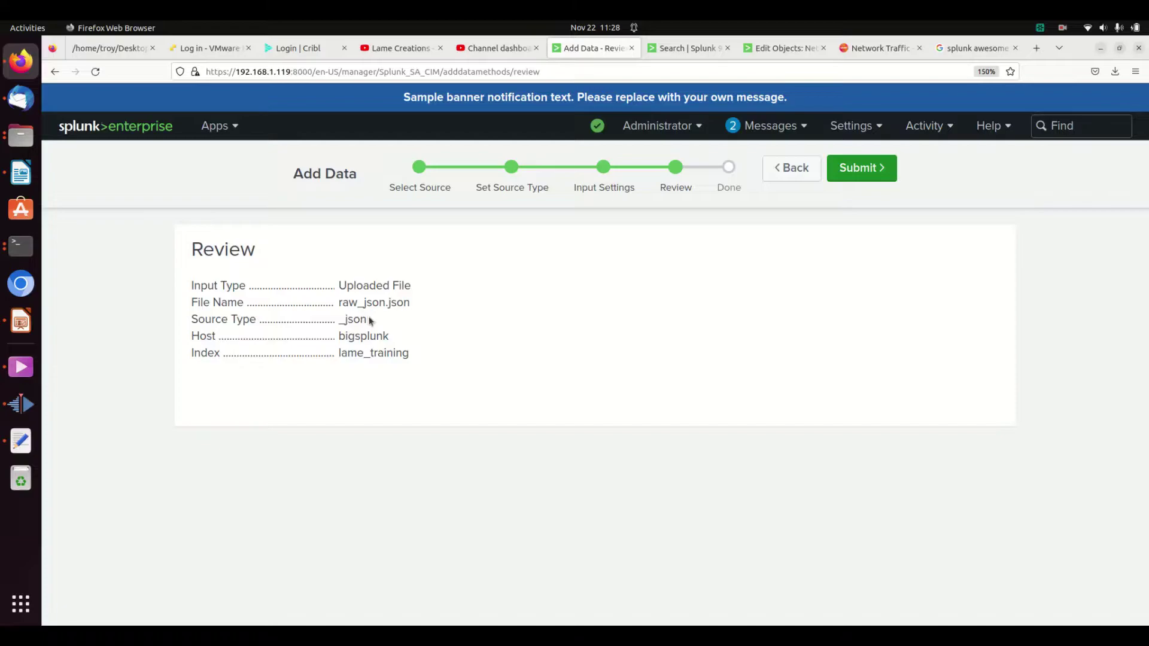
{"action": "left_click_drag", "start_coordinate": [370, 321], "coordinate": [417, 315]}
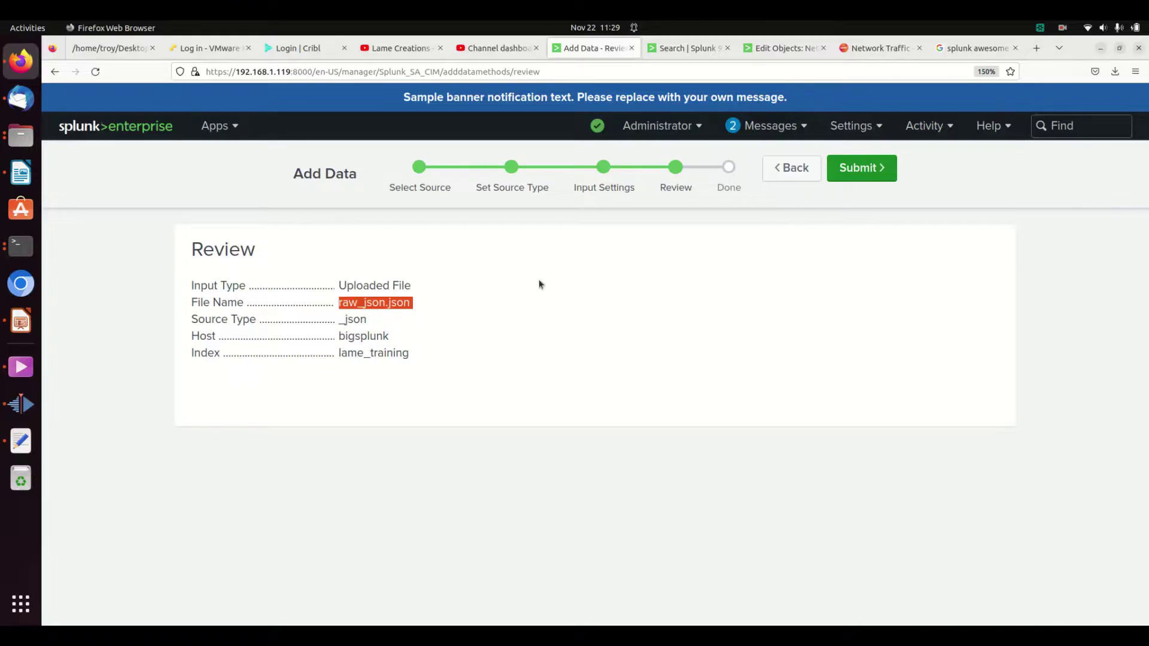
{"action": "left_click", "coordinate": [879, 170]}
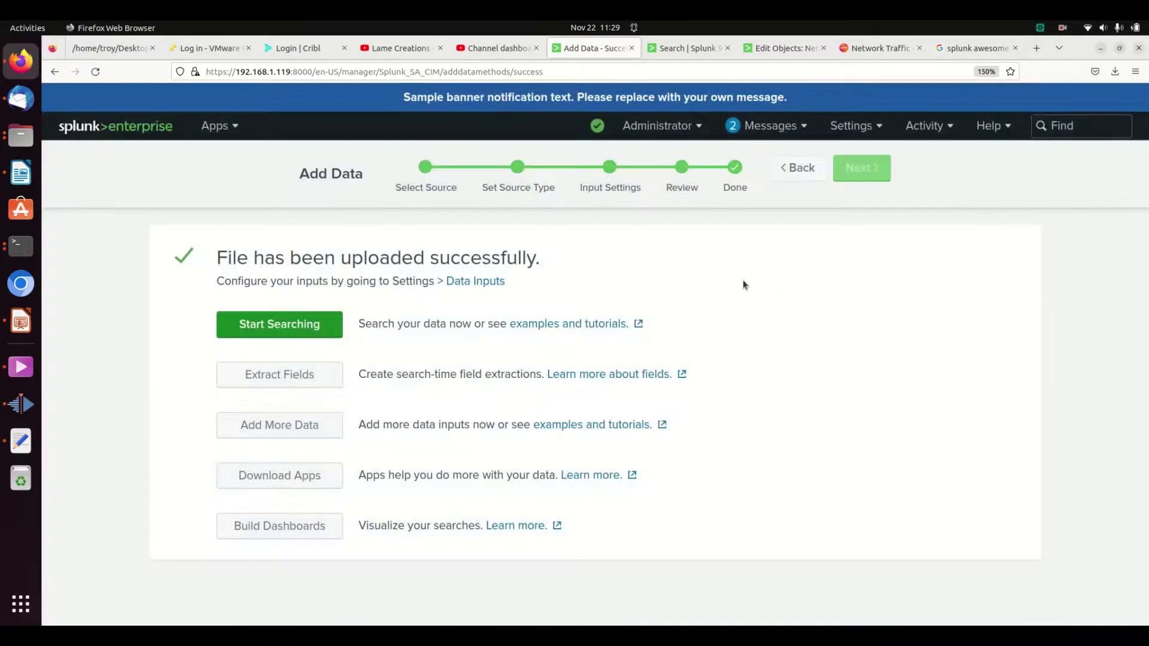
Search the uploaded raw_json.json events, highlight the file name in the query, and review fields.
{"action": "left_click", "coordinate": [297, 331]}
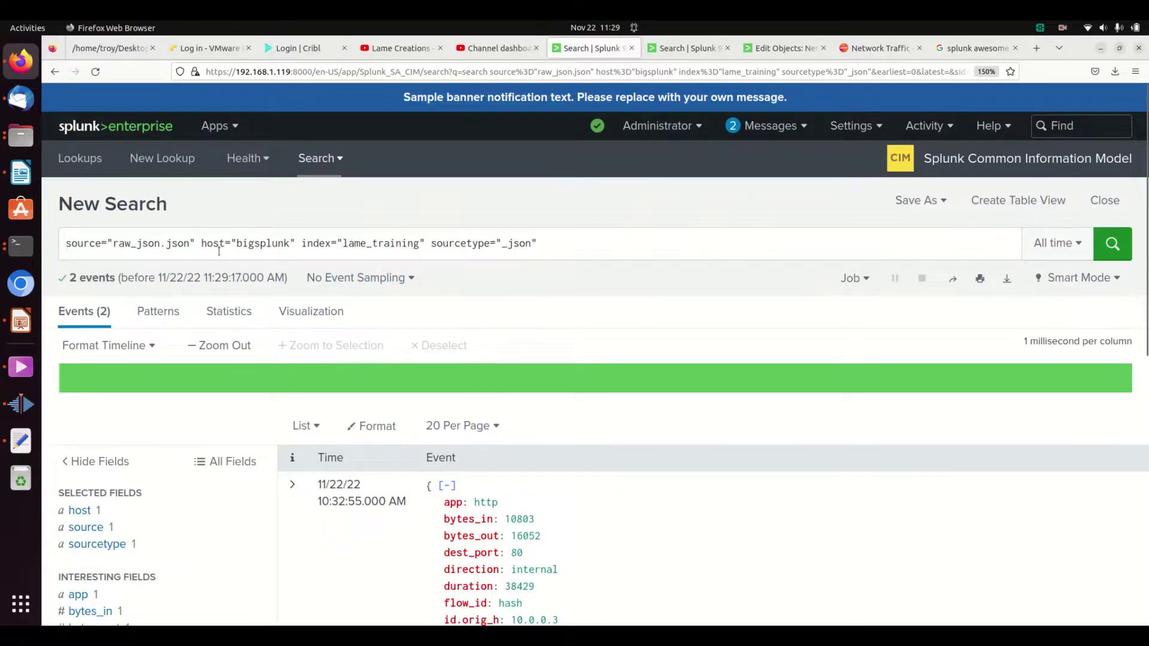
{"action": "left_click_drag", "start_coordinate": [114, 243], "coordinate": [190, 241]}
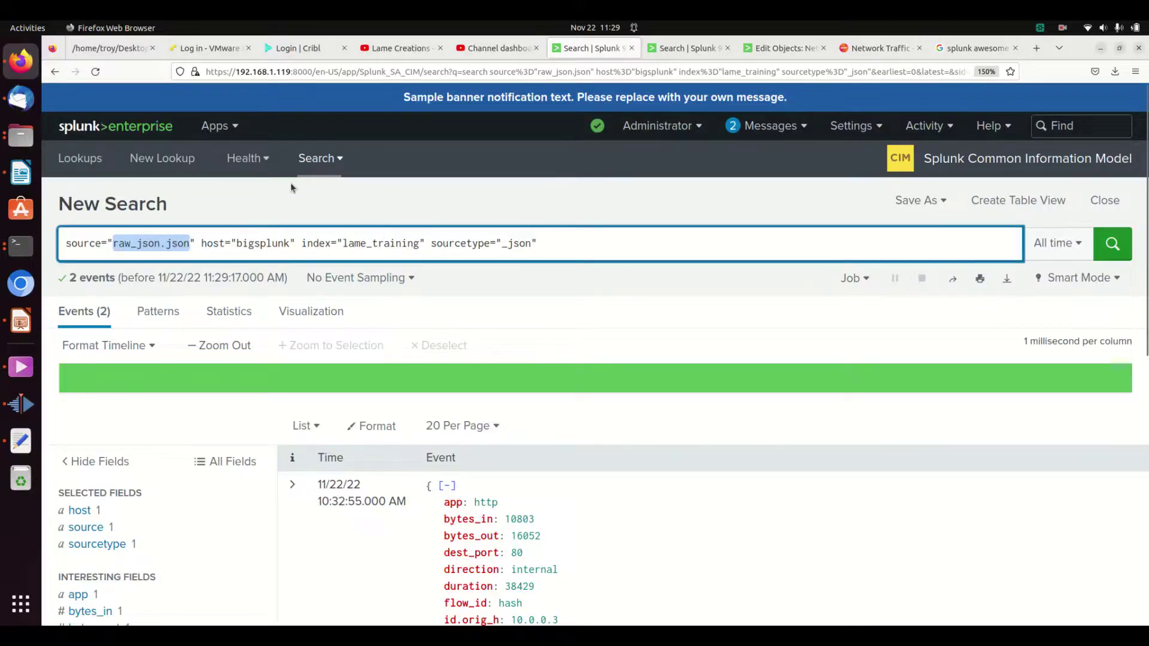
{"action": "left_click", "coordinate": [79, 256]}
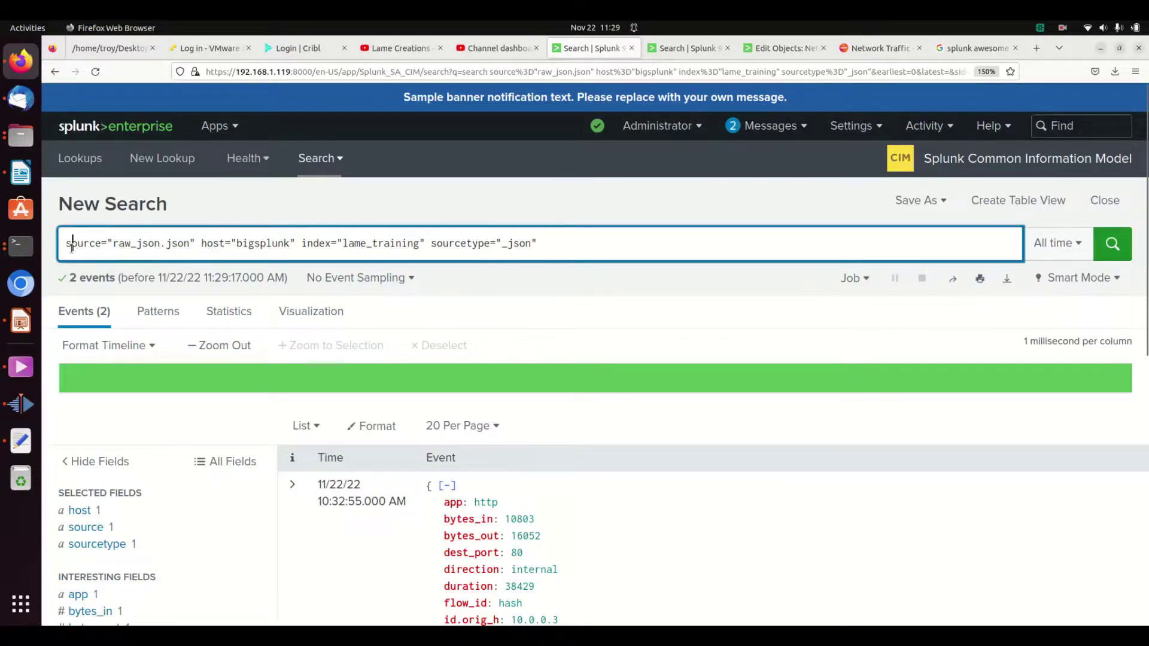
{"action": "key", "text": "shift+Home"}
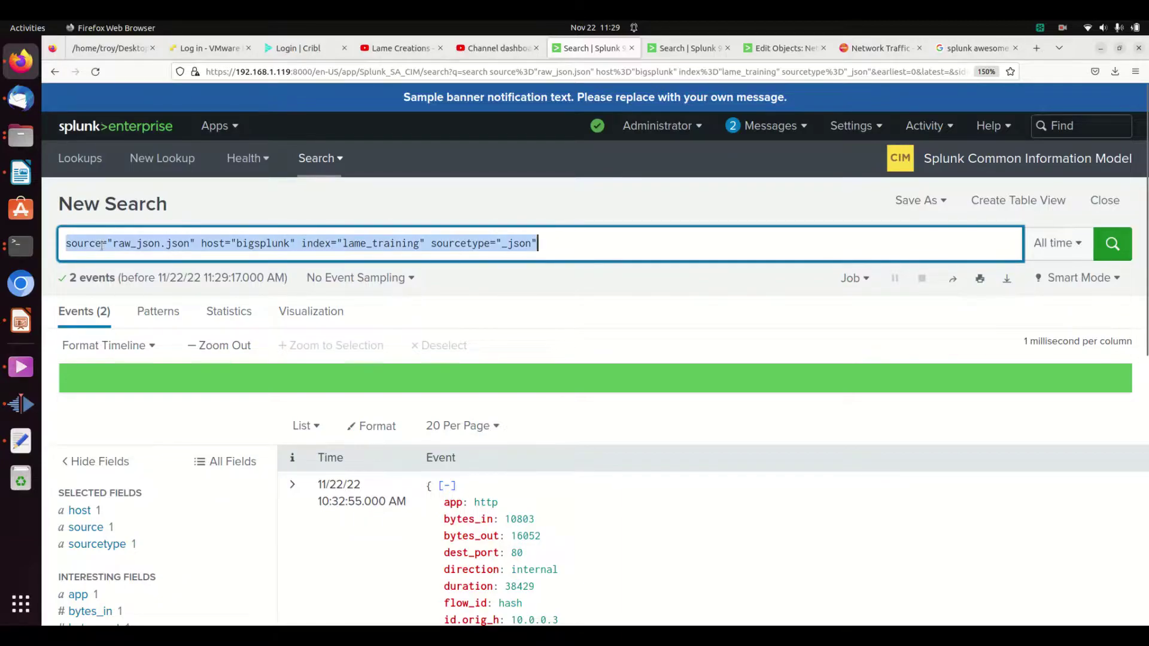
{"action": "left_click", "coordinate": [138, 252], "text": "shift"}
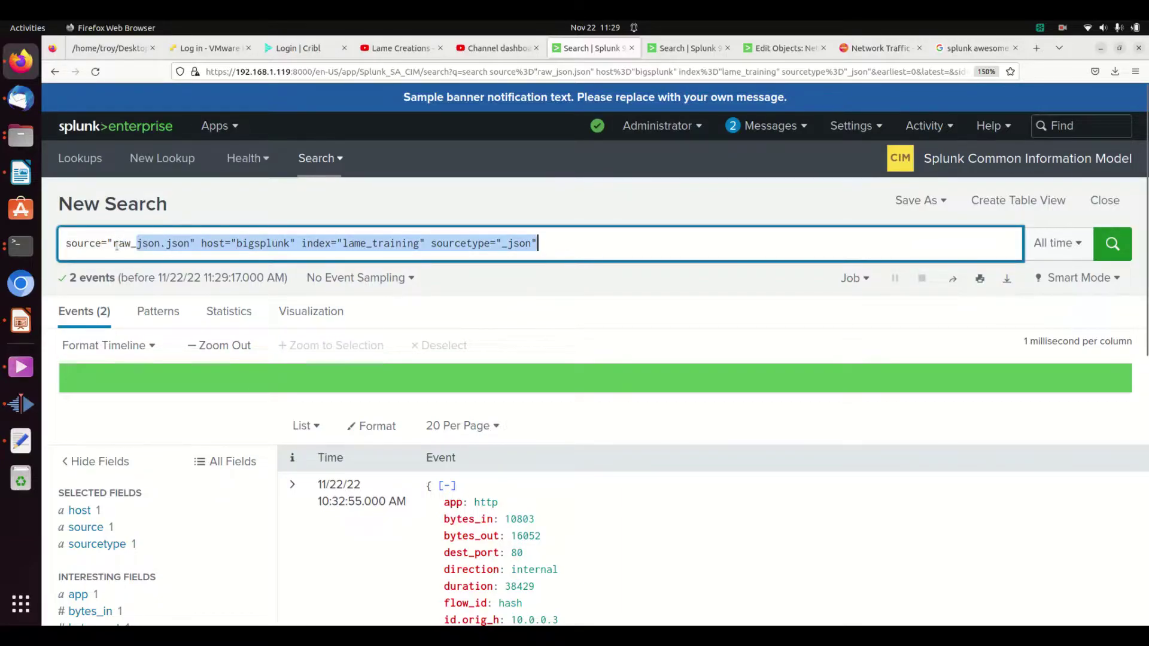
{"action": "left_click_drag", "start_coordinate": [114, 245], "coordinate": [190, 246]}
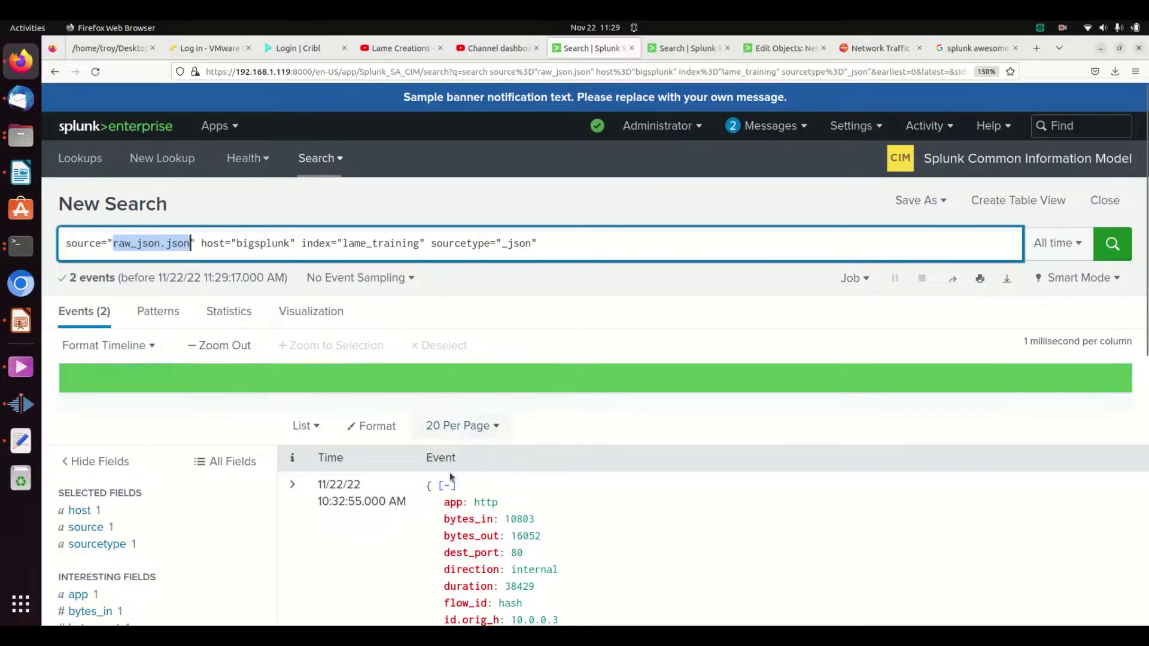
{"action": "scroll", "coordinate": [423, 474], "scroll_direction": "down", "scroll_amount": 3}
{"action": "scroll", "coordinate": [423, 474], "scroll_direction": "down", "scroll_amount": 2}
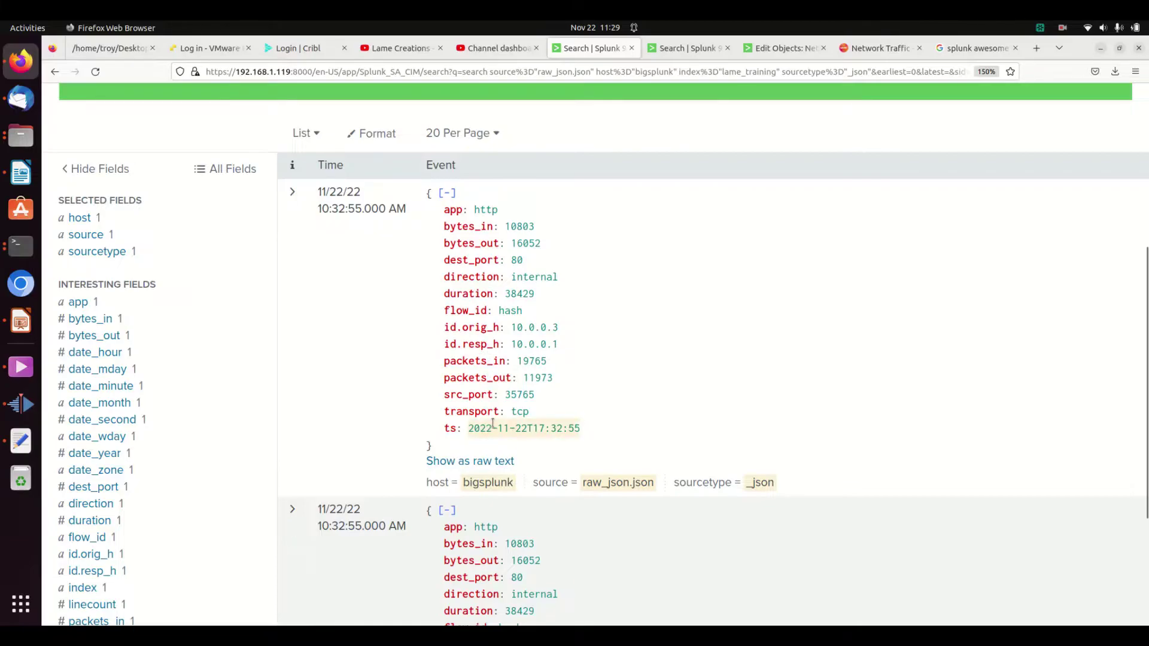
In the Network Traffic data model editor, locate and highlight the dest_ip and src_ip extracted fields.
{"action": "left_click", "coordinate": [782, 48]}
{"action": "scroll", "coordinate": [500, 291], "scroll_direction": "down", "scroll_amount": 5}
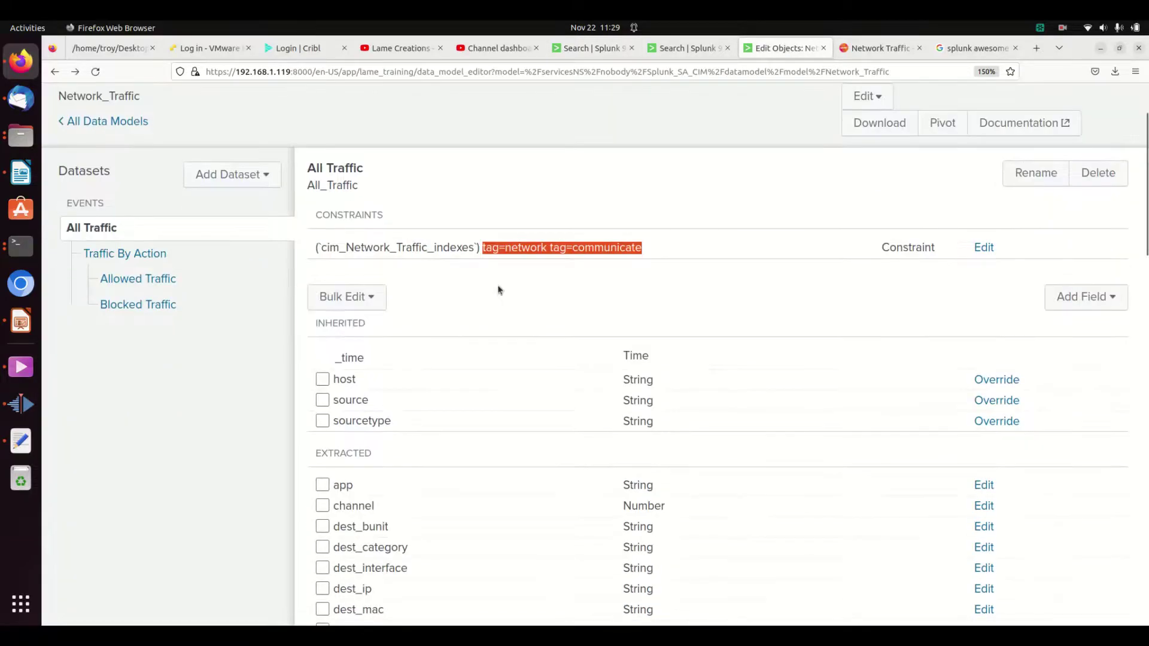
{"action": "scroll", "coordinate": [484, 261], "scroll_direction": "down", "scroll_amount": 2}
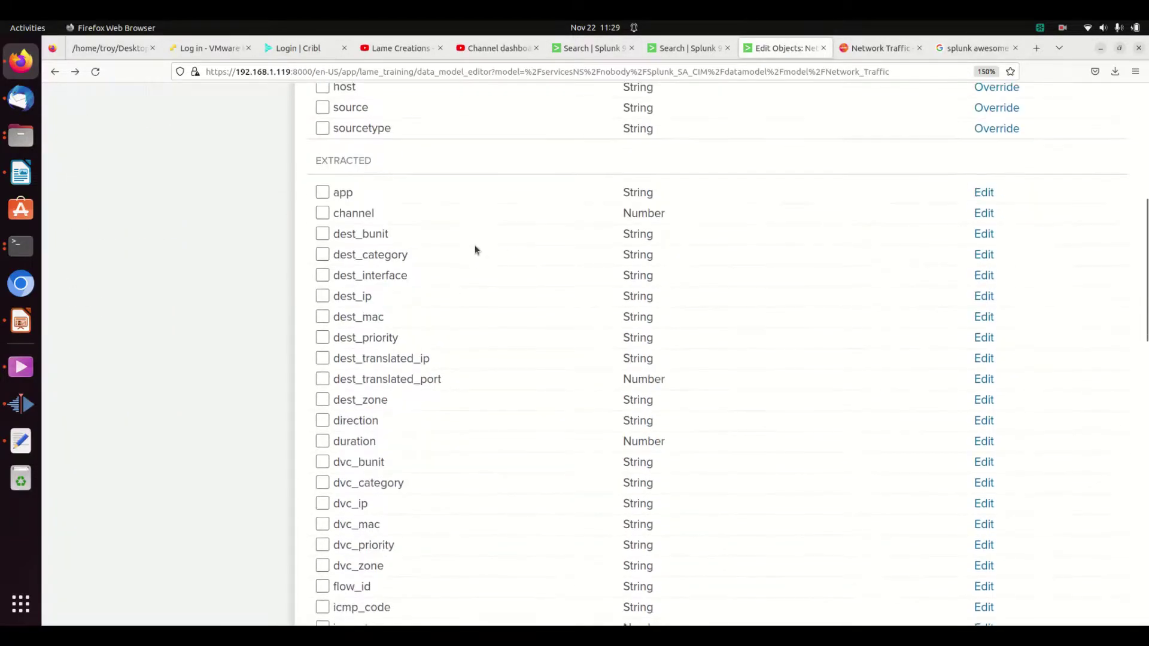
{"action": "scroll", "coordinate": [418, 371], "scroll_direction": "down", "scroll_amount": 15}
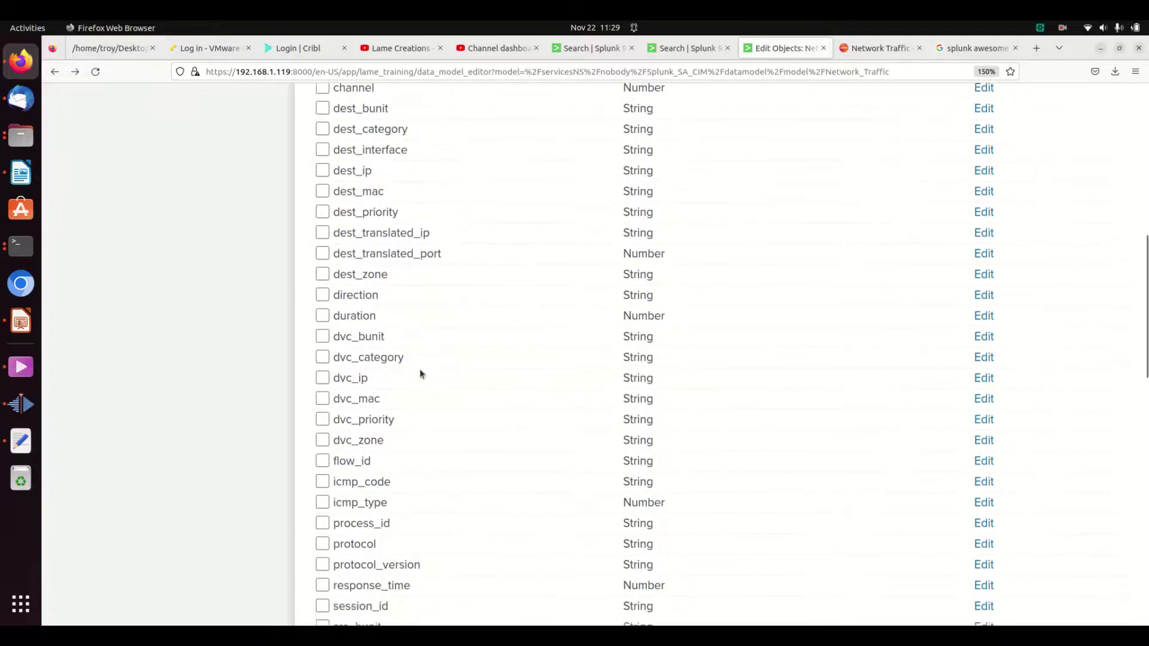
{"action": "scroll", "coordinate": [430, 326], "scroll_direction": "up", "scroll_amount": 12}
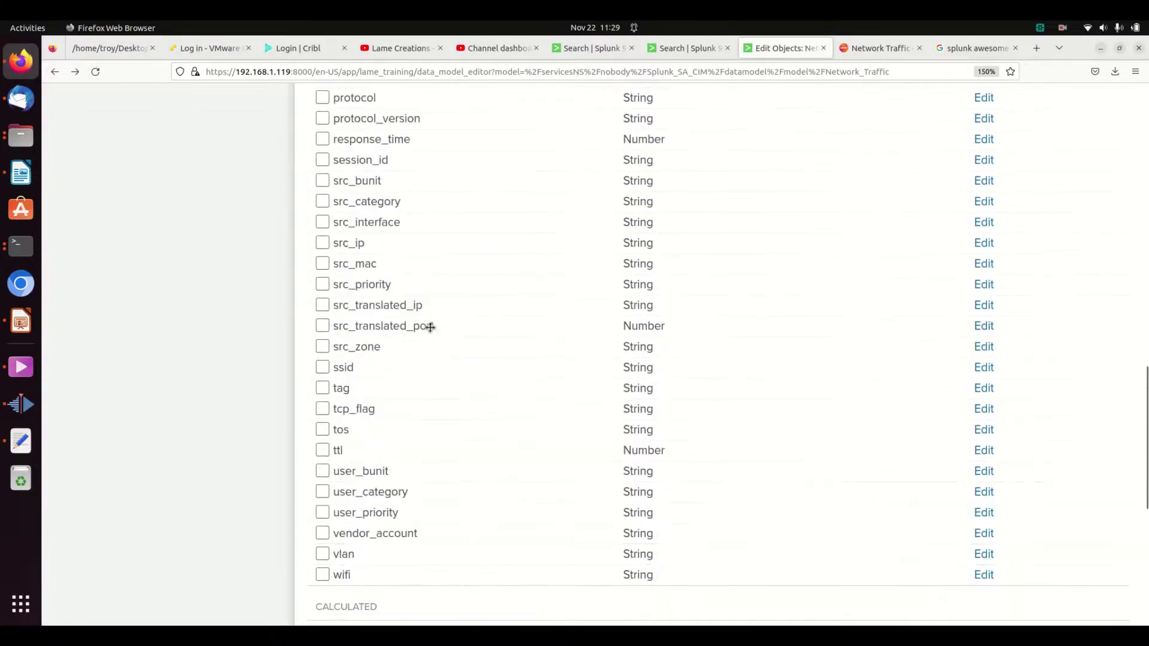
{"action": "scroll", "coordinate": [429, 331], "scroll_direction": "up", "scroll_amount": 2}
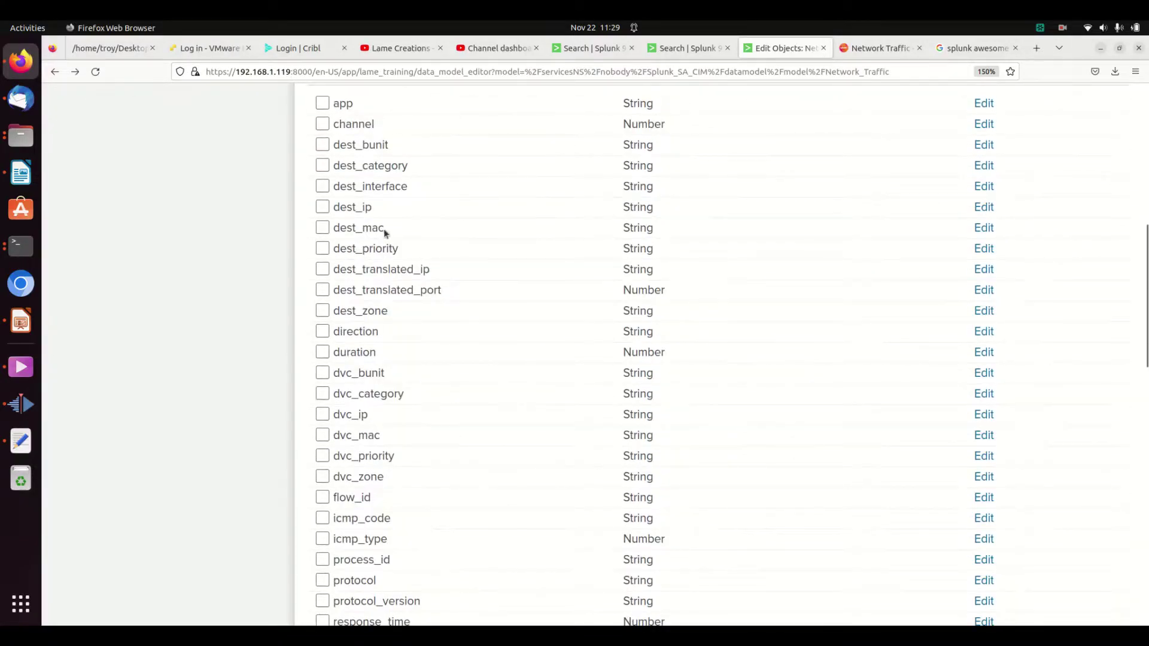
{"action": "left_click_drag", "start_coordinate": [400, 204], "coordinate": [343, 210]}
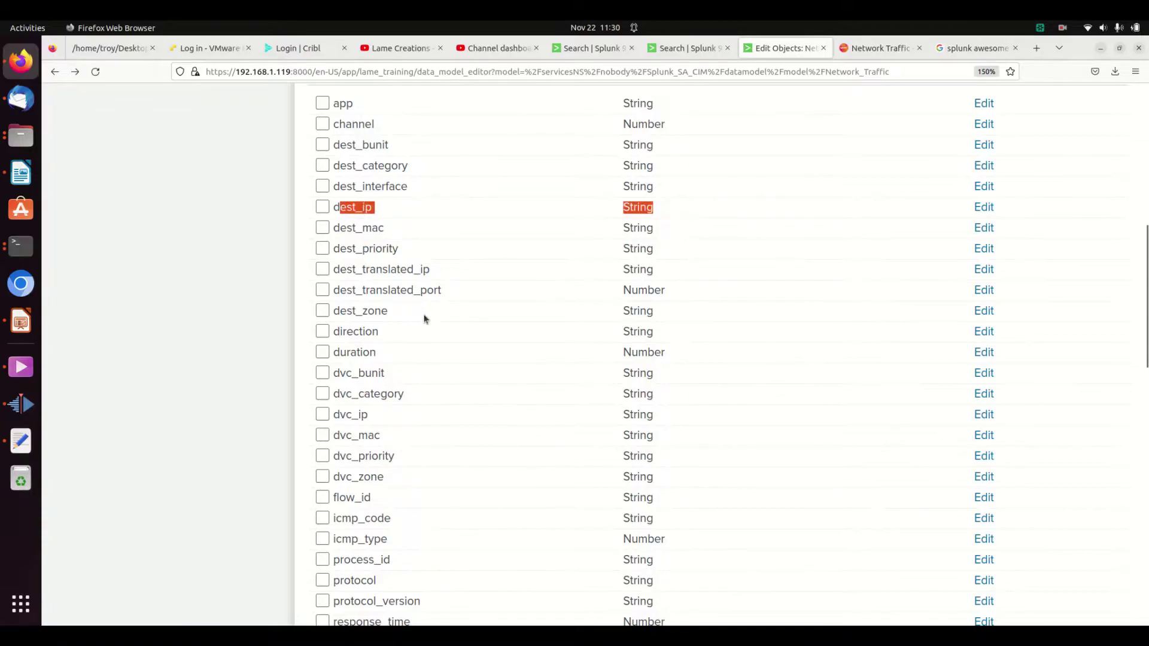
{"action": "scroll", "coordinate": [425, 319], "scroll_direction": "down", "scroll_amount": 6}
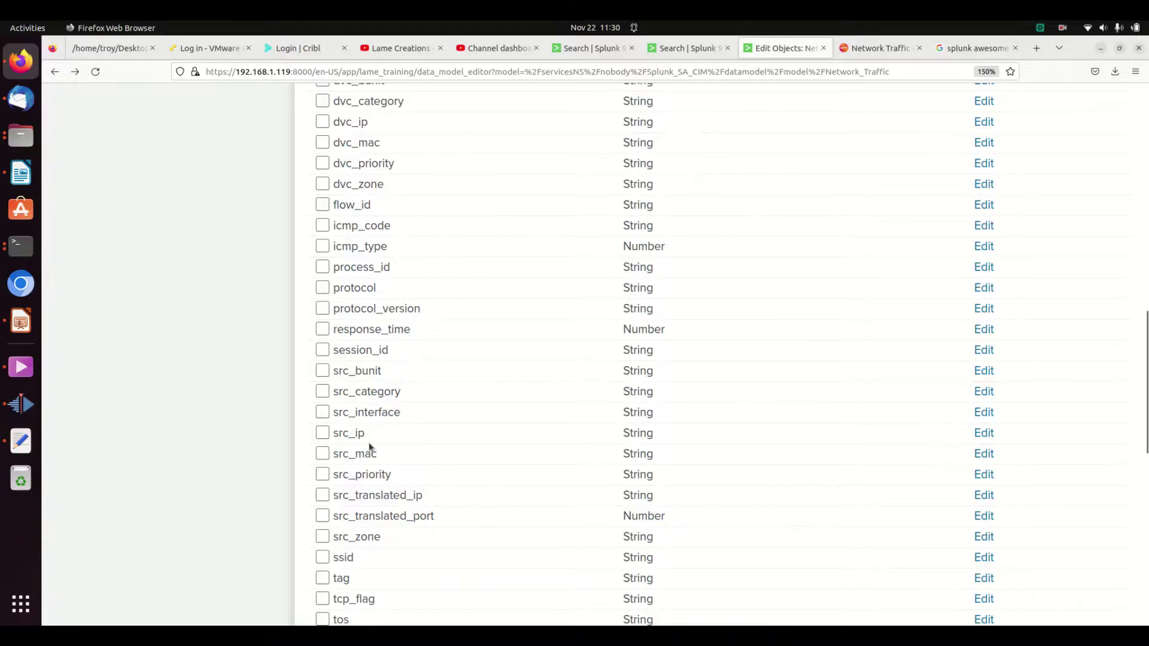
{"action": "left_click_drag", "start_coordinate": [369, 447], "coordinate": [341, 441]}
{"action": "scroll", "coordinate": [393, 359], "scroll_direction": "up", "scroll_amount": 6}
Replace the table command's field list with '| table app,' while checking data model field names.
{"action": "left_click", "coordinate": [676, 48]}
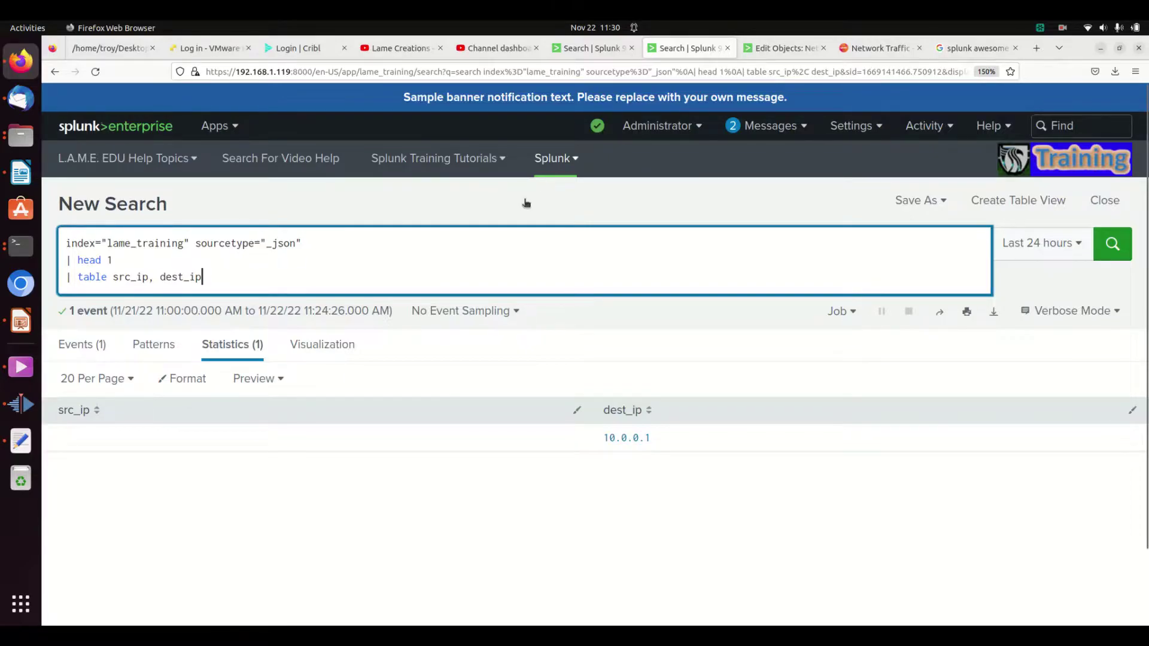
{"action": "left_click_drag", "start_coordinate": [239, 277], "coordinate": [61, 282]}
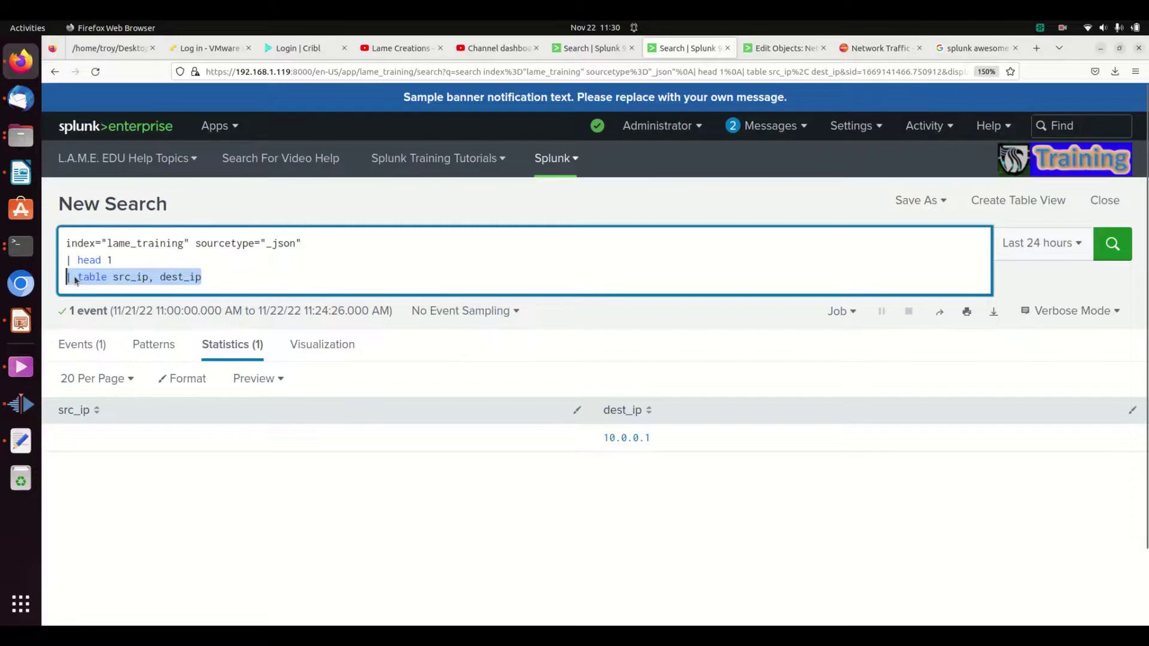
{"action": "key", "text": "BackSpace"}
{"action": "type", "text": "| table"}
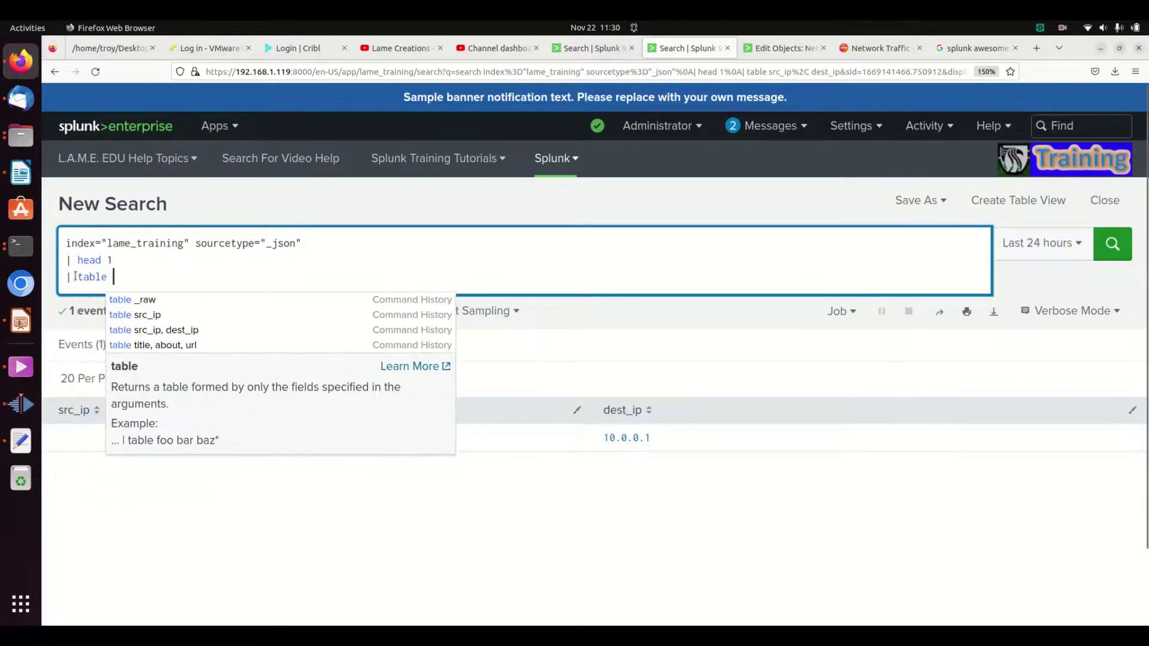
{"action": "left_click", "coordinate": [780, 47]}
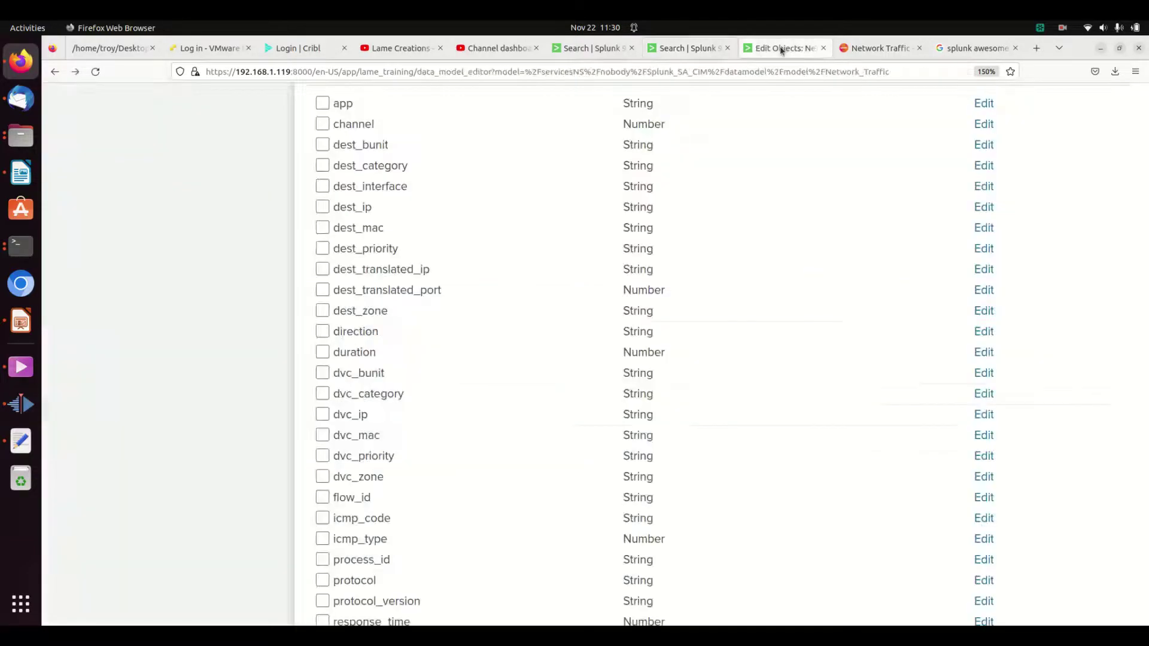
{"action": "left_click", "coordinate": [686, 48]}
{"action": "type", "text": "app,"}
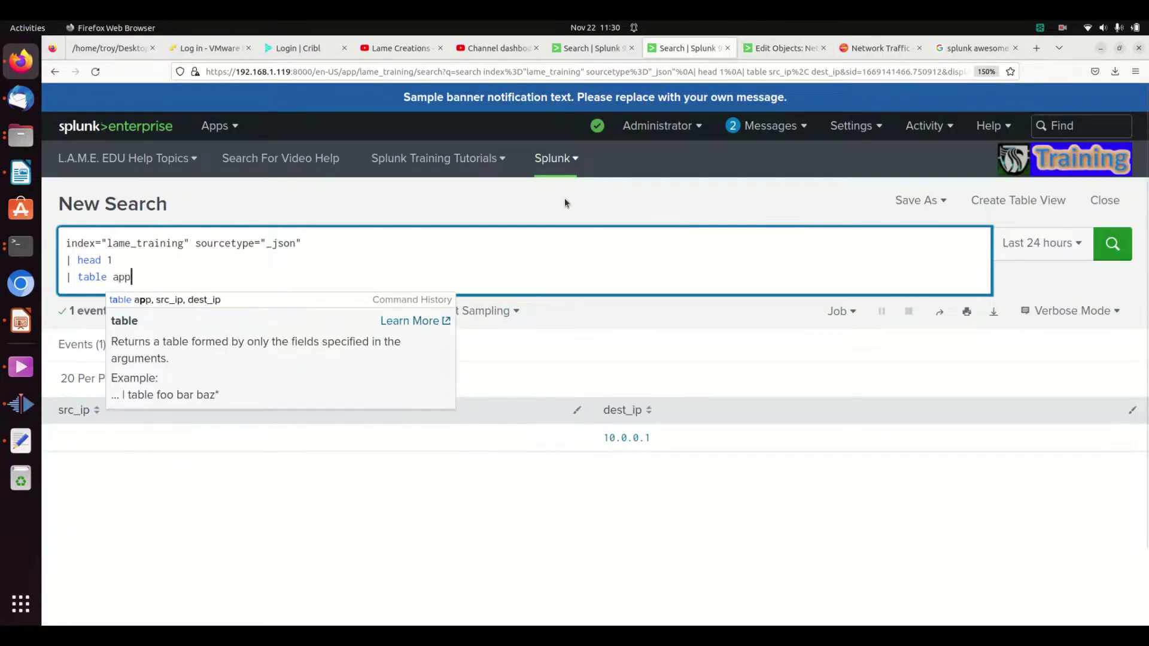
{"action": "left_click", "coordinate": [780, 48]}
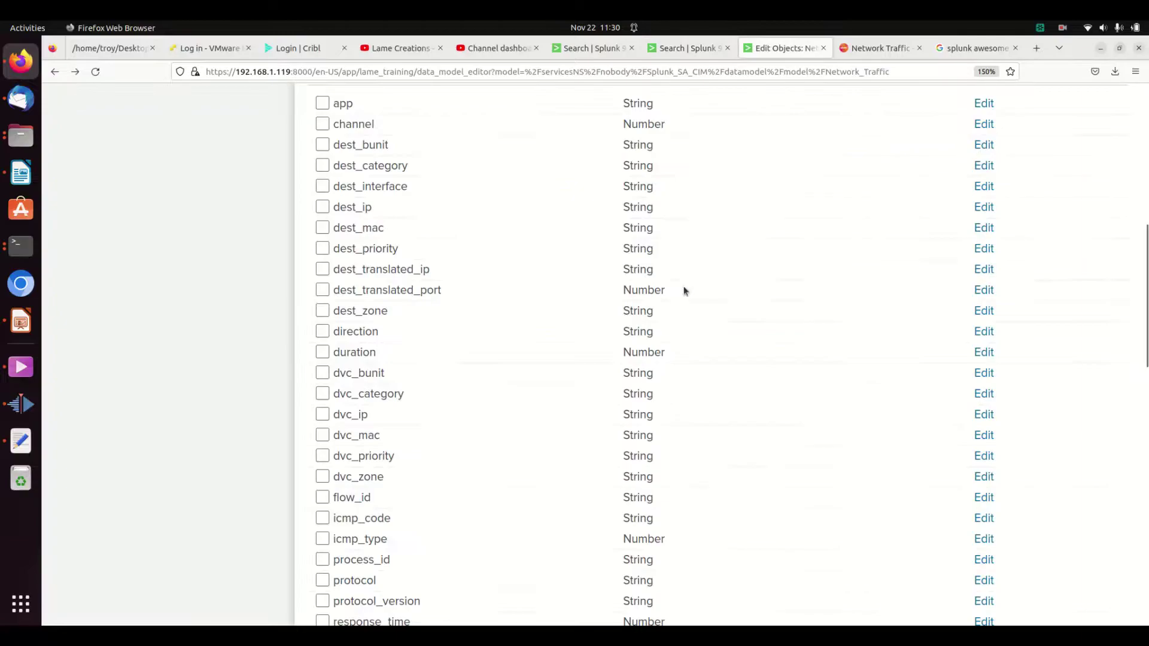
{"action": "scroll", "coordinate": [385, 169], "scroll_direction": "up", "scroll_amount": 3}
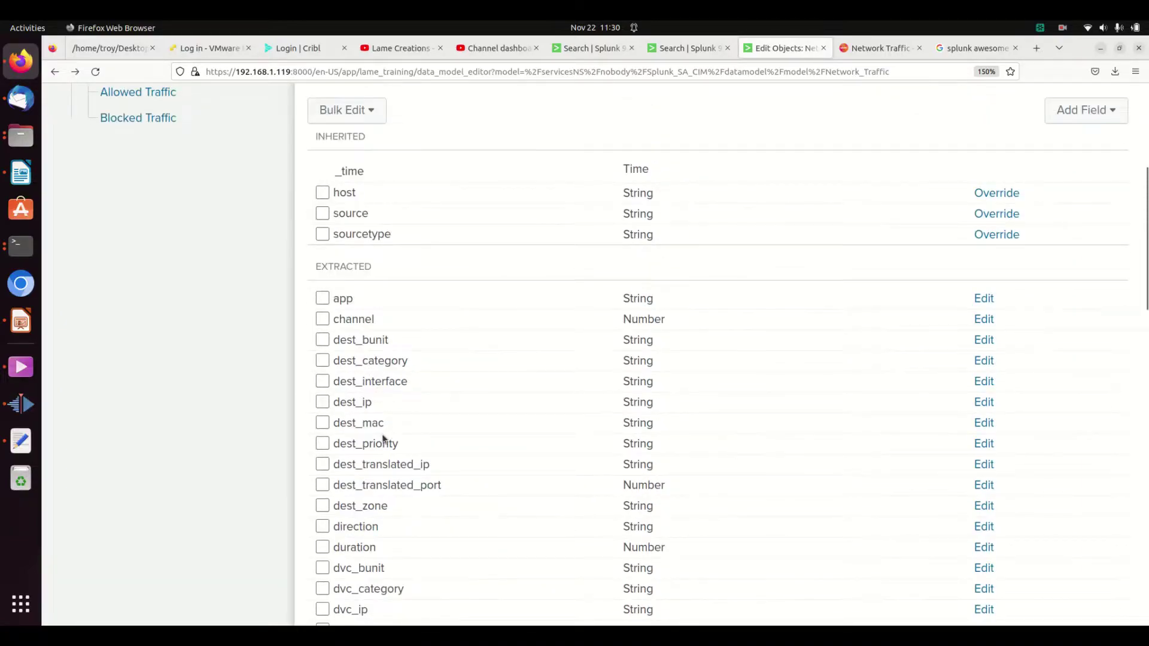
{"action": "scroll", "coordinate": [375, 566], "scroll_direction": "down", "scroll_amount": 1}
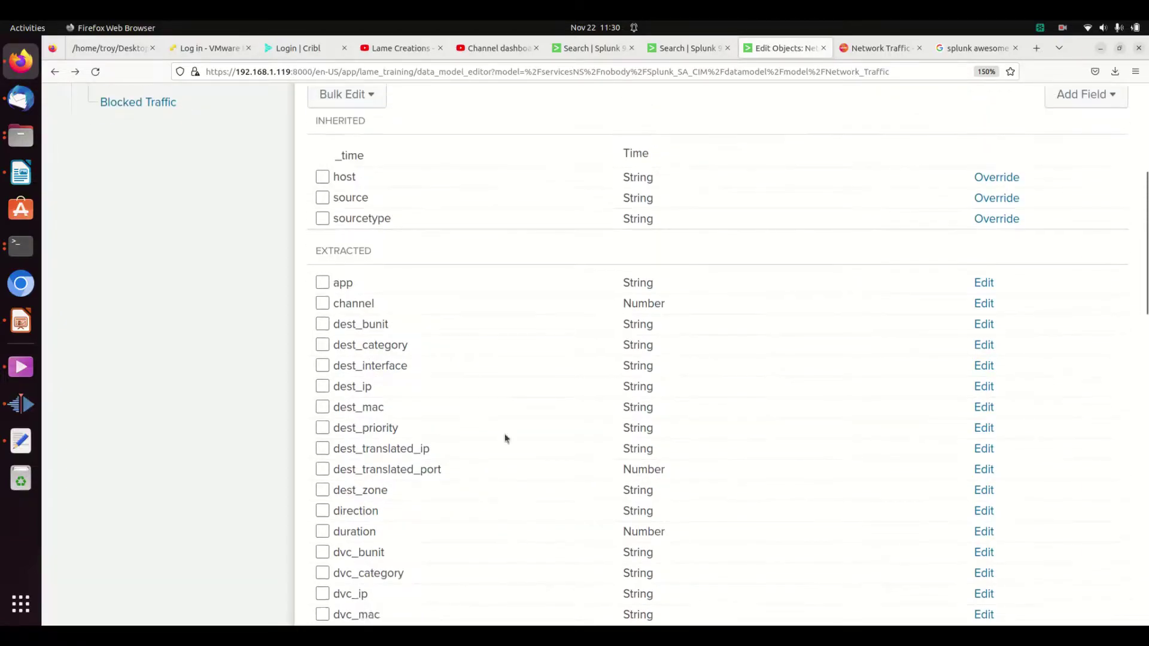
{"action": "left_click", "coordinate": [688, 48]}
Add dest_ip, src_ip, bytes_in and bytes_out to the table field list.
{"action": "type", "text": "dest_ip, dsr"}
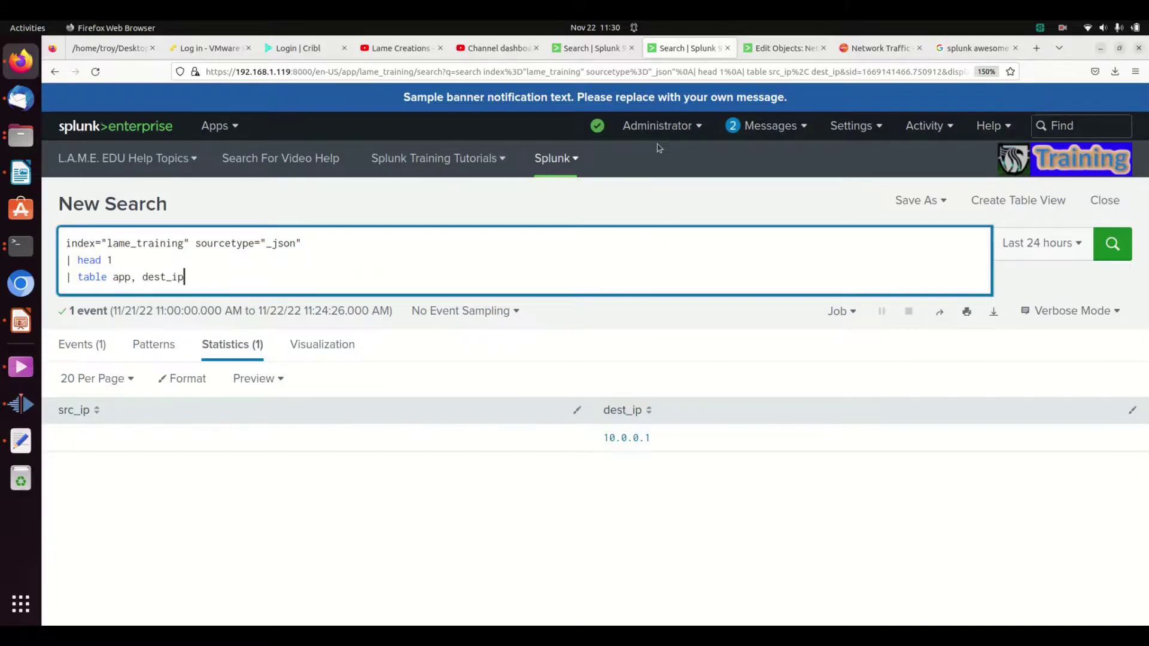
{"action": "key", "text": "BackSpace"}
{"action": "key", "text": "BackSpace"}
{"action": "key", "text": "BackSpace"}
{"action": "type", "text": "src_ip, bytes_in by"}
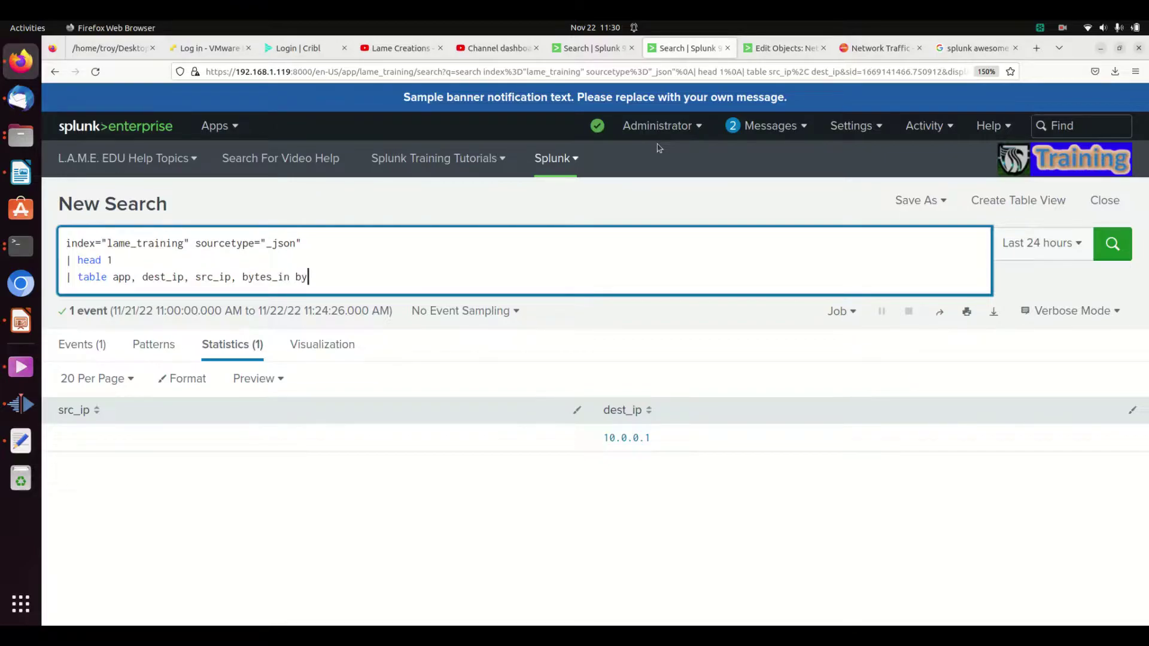
{"action": "key", "text": "BackSpace"}
{"action": "key", "text": "BackSpace"}
{"action": "key", "text": "BackSpace"}
{"action": "type", "text": ", bytesa-"}
{"action": "key", "text": "BackSpace"}
{"action": "key", "text": "BackSpace"}
{"action": "type", "text": "_out"}
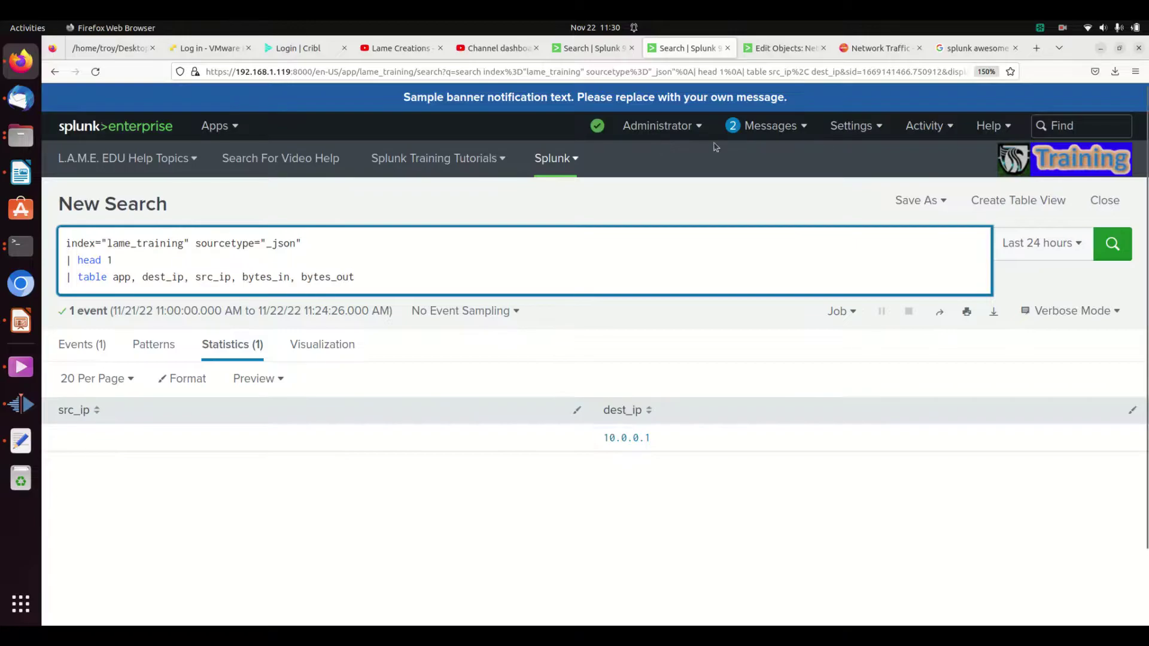
Compare against the Network_Traffic data model fields, then rerun the search.
{"action": "left_click", "coordinate": [796, 46]}
{"action": "scroll", "coordinate": [658, 336], "scroll_direction": "down", "scroll_amount": 6}
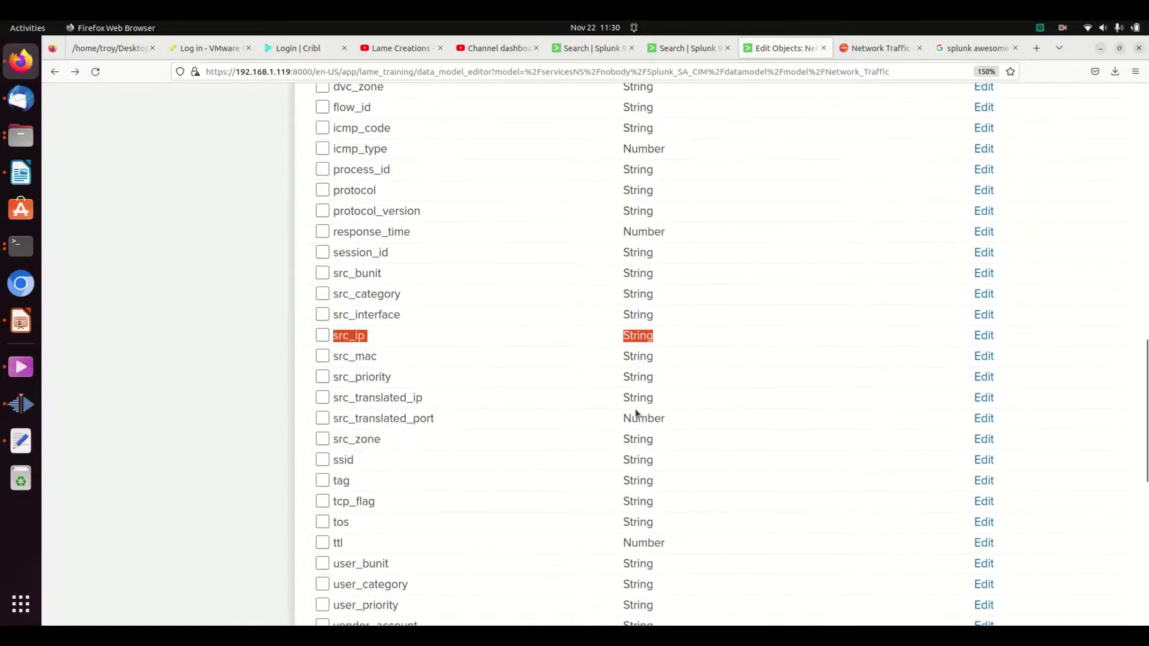
{"action": "scroll", "coordinate": [637, 413], "scroll_direction": "down", "scroll_amount": 8}
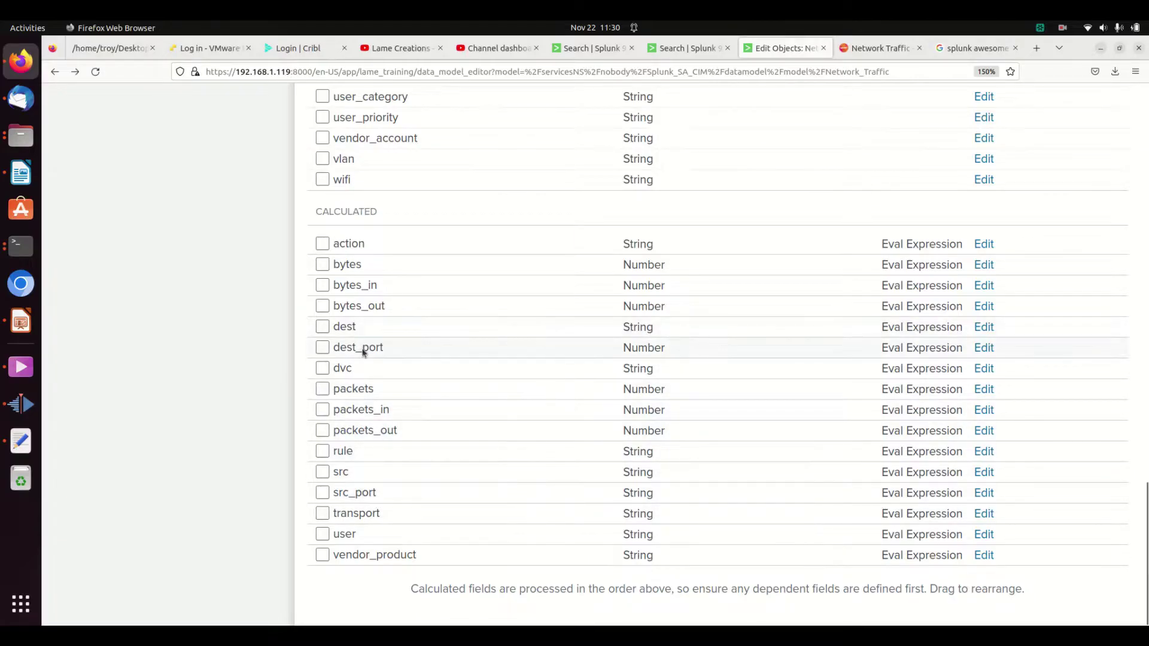
{"action": "scroll", "coordinate": [425, 353], "scroll_direction": "up", "scroll_amount": 8}
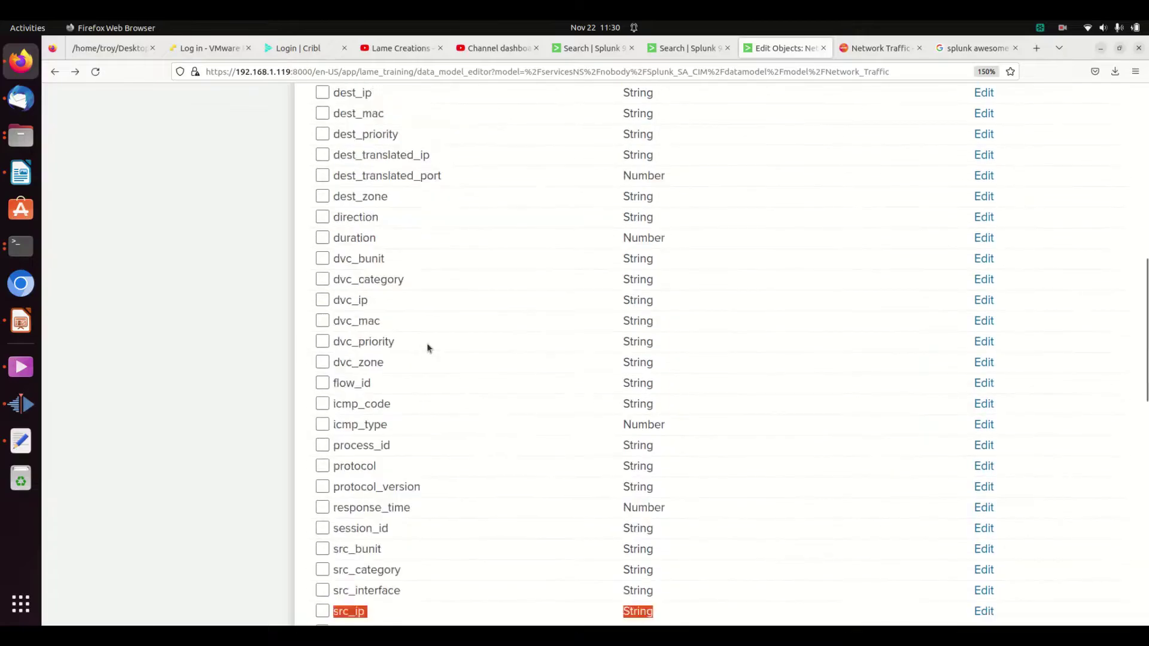
{"action": "scroll", "coordinate": [426, 343], "scroll_direction": "up", "scroll_amount": 10}
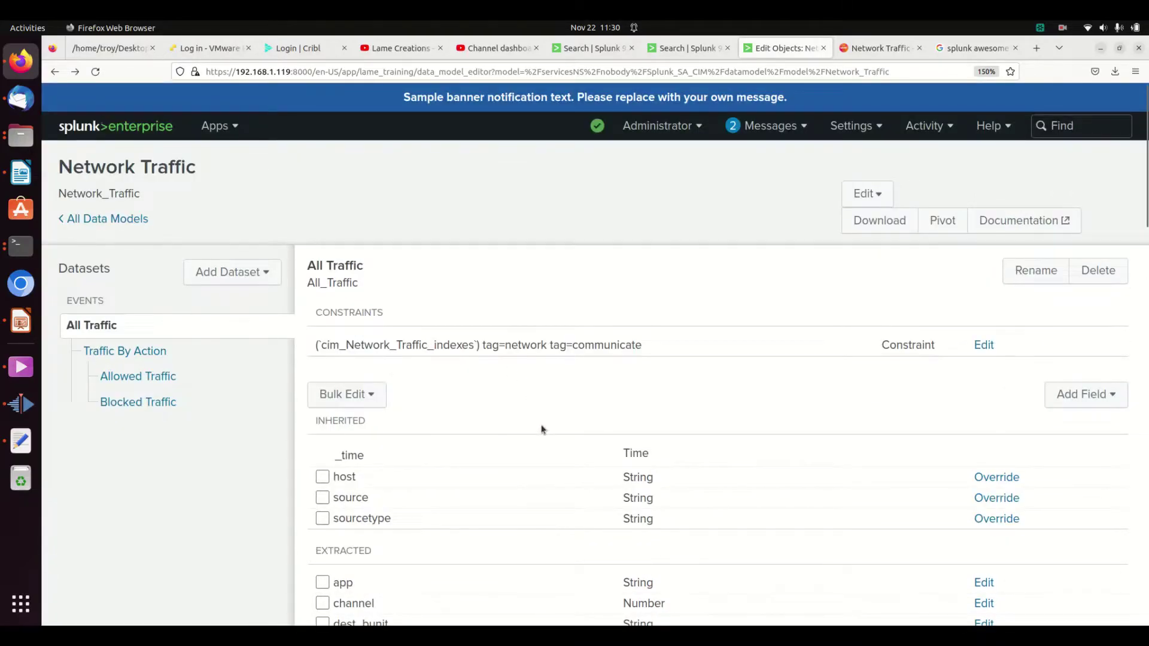
{"action": "scroll", "coordinate": [542, 430], "scroll_direction": "down", "scroll_amount": 5}
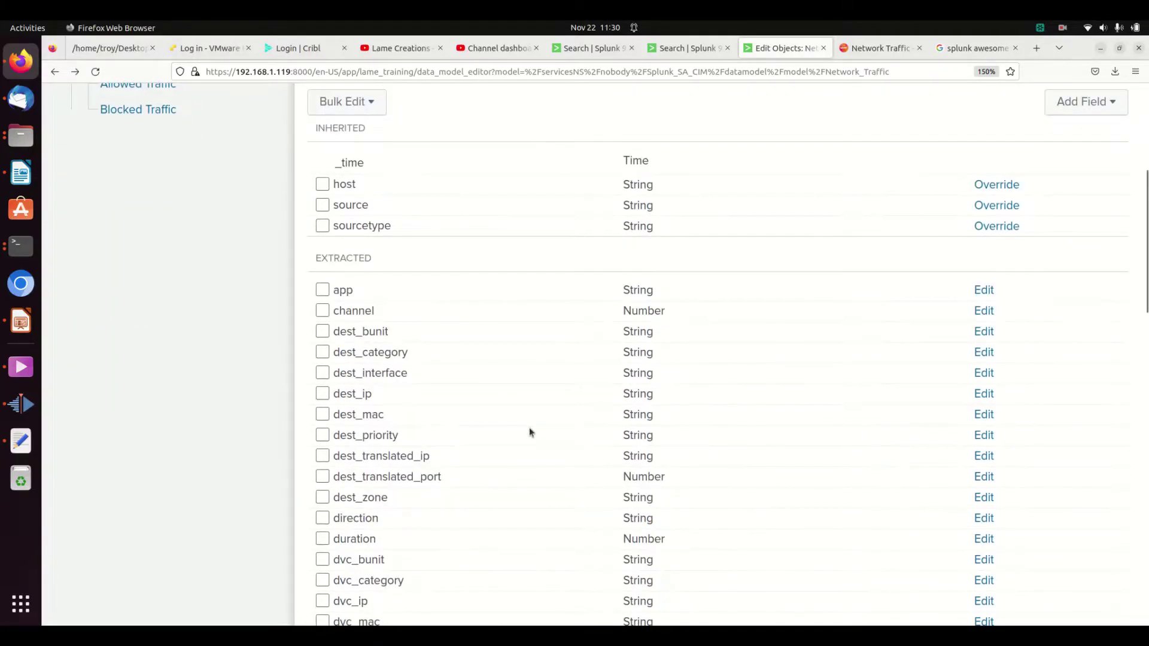
{"action": "left_click", "coordinate": [680, 48]}
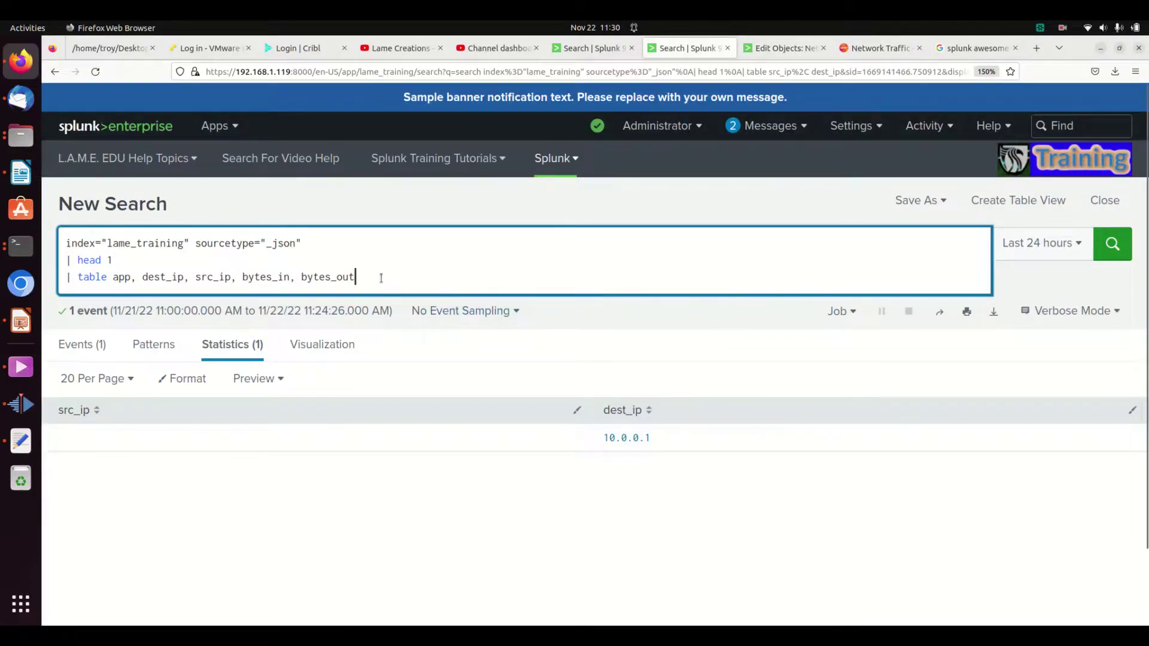
{"action": "key", "text": "Return"}
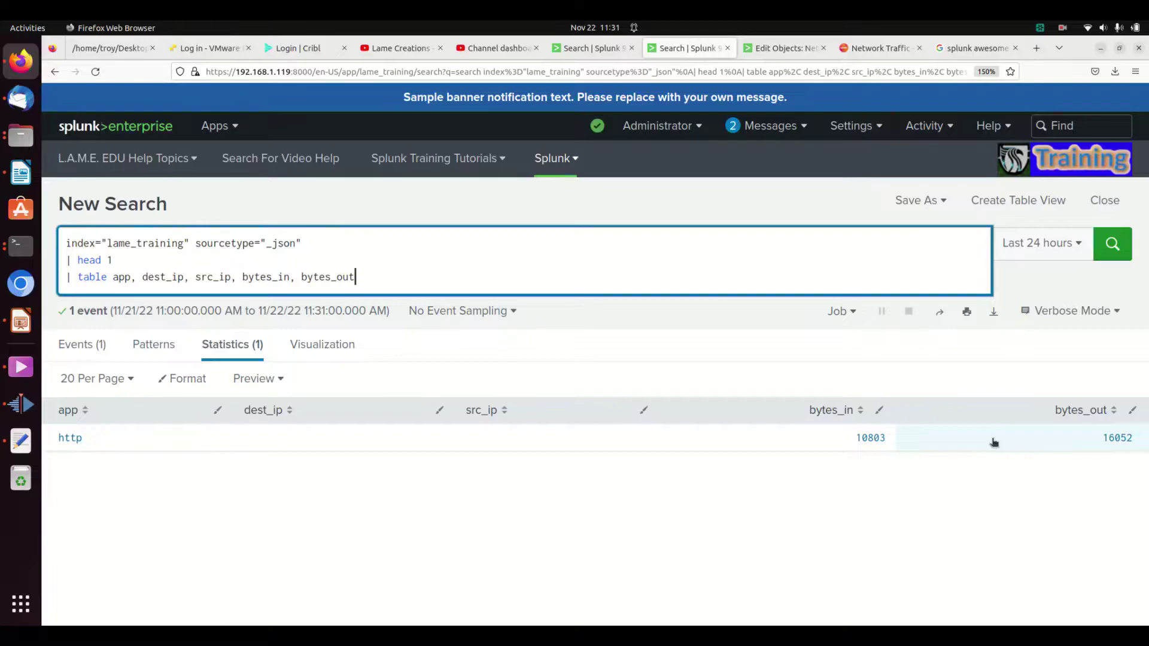
Insert '| rename id.resp_h as dest_ip, id.orig_h as src_ip' after head 1 and run it.
{"action": "left_click", "coordinate": [119, 262]}
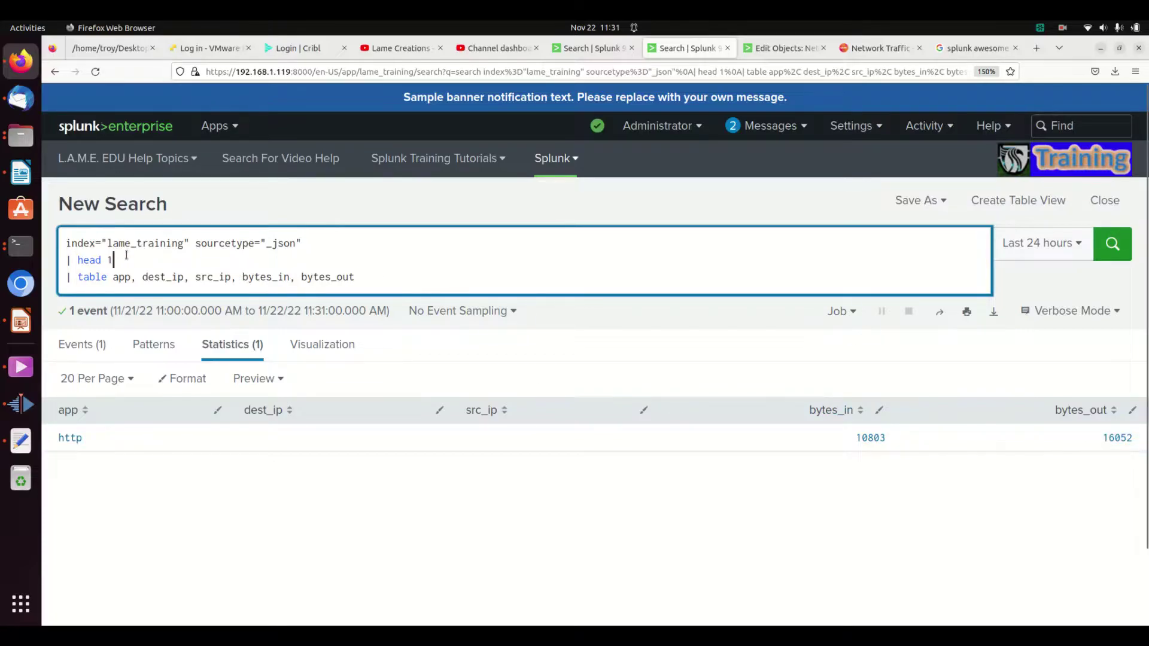
{"action": "key", "text": "shift+Return"}
{"action": "type", "text": "|"}
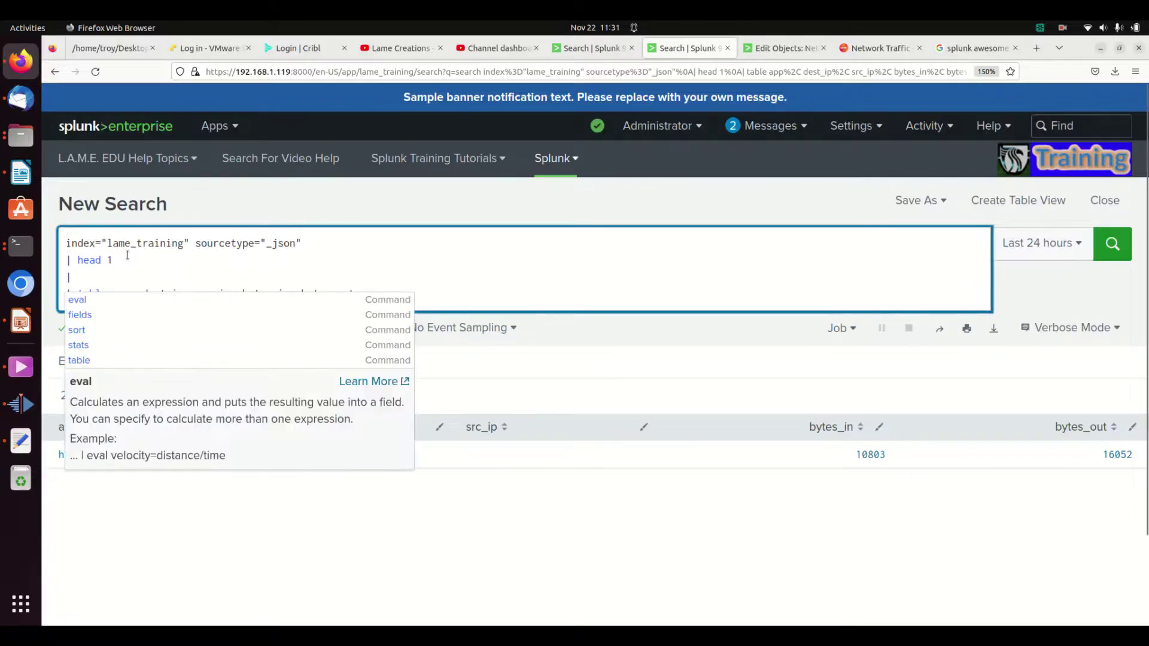
{"action": "type", "text": " rean"}
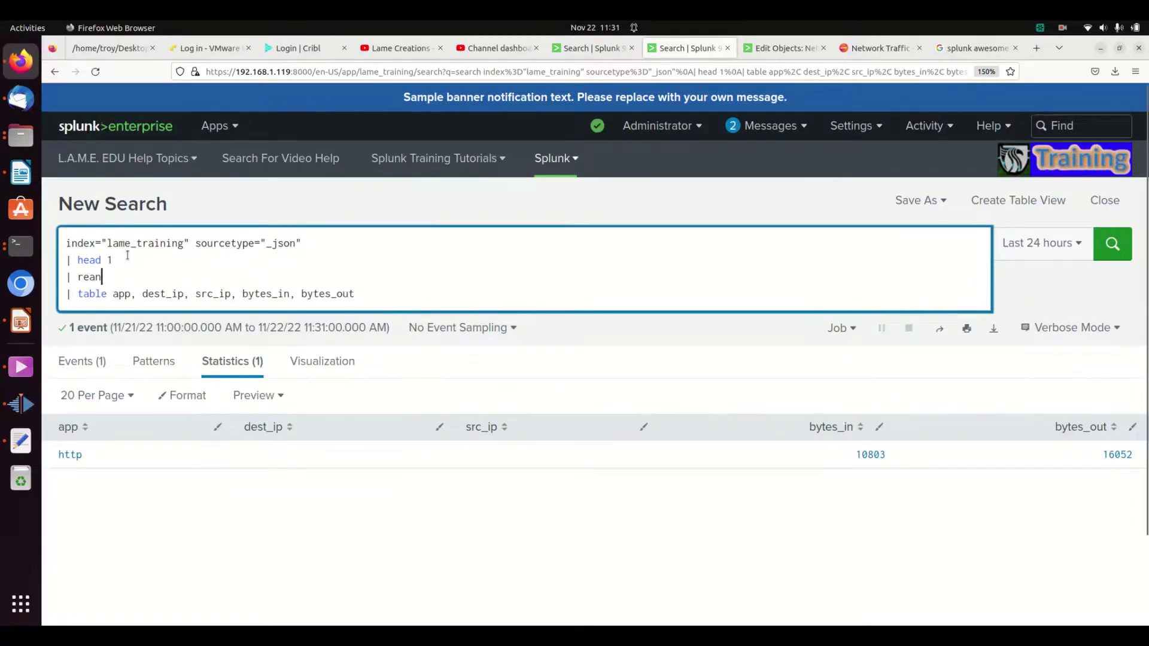
{"action": "key", "text": "BackSpace"}
{"action": "key", "text": "BackSpace"}
{"action": "type", "text": "name "}
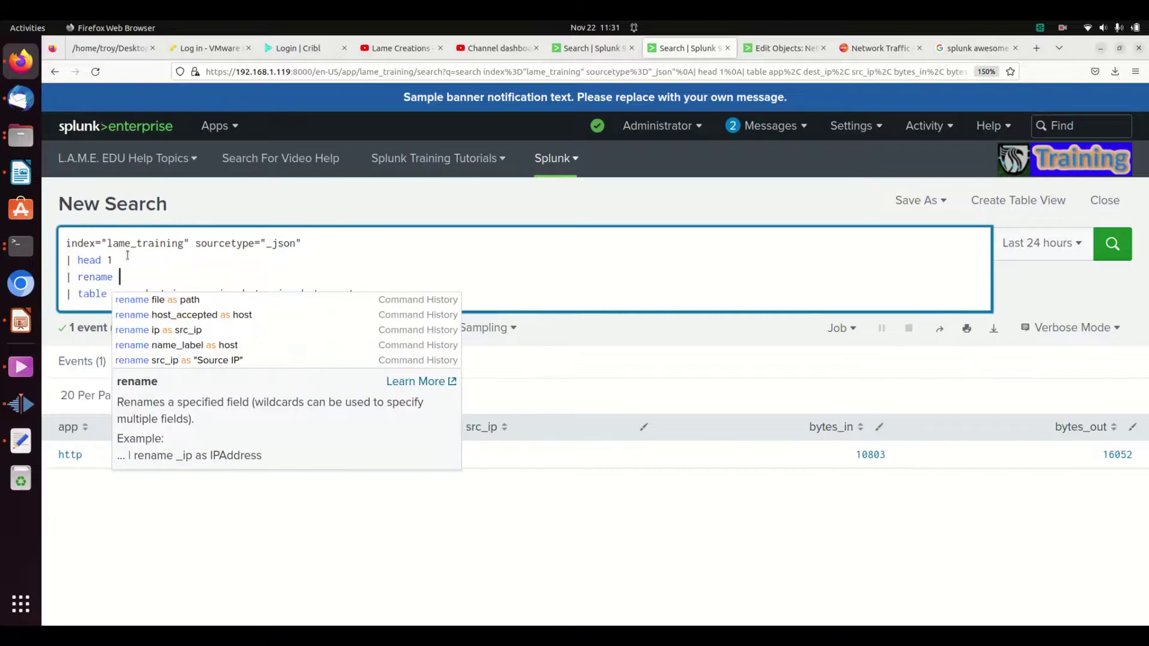
{"action": "type", "text": "id"}
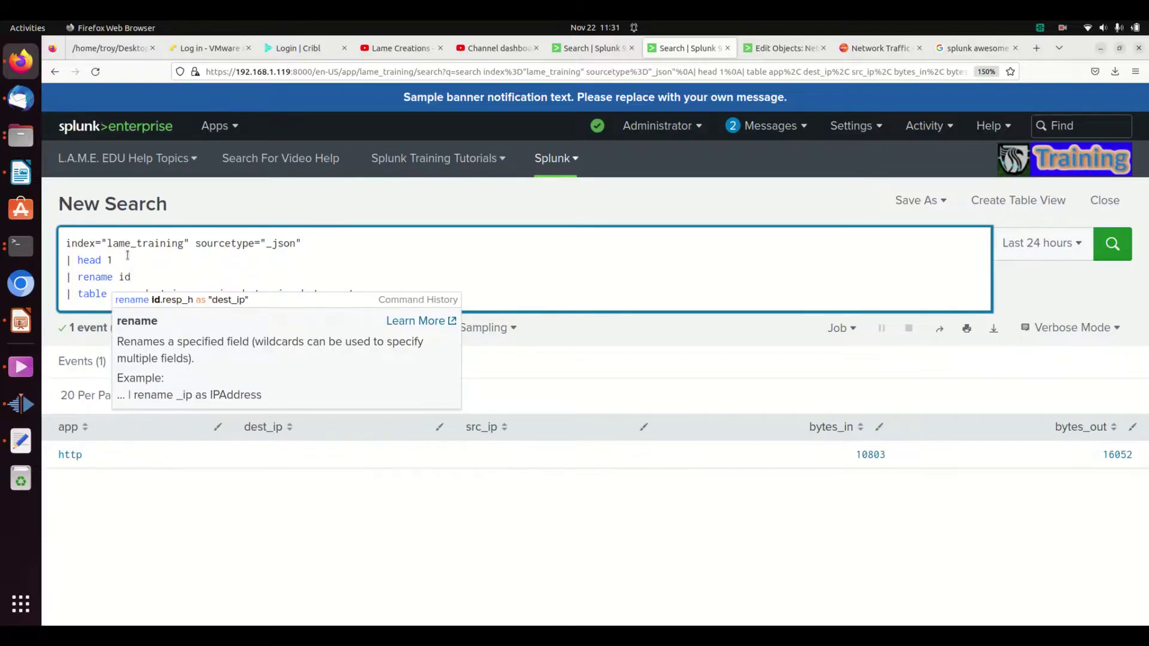
{"action": "type", "text": ".res_"}
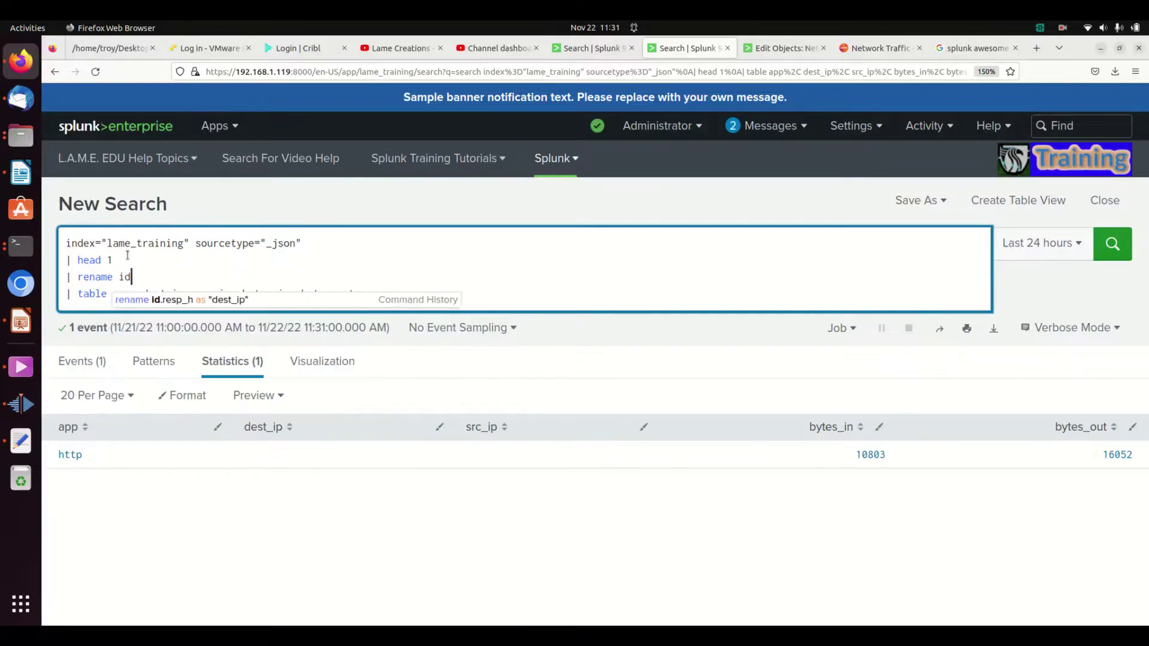
{"action": "type", "text": "h as"}
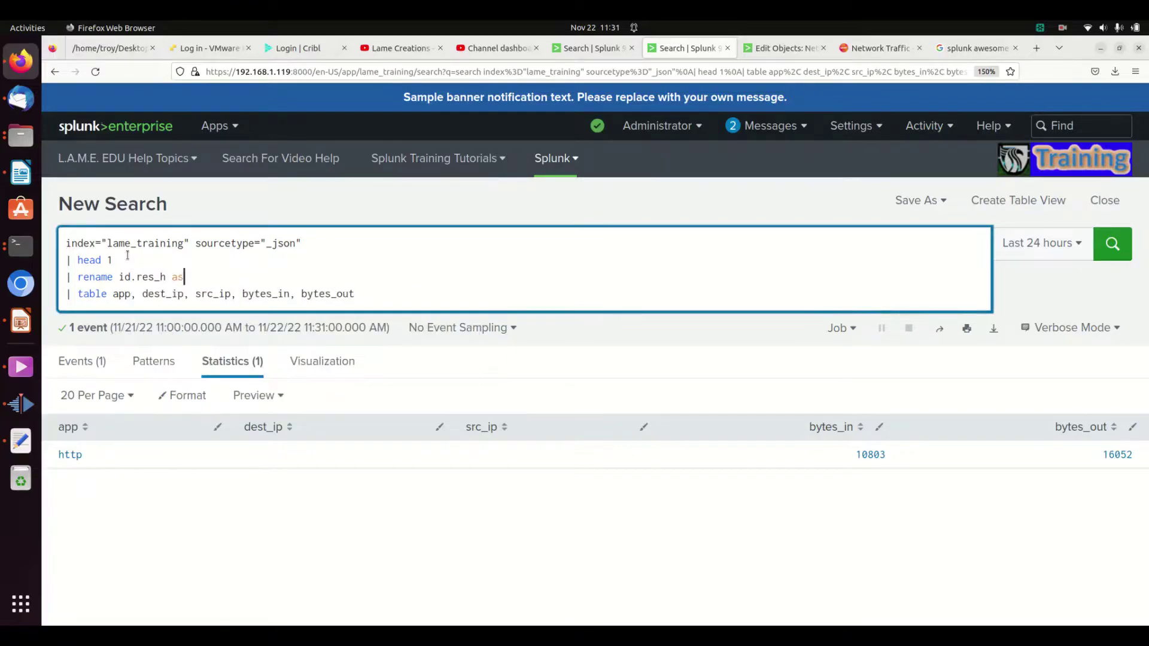
{"action": "type", "text": " dest_ip, id."}
{"action": "key", "text": "Left"}
{"action": "key", "text": "Left"}
{"action": "key", "text": "Left"}
{"action": "key", "text": "Right"}
{"action": "key", "text": "Right"}
{"action": "type", "text": "p"}
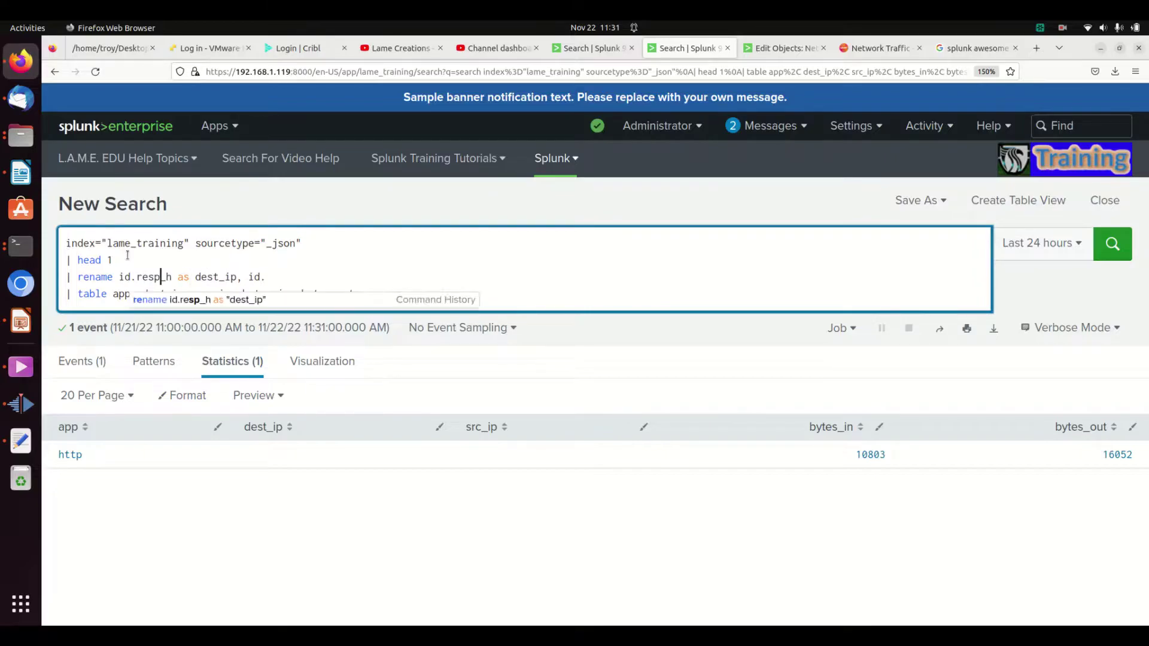
{"action": "key", "text": "Right"}
{"action": "key", "text": "Right"}
{"action": "key", "text": "Right"}
{"action": "key", "text": "Right"}
{"action": "key", "text": "Right"}
{"action": "key", "text": "Right"}
{"action": "key", "text": "Right"}
{"action": "key", "text": "Right"}
{"action": "key", "text": "Right"}
{"action": "key", "text": "Right"}
{"action": "key", "text": "Right"}
{"action": "key", "text": "Right"}
{"action": "key", "text": "Right"}
{"action": "key", "text": "Right"}
{"action": "key", "text": "Right"}
{"action": "key", "text": "Right"}
{"action": "key", "text": "Right"}
{"action": "key", "text": "Right"}
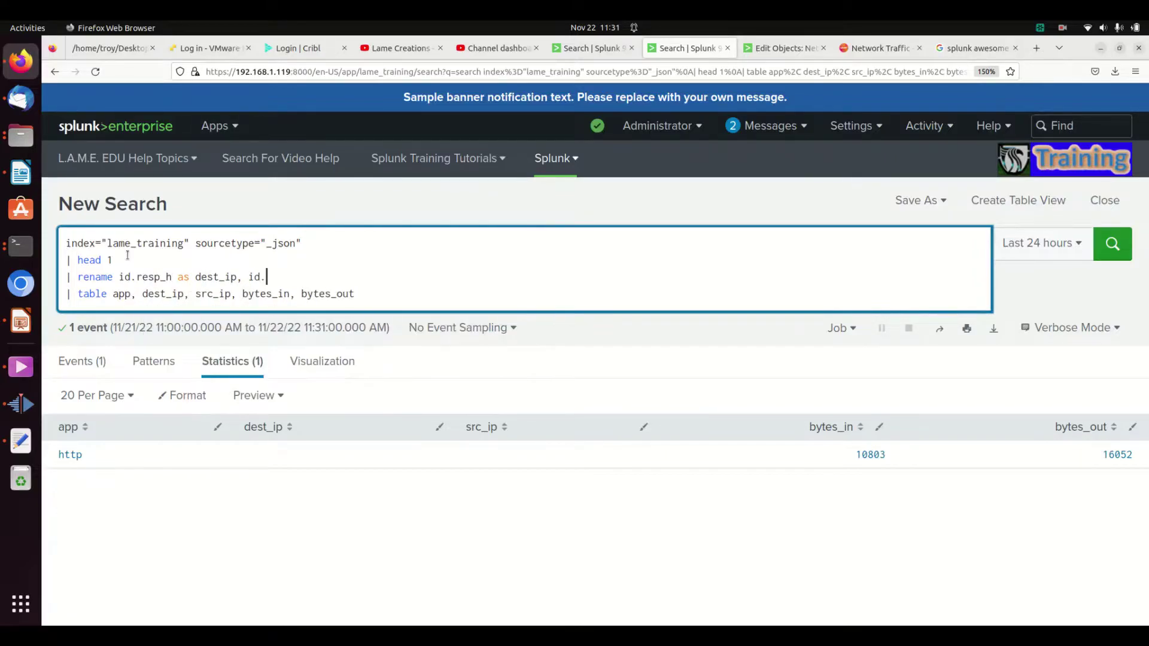
{"action": "type", "text": "orig_h as src_ip"}
{"action": "key", "text": "Return"}
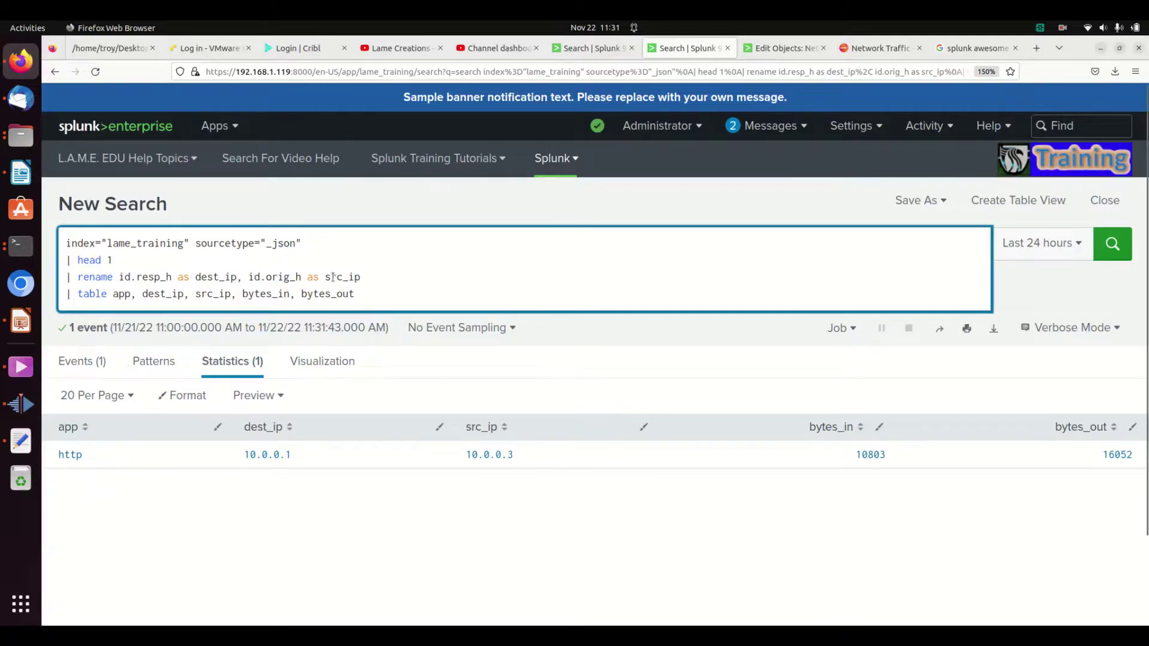
Highlight the base search line, the table fields and the src_ip name in the query.
{"action": "left_click_drag", "start_coordinate": [322, 241], "coordinate": [60, 237]}
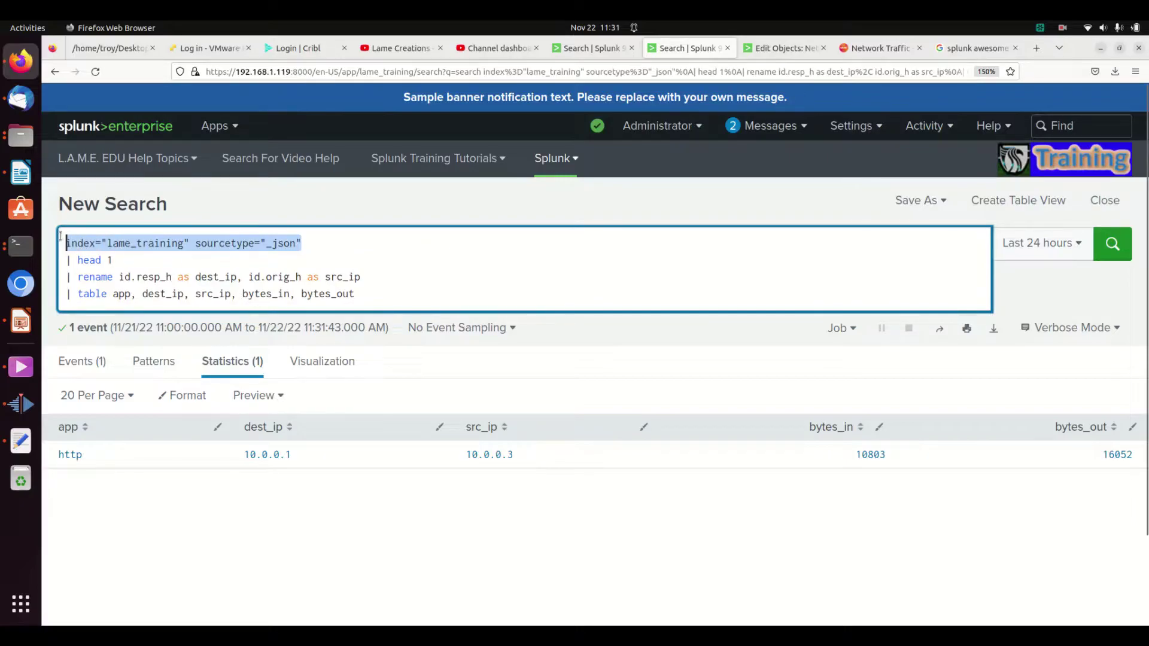
{"action": "left_click_drag", "start_coordinate": [75, 293], "coordinate": [364, 300]}
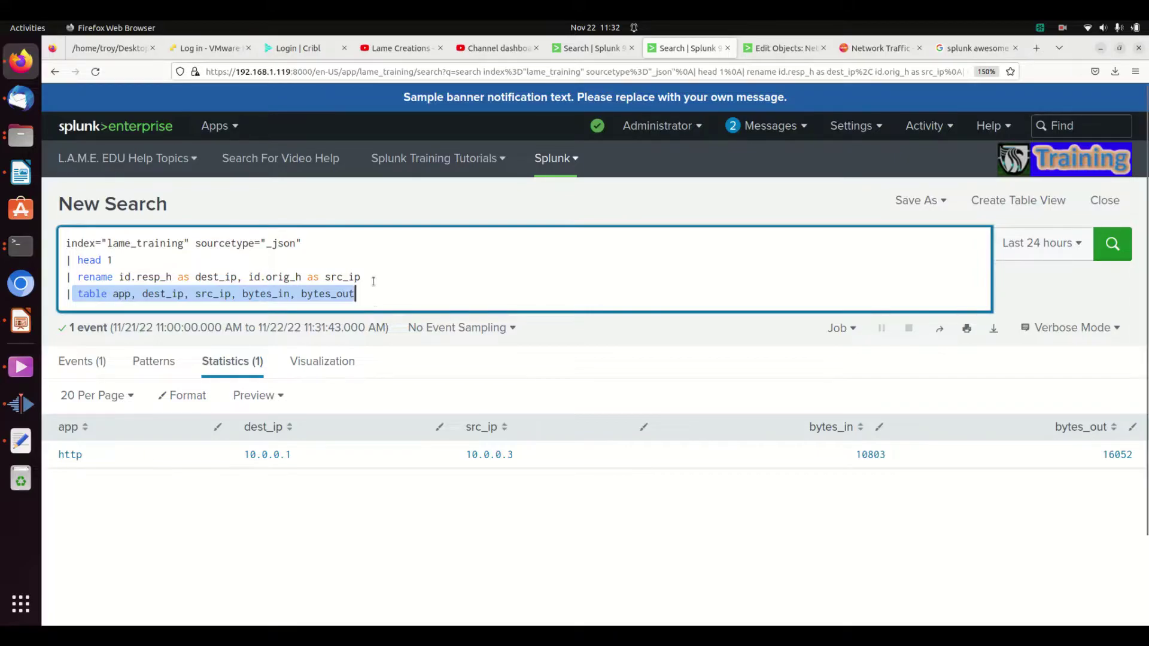
{"action": "double_click", "coordinate": [373, 279]}
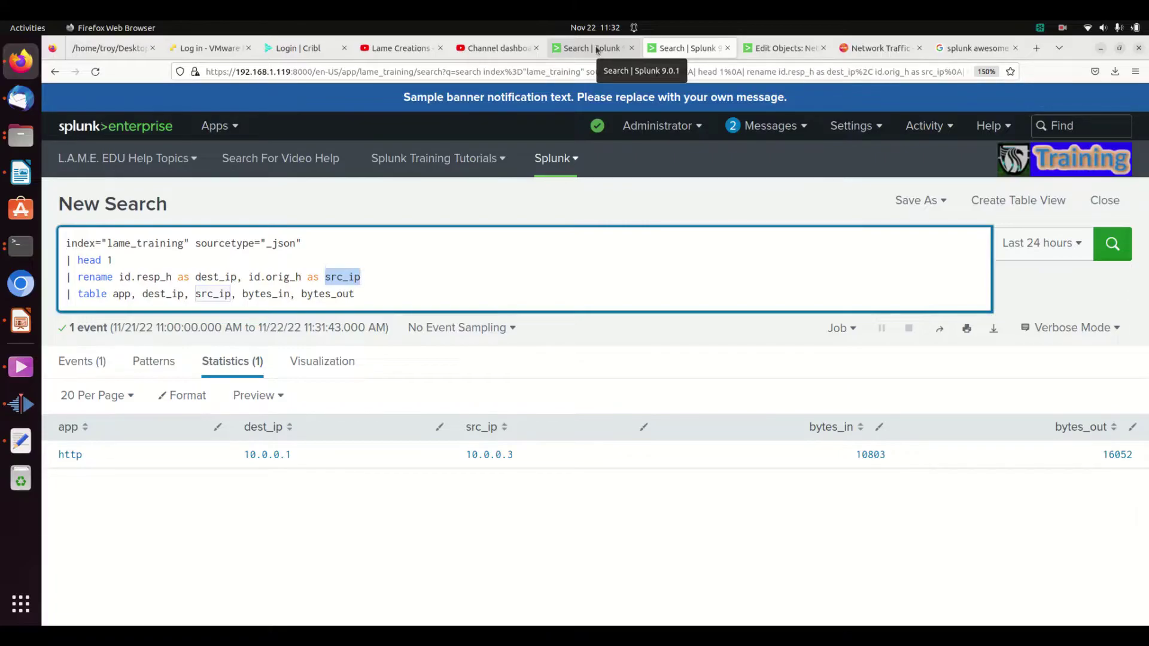
Go to Settings > Fields > Field aliases for the L.A.M.E. EDU app.
{"action": "right_click", "coordinate": [679, 52]}
{"action": "key", "text": "Escape"}
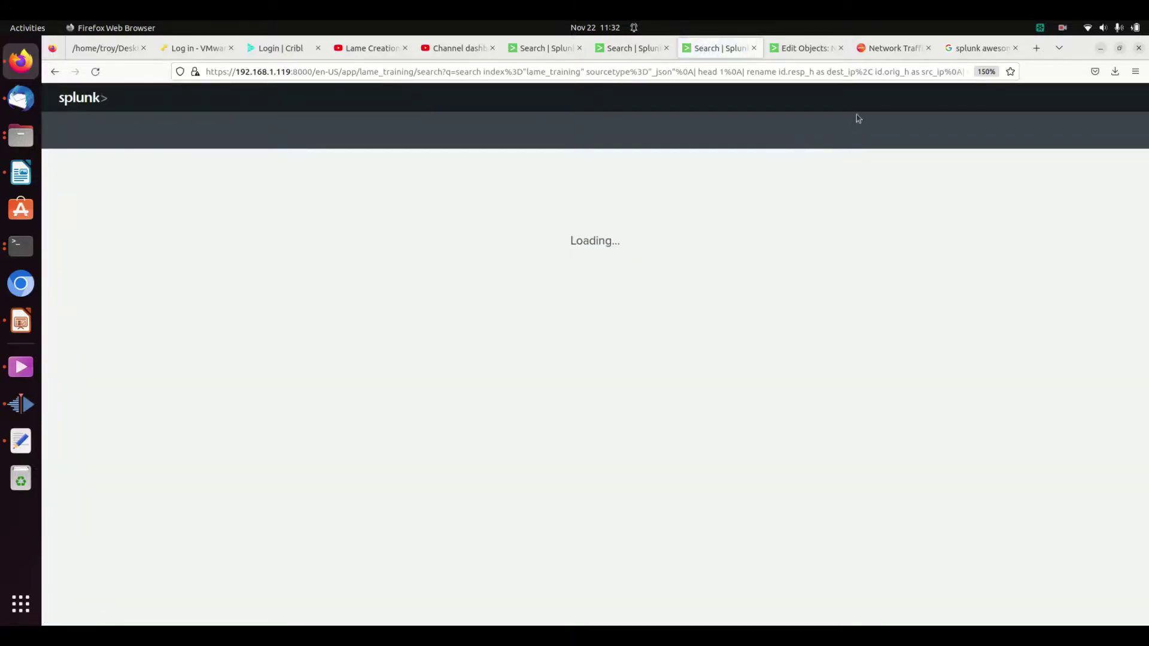
{"action": "left_click", "coordinate": [855, 124]}
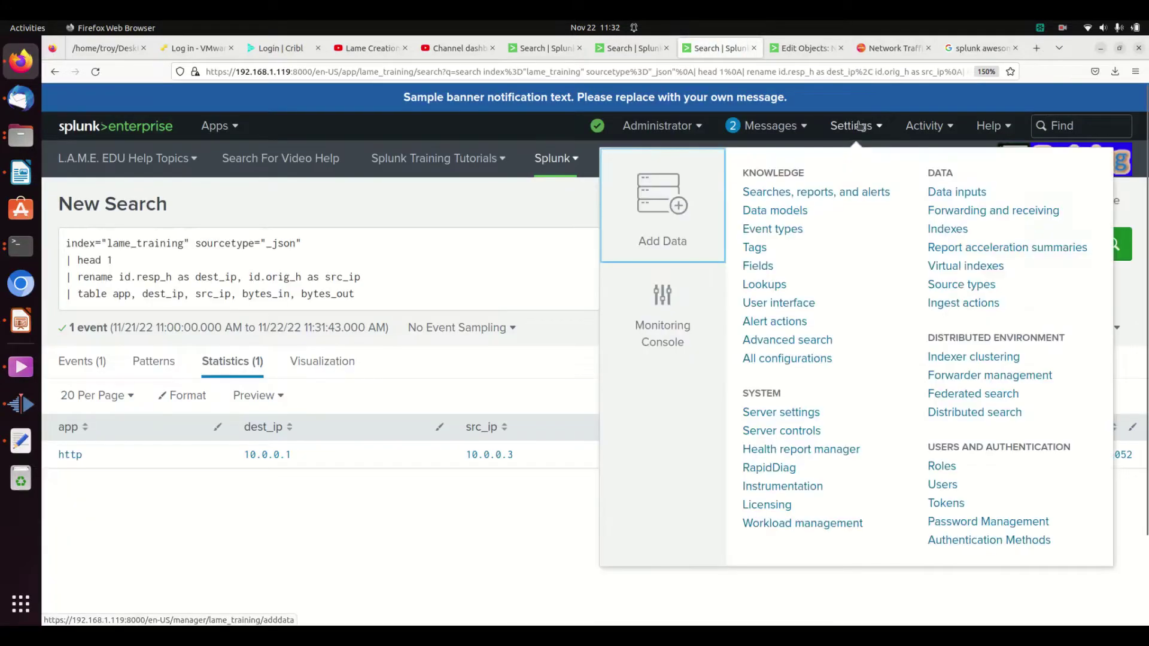
{"action": "left_click", "coordinate": [770, 270]}
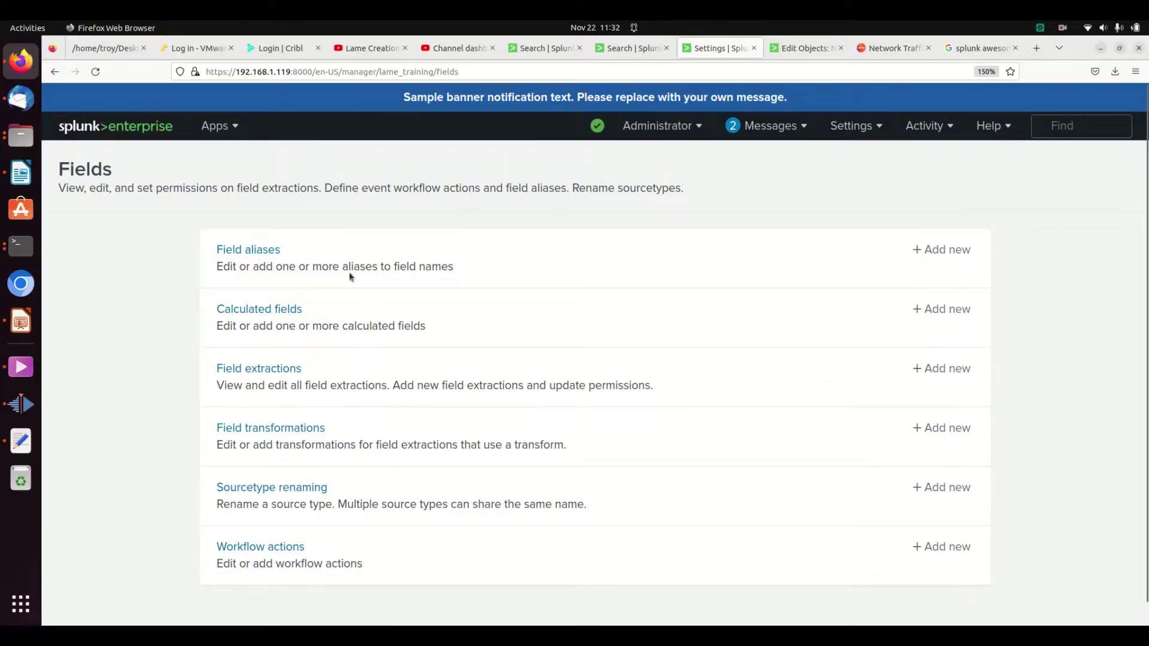
{"action": "left_click", "coordinate": [245, 254]}
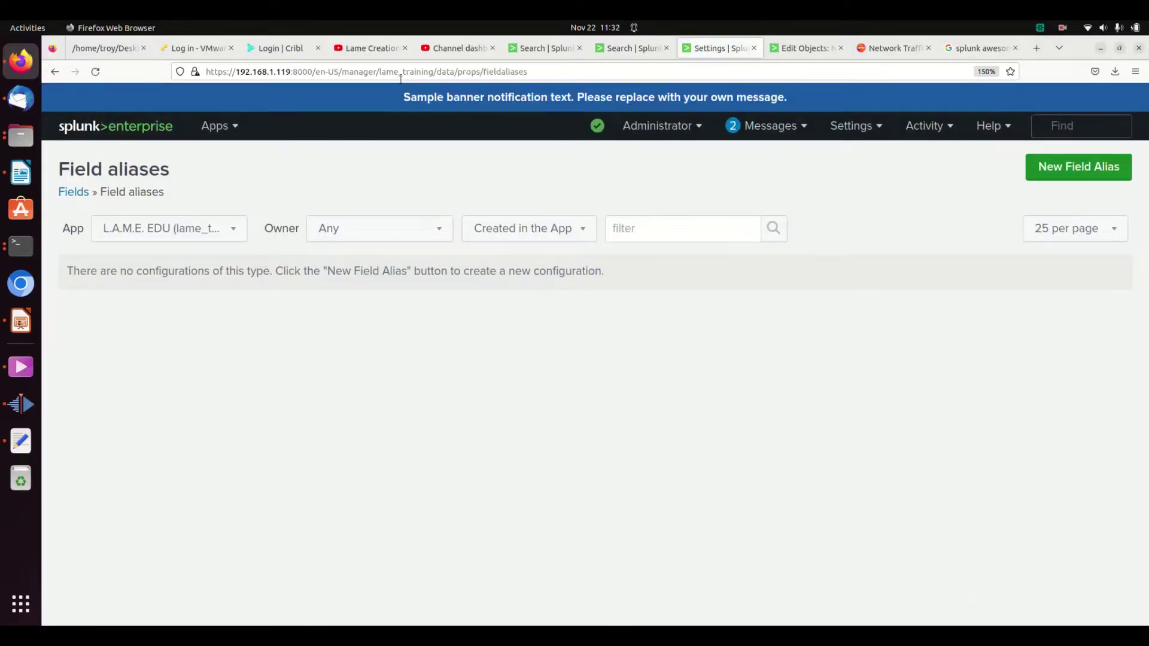
Glance back at the search results, then begin a new field alias.
{"action": "left_click", "coordinate": [638, 50]}
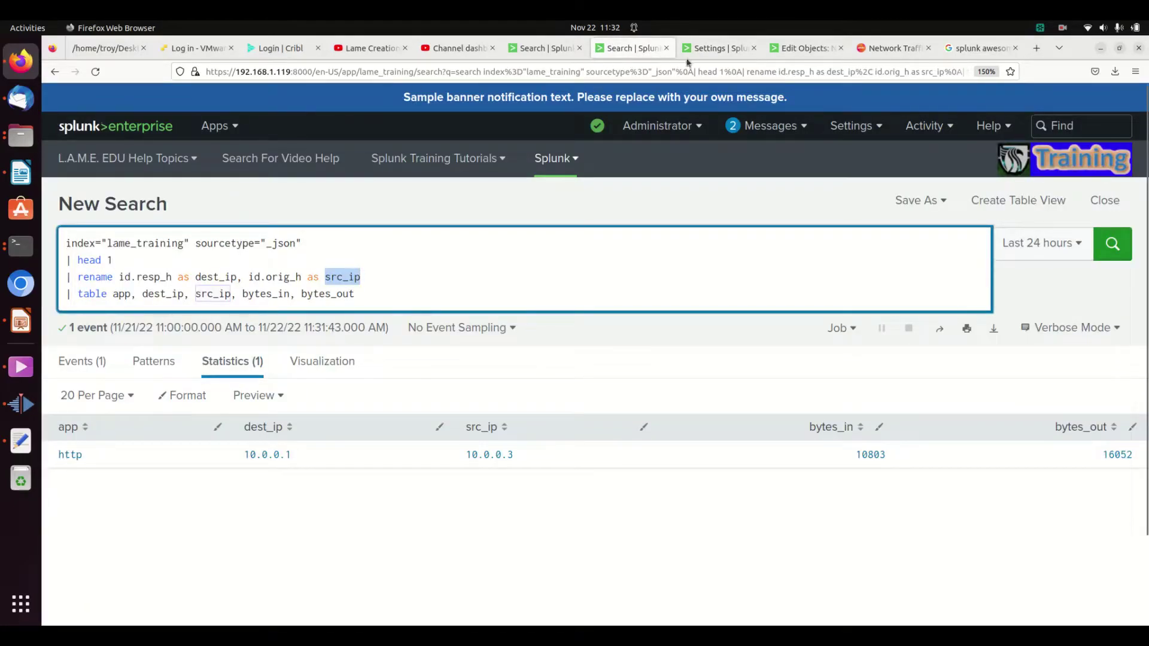
{"action": "left_click", "coordinate": [701, 50]}
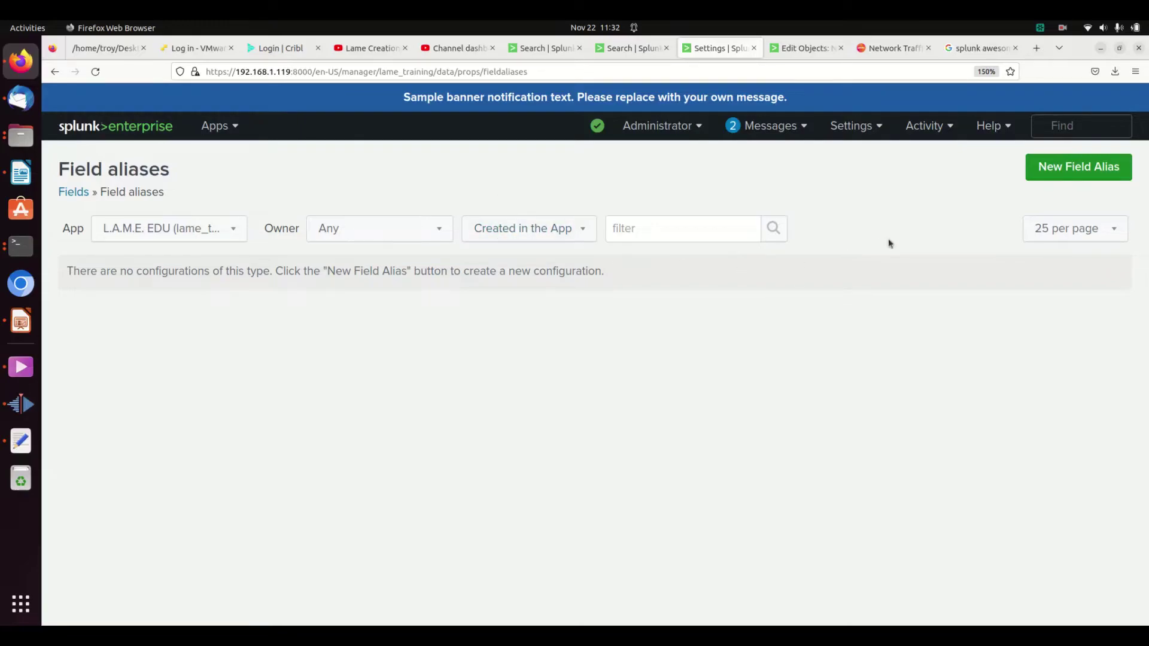
{"action": "left_click", "coordinate": [1063, 180]}
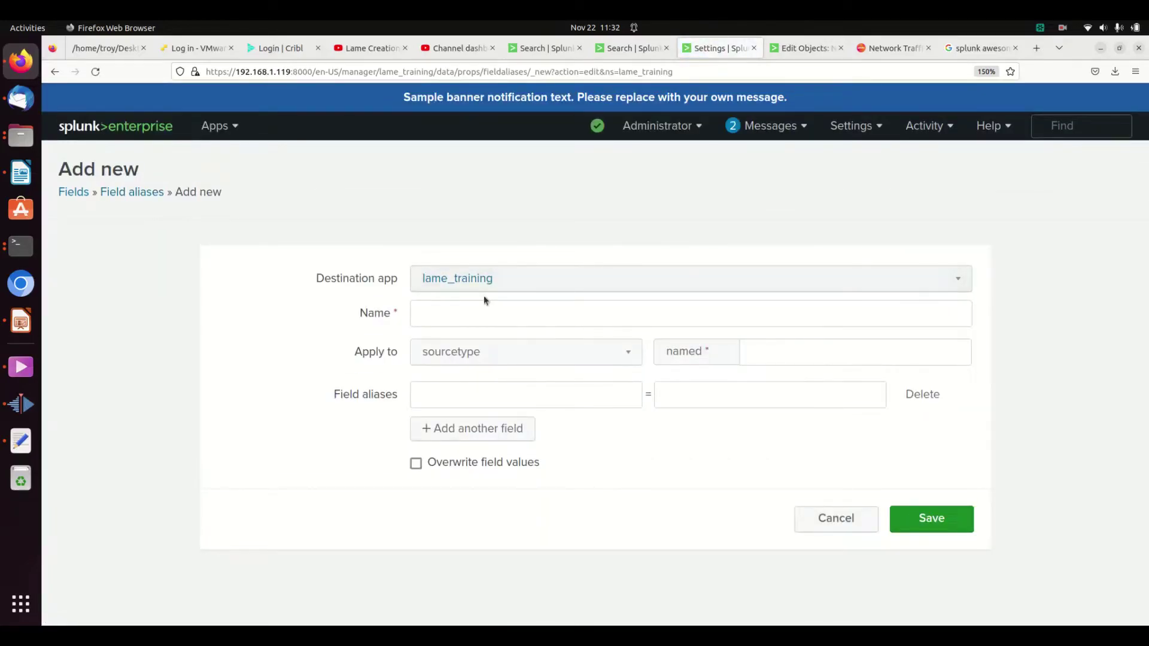
Name the field alias DM_networkTraffic_rename and apply it to source raw_json.json.
{"action": "left_click", "coordinate": [470, 307]}
{"action": "type", "text": "DM"}
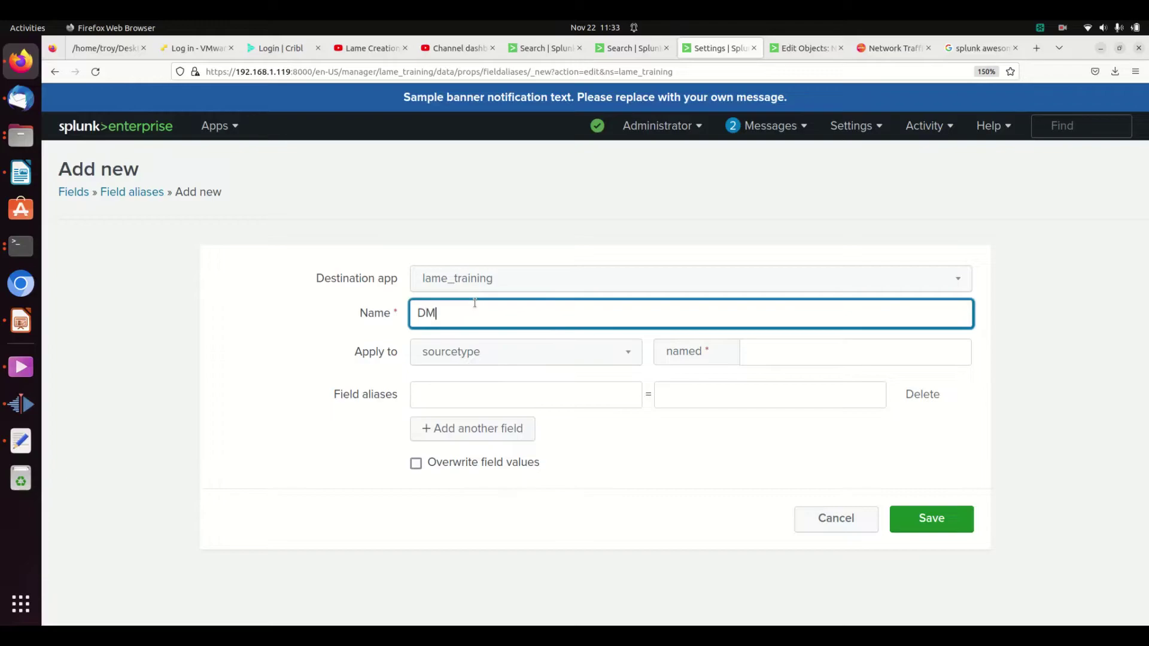
{"action": "type", "text": "_networkTraffic_rename"}
{"action": "left_click", "coordinate": [589, 352]}
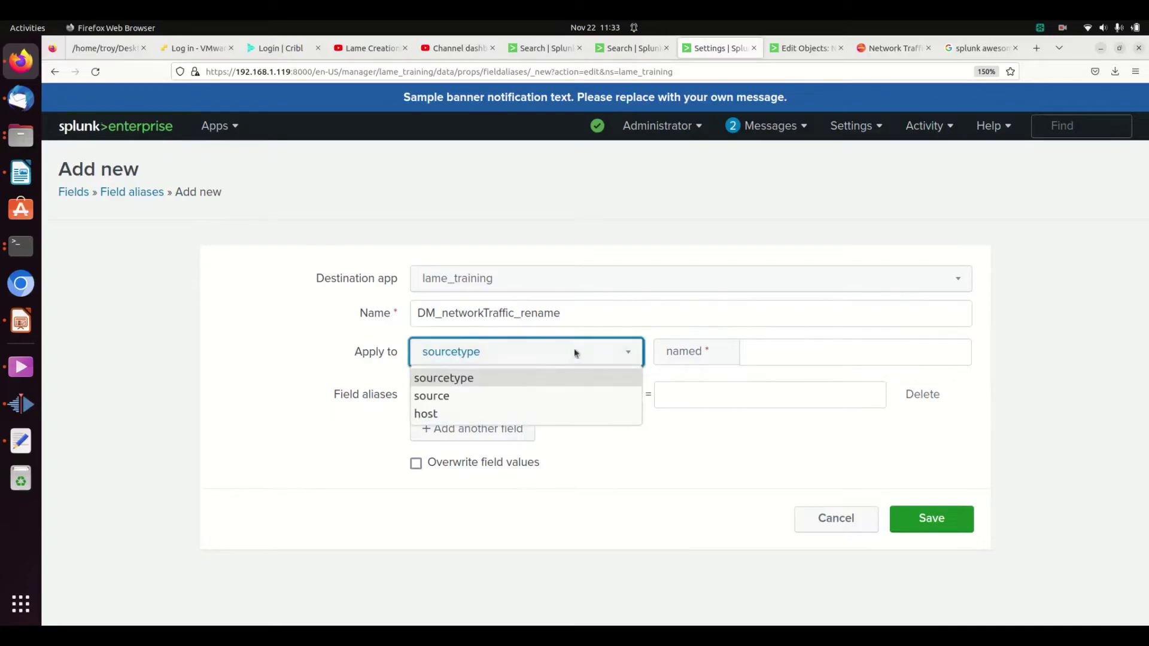
{"action": "left_click", "coordinate": [449, 396]}
{"action": "left_click", "coordinate": [768, 352]}
{"action": "type", "text": "raw_json.json"}
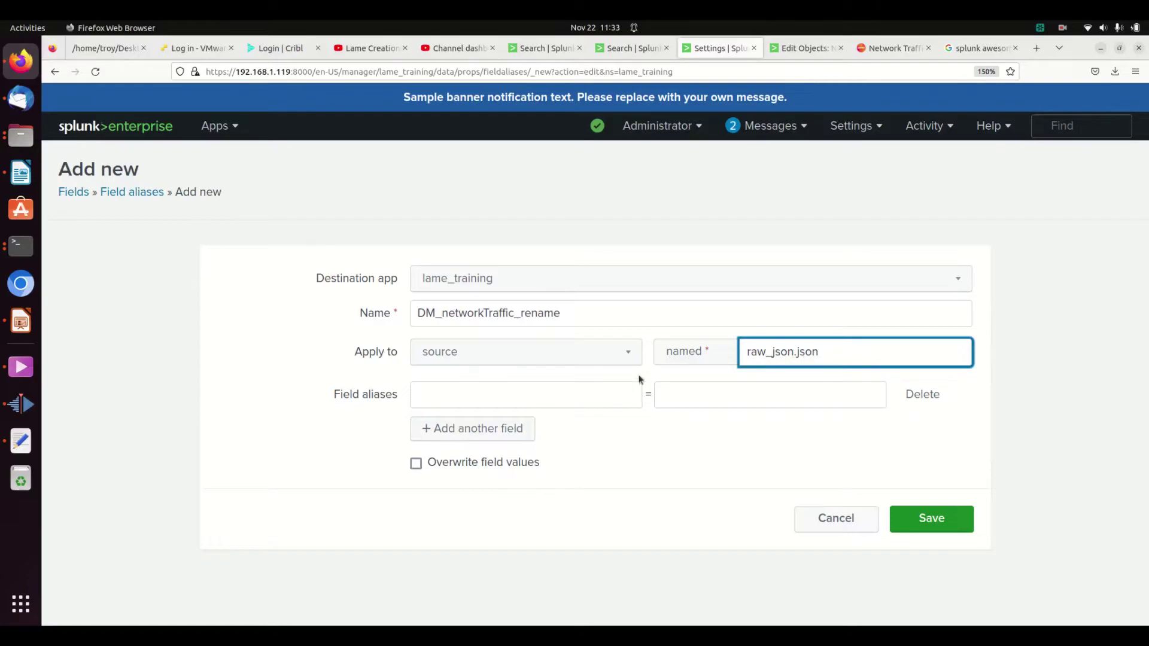
Map id.resp_h to dest_ip and id.orig_h to src_ip, then save the alias.
{"action": "left_click", "coordinate": [543, 397]}
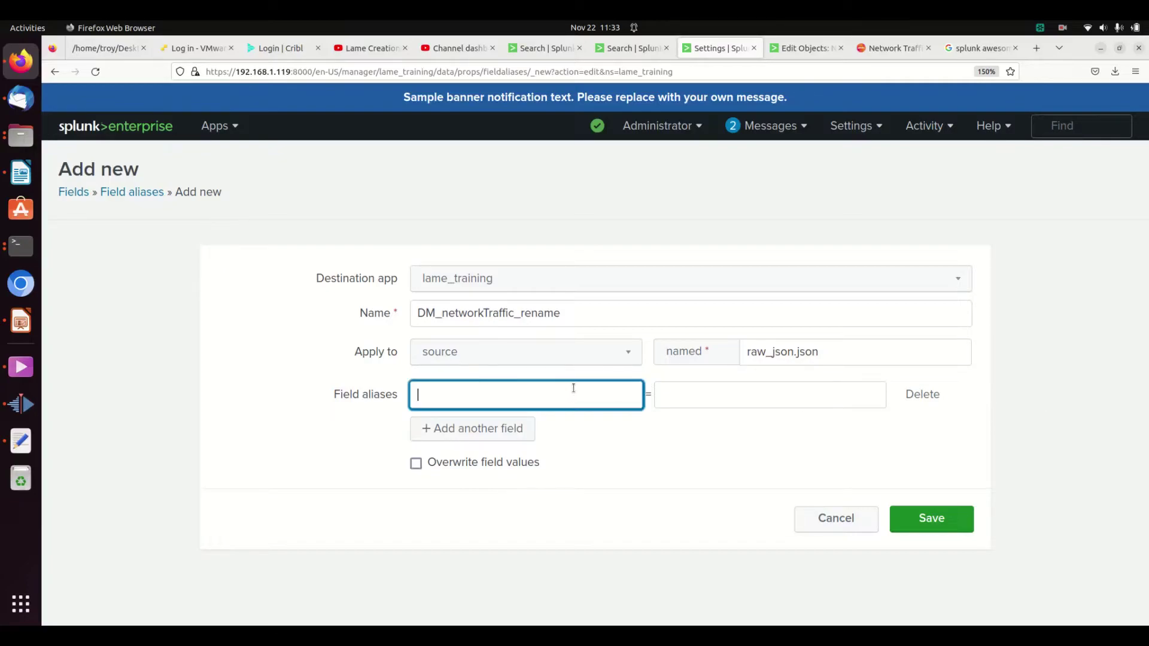
{"action": "type", "text": "id"}
{"action": "type", "text": ".orig"}
{"action": "key", "text": "BackSpace"}
{"action": "key", "text": "BackSpace"}
{"action": "key", "text": "BackSpace"}
{"action": "key", "text": "BackSpace"}
{"action": "type", "text": "resp_h"}
{"action": "left_click", "coordinate": [723, 397]}
{"action": "type", "text": "dest"}
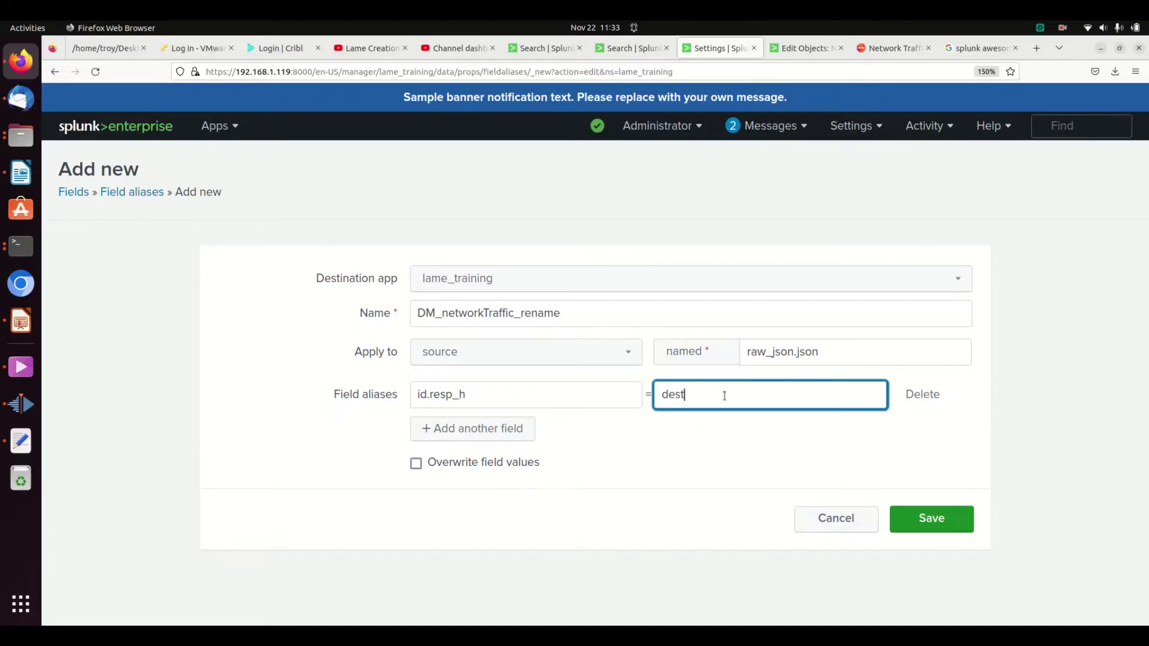
{"action": "type", "text": "_ip"}
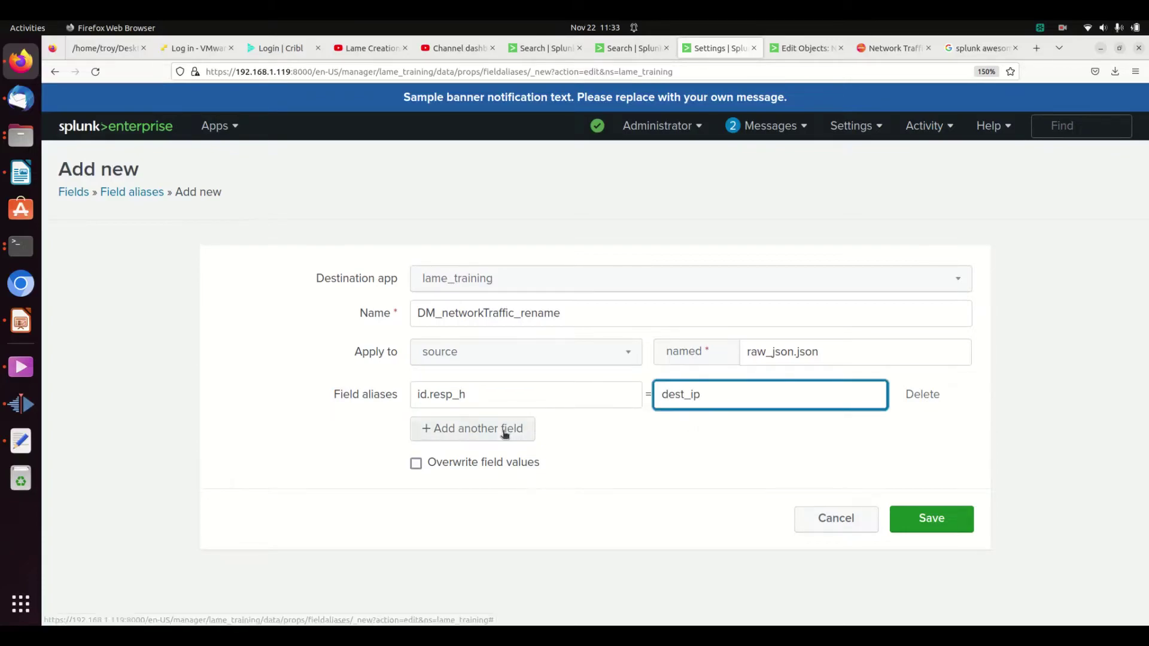
{"action": "left_click", "coordinate": [505, 434]}
{"action": "left_click", "coordinate": [481, 417]}
{"action": "type", "text": "id"}
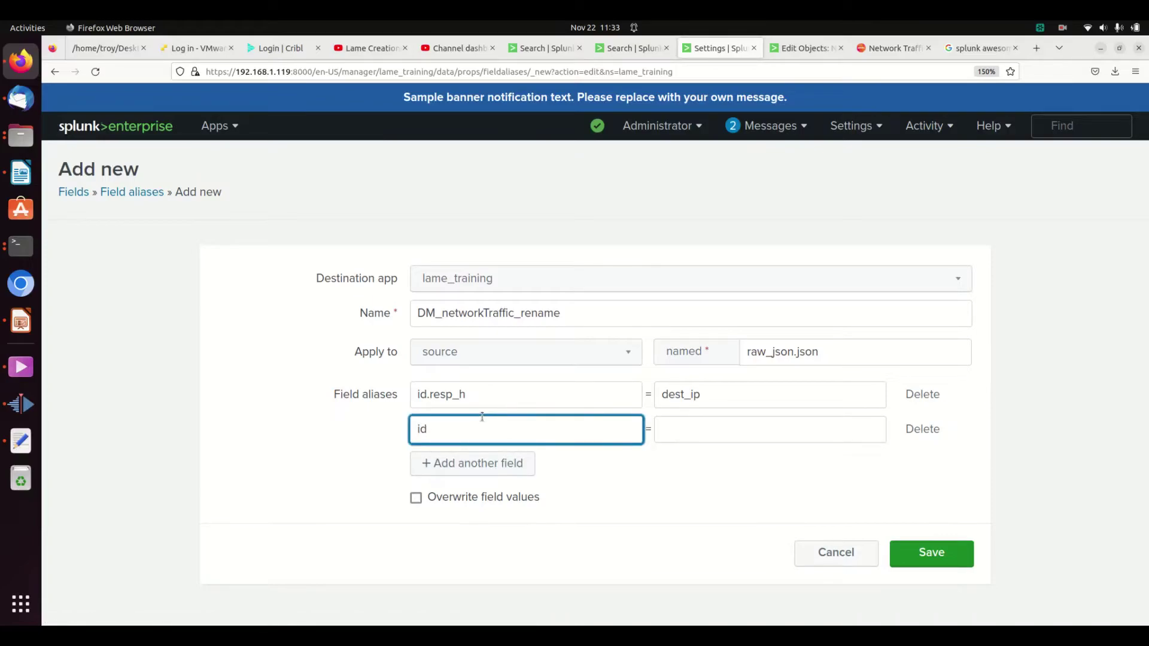
{"action": "type", "text": ".orig_h"}
{"action": "left_click", "coordinate": [717, 431]}
{"action": "type", "text": "src"}
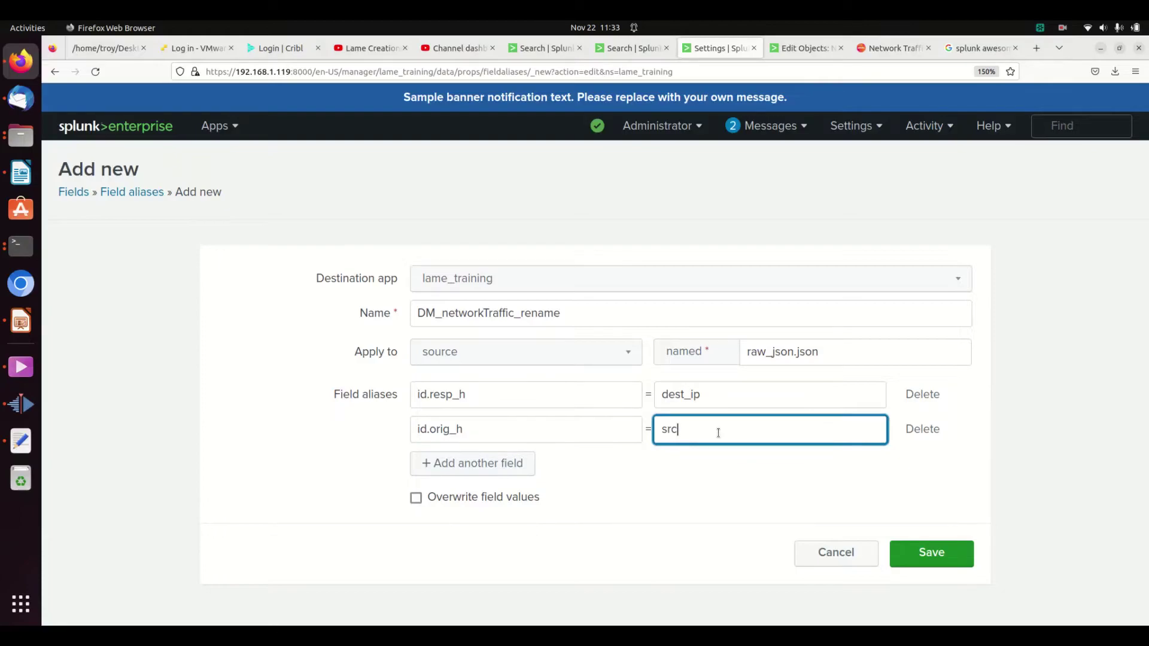
{"action": "type", "text": "_ip"}
{"action": "left_click", "coordinate": [939, 556]}
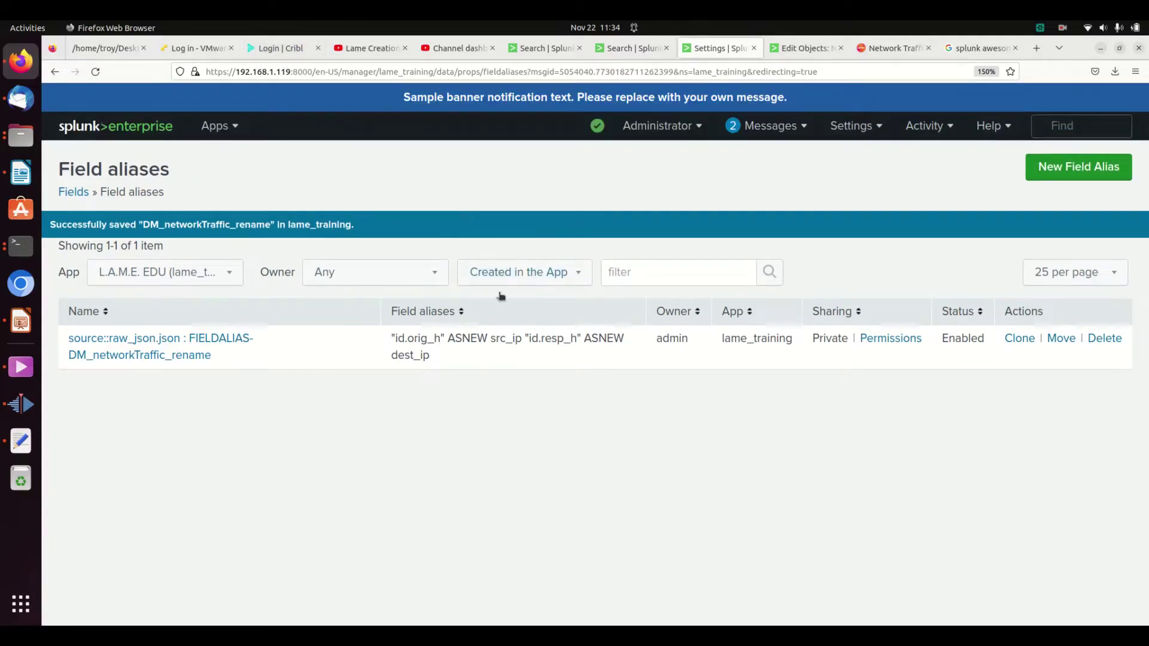
Share the alias to the lame_training app with Everyone read and write permissions.
{"action": "left_click", "coordinate": [900, 340]}
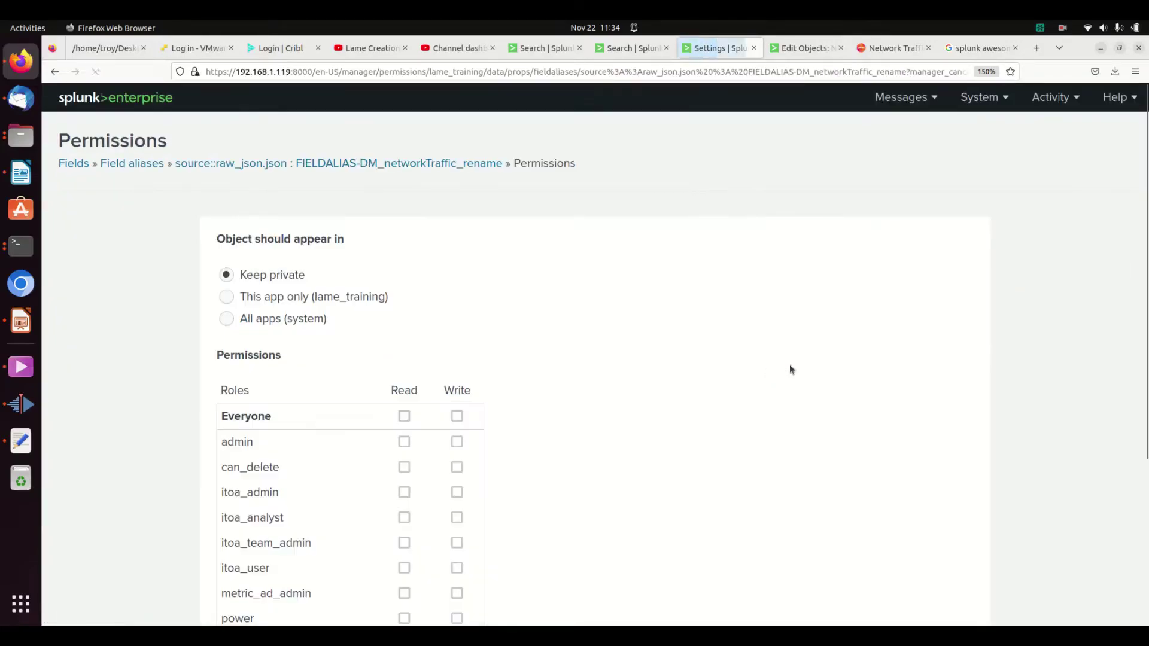
{"action": "left_click", "coordinate": [262, 323]}
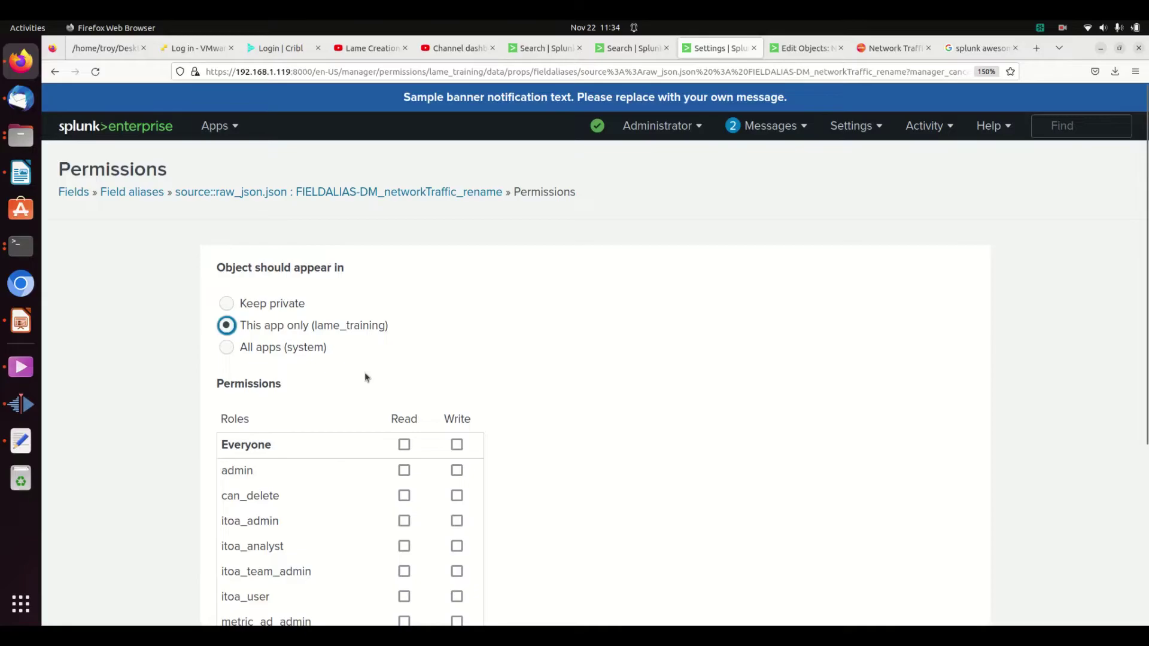
{"action": "left_click", "coordinate": [405, 446]}
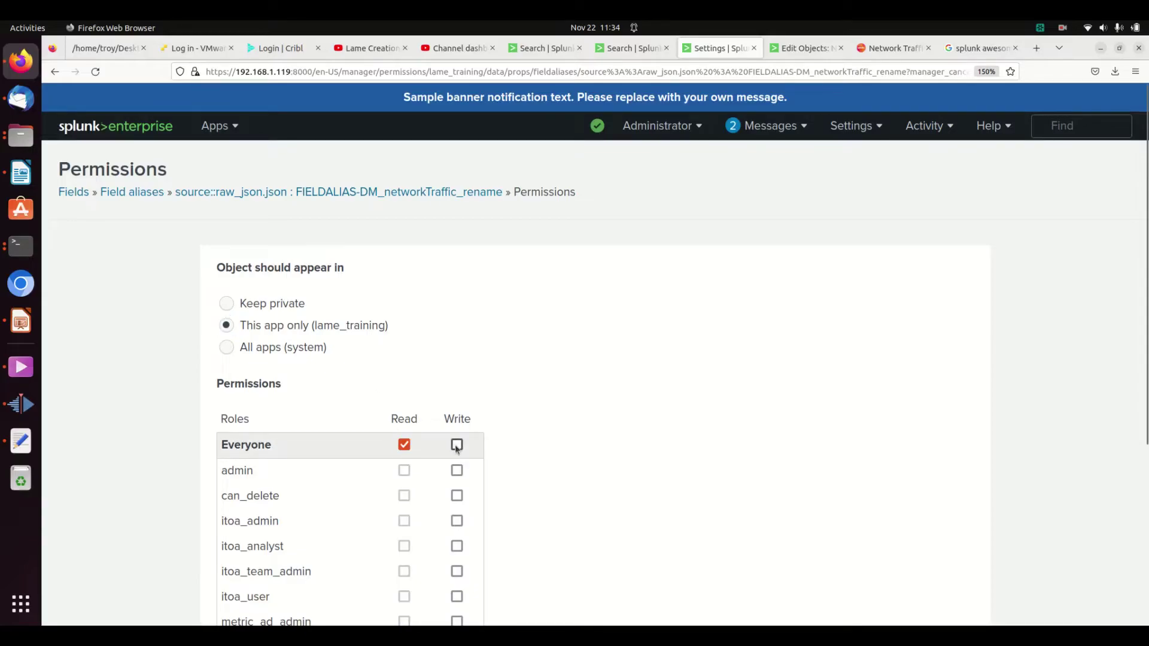
{"action": "left_click", "coordinate": [457, 445]}
{"action": "scroll", "coordinate": [794, 431], "scroll_direction": "down", "scroll_amount": 5}
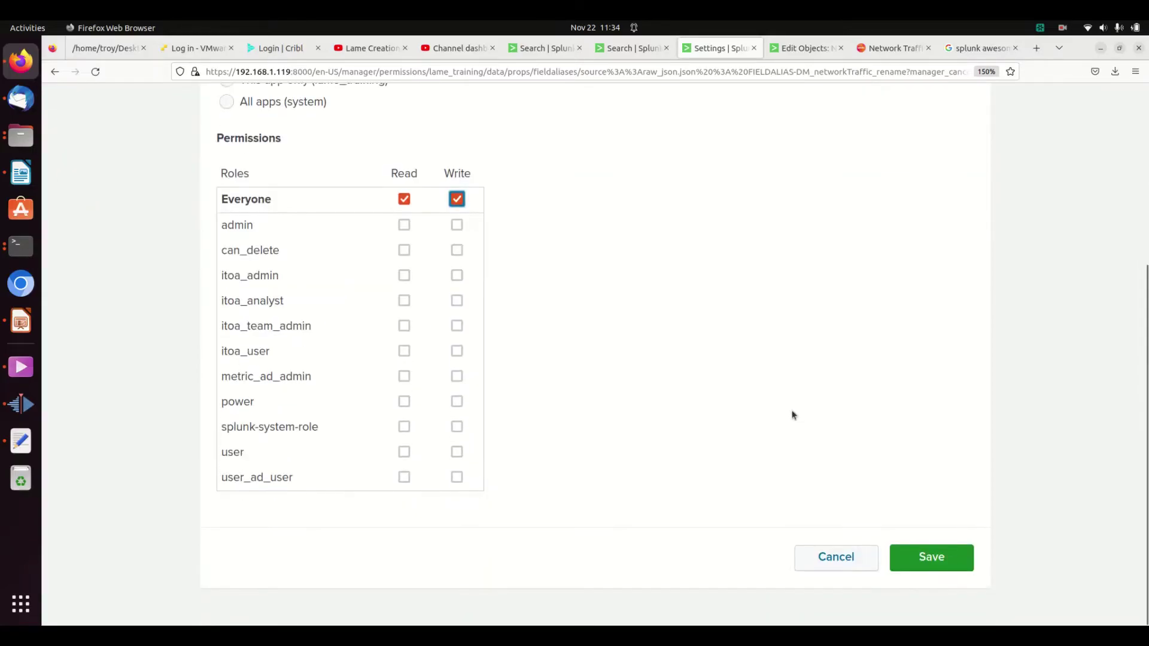
{"action": "left_click", "coordinate": [906, 549]}
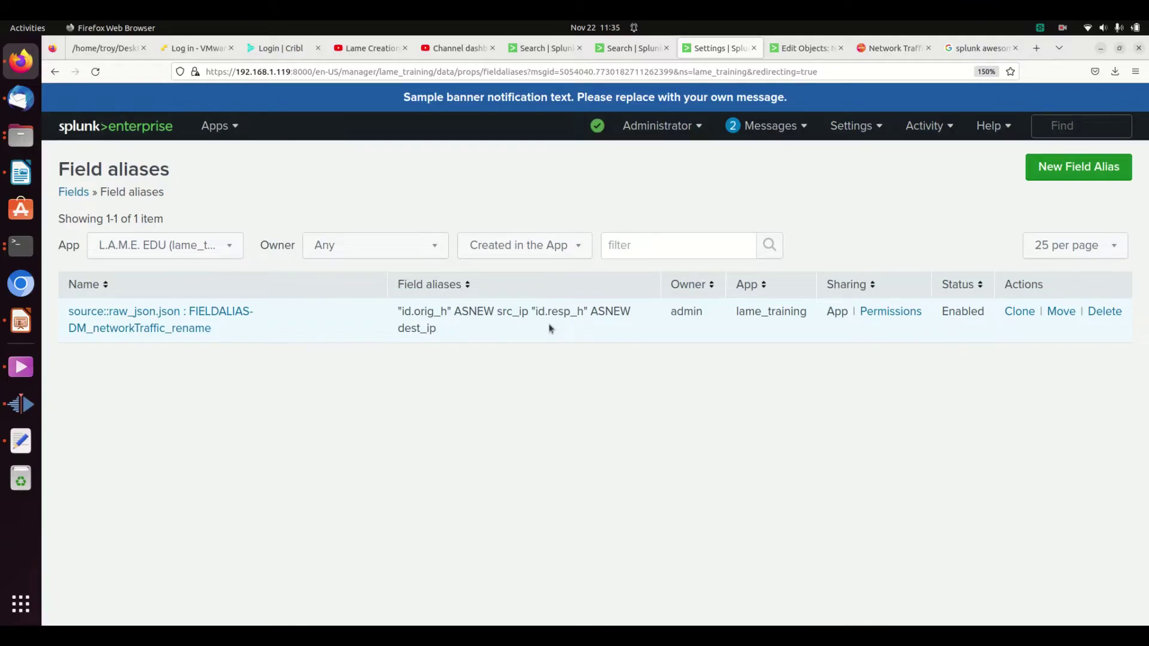
Append '| head 1' on a new line and rerun the raw_json.json search.
{"action": "left_click", "coordinate": [537, 52]}
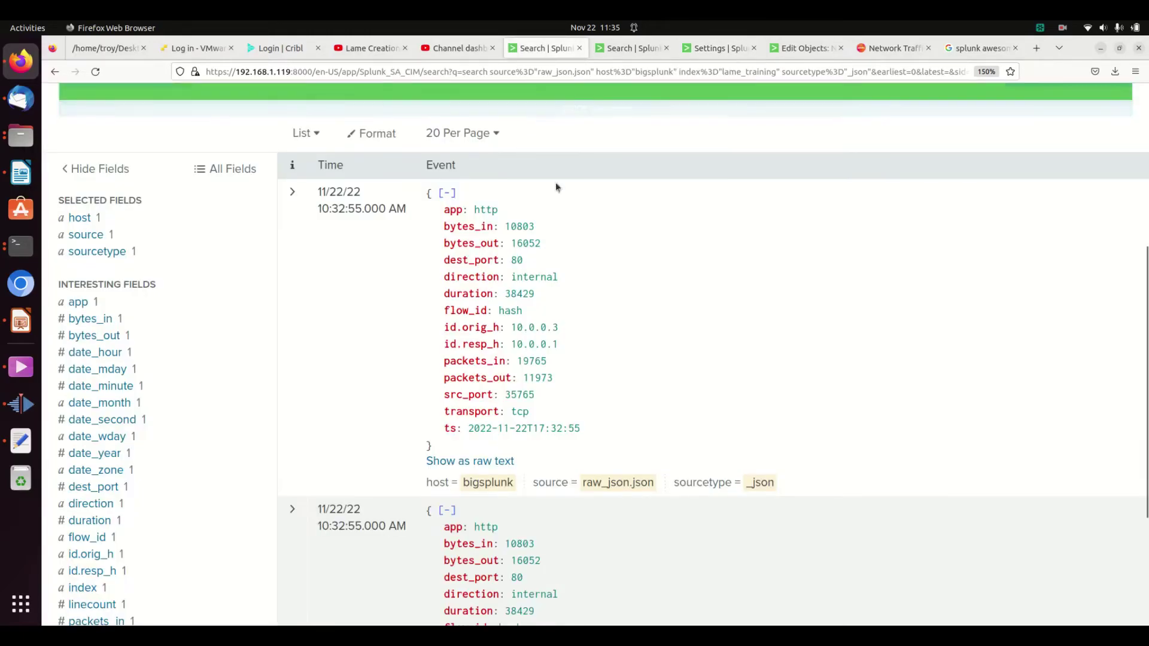
{"action": "scroll", "coordinate": [431, 329], "scroll_direction": "up", "scroll_amount": 5}
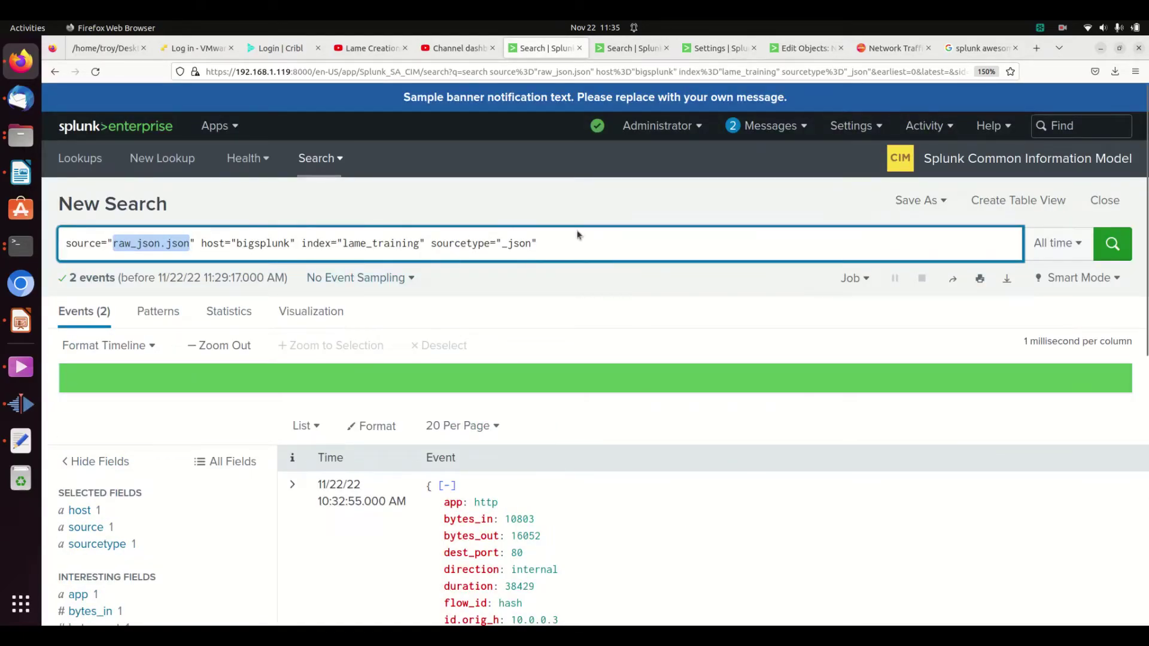
{"action": "left_click", "coordinate": [601, 240]}
{"action": "key", "text": "shift+Return"}
{"action": "type", "text": "| he"}
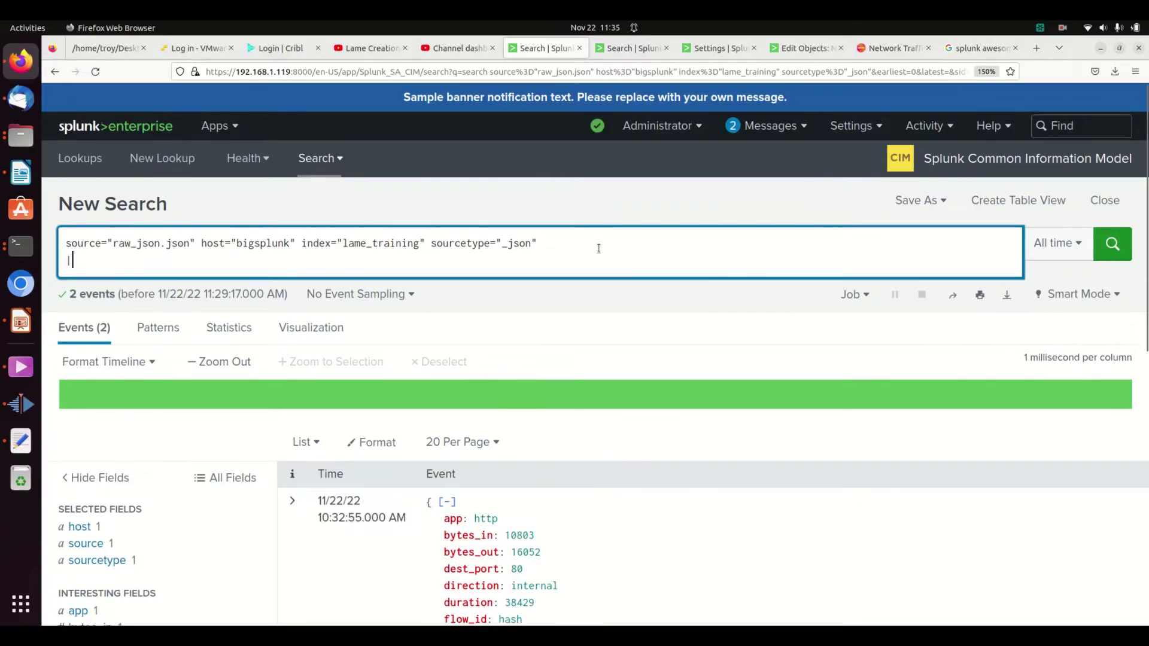
{"action": "type", "text": "1"}
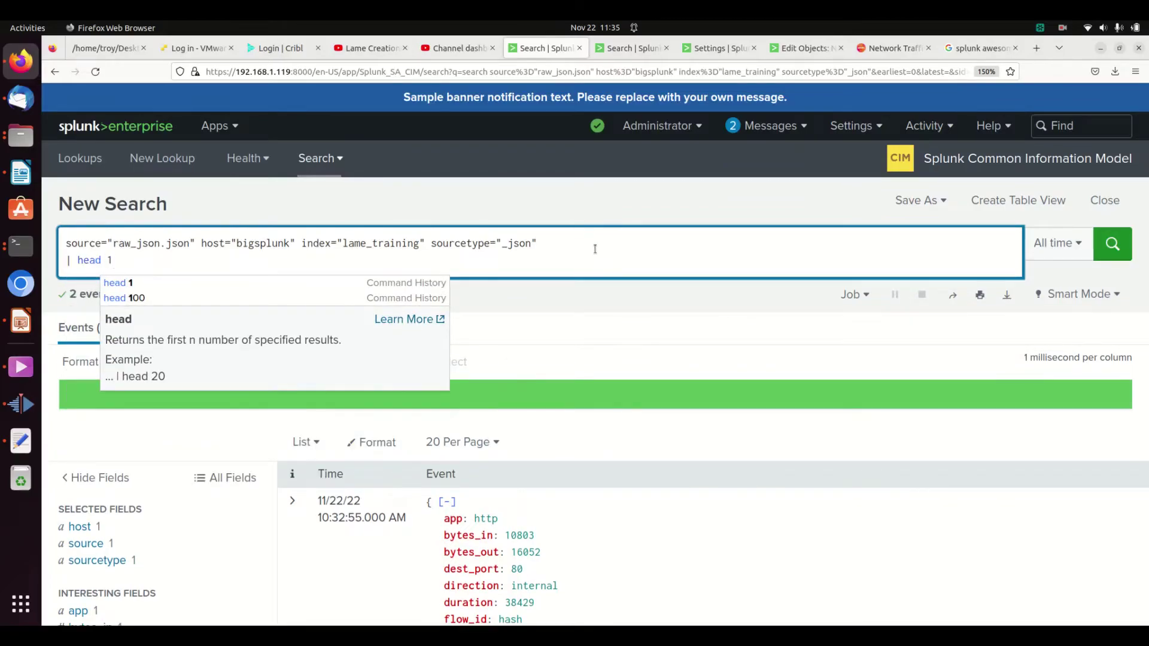
{"action": "left_click", "coordinate": [1113, 244]}
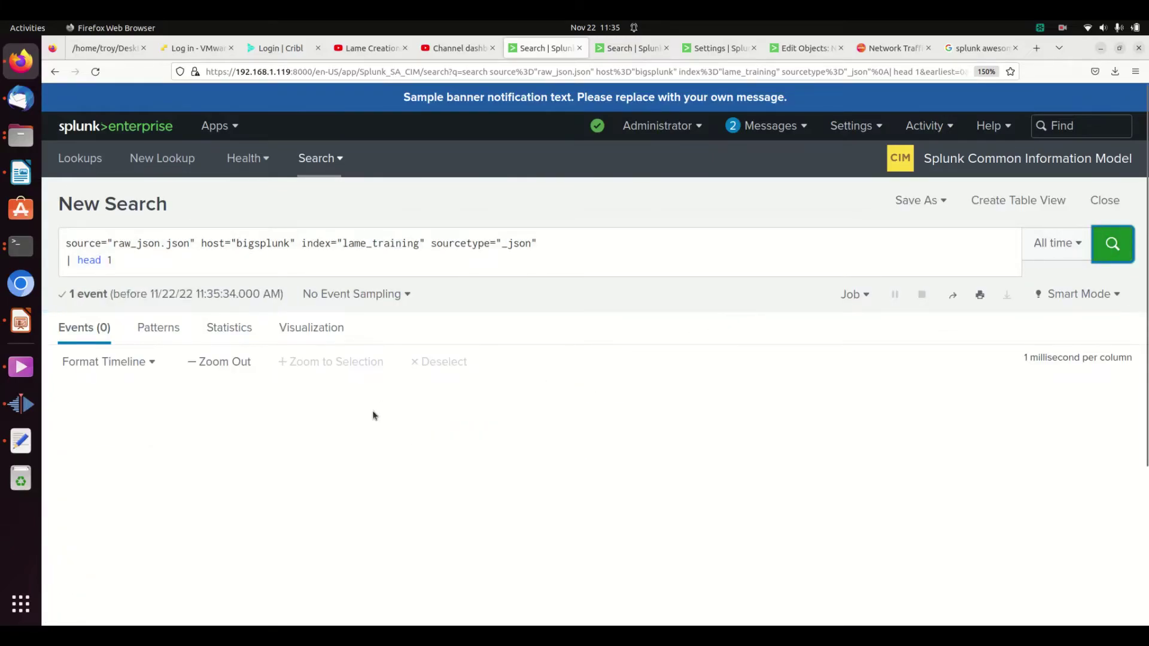
Review the returned event's fields, then select the whole search query.
{"action": "scroll", "coordinate": [192, 485], "scroll_direction": "down", "scroll_amount": 2}
{"action": "scroll", "coordinate": [192, 485], "scroll_direction": "down", "scroll_amount": 8}
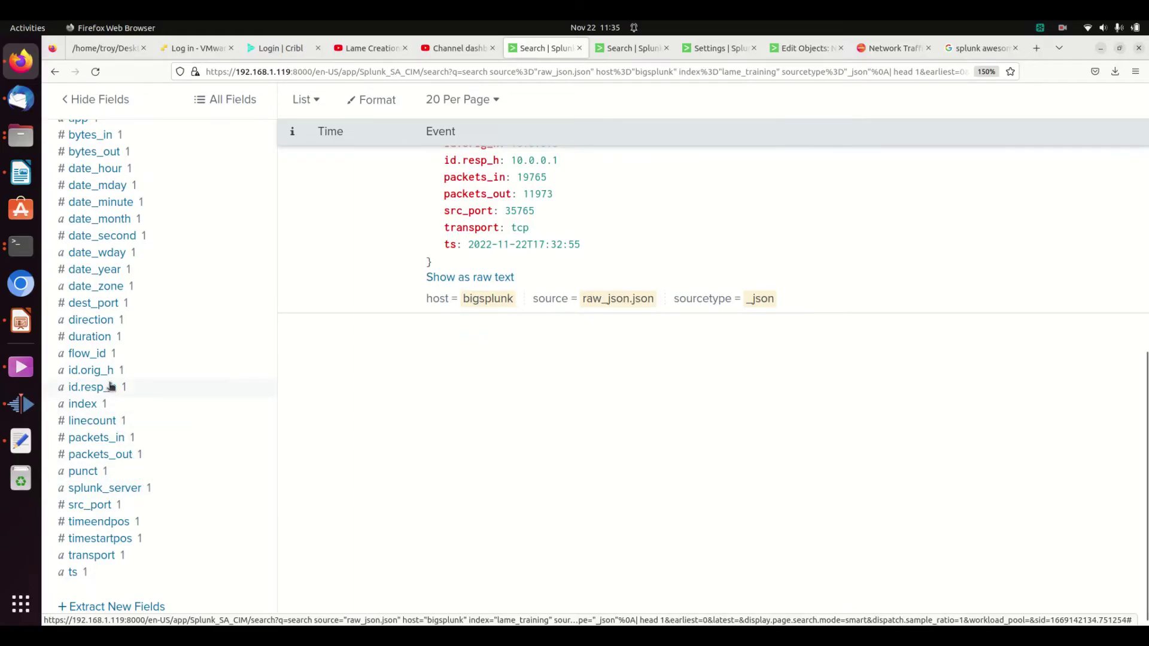
{"action": "scroll", "coordinate": [122, 374], "scroll_direction": "up", "scroll_amount": 2}
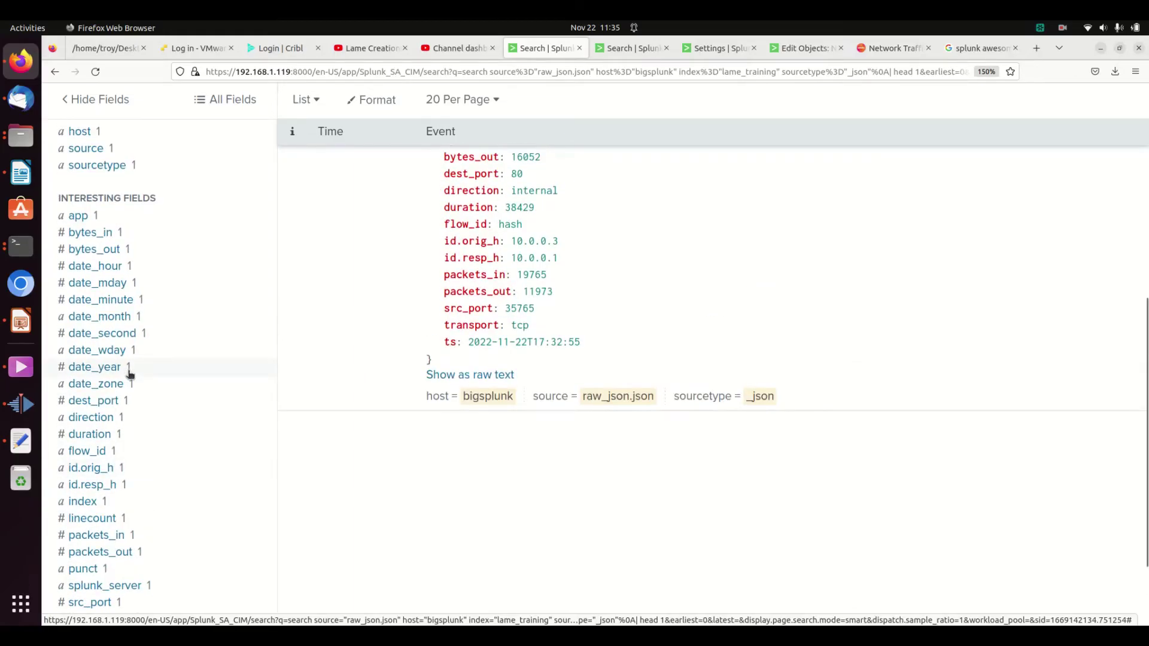
{"action": "scroll", "coordinate": [129, 374], "scroll_direction": "down", "scroll_amount": 2}
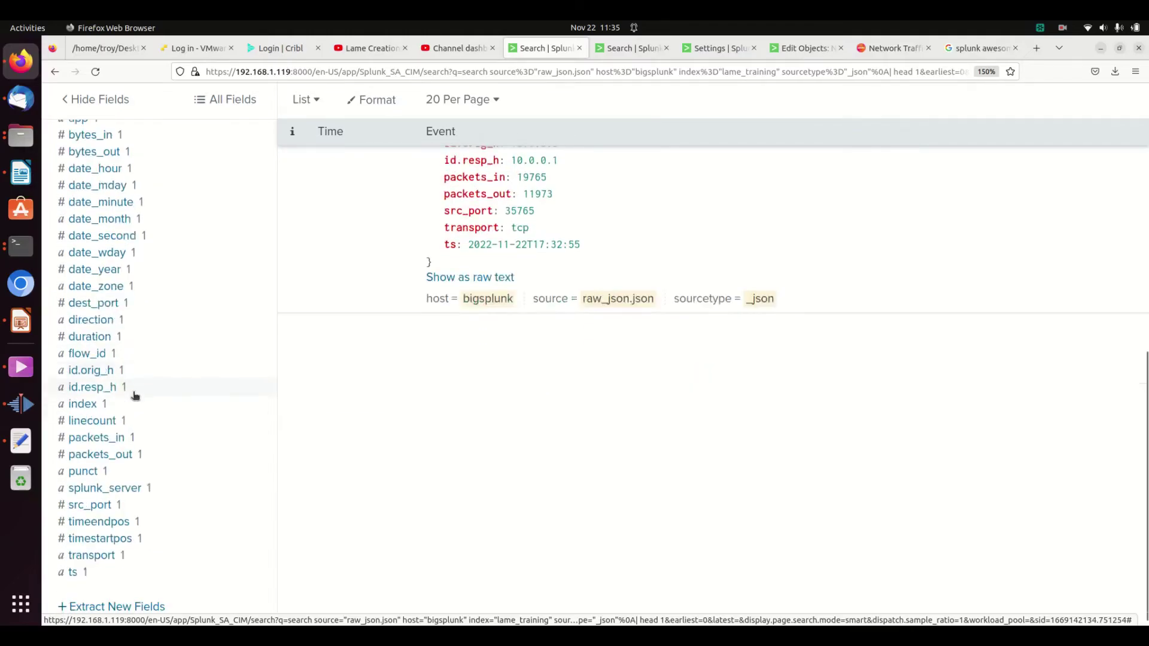
{"action": "scroll", "coordinate": [134, 395], "scroll_direction": "up", "scroll_amount": 10}
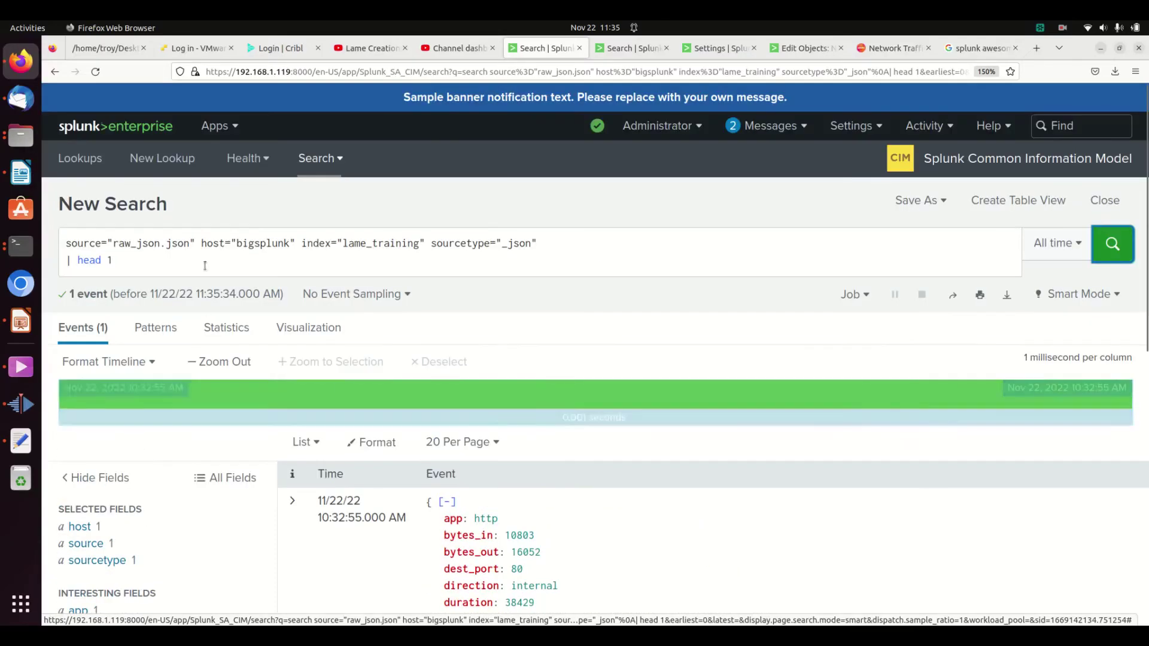
{"action": "left_click", "coordinate": [173, 268]}
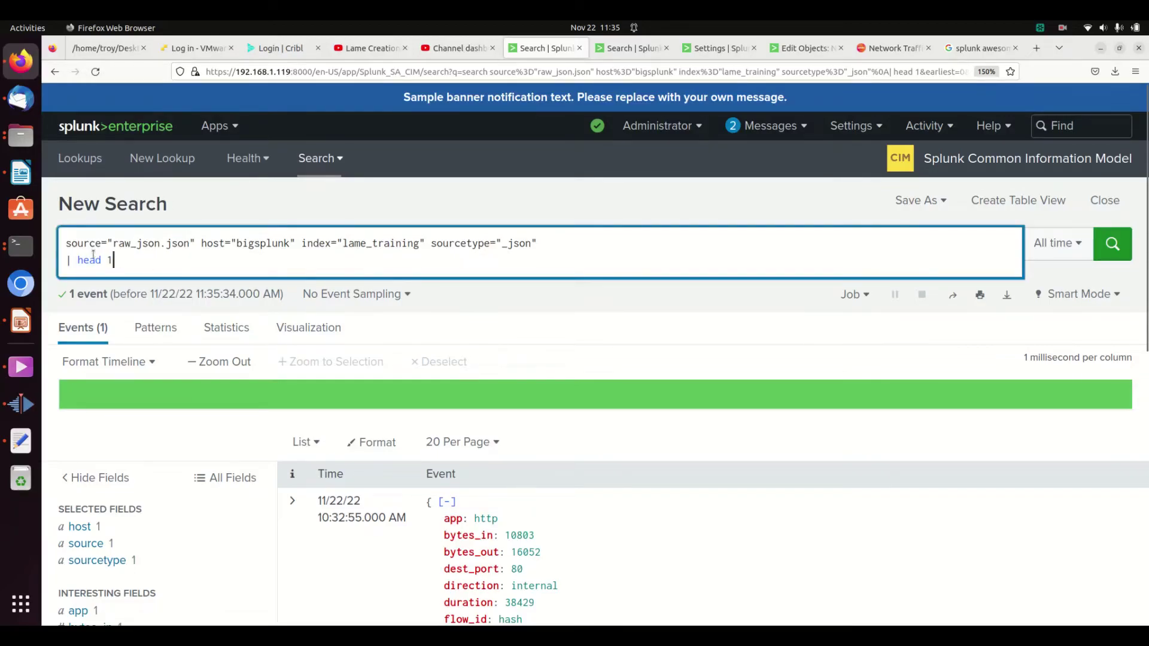
{"action": "key", "text": "ctrl+a"}
On a fresh search page, run index=lame_training source=raw_json.json.
{"action": "key", "text": "BackSpace"}
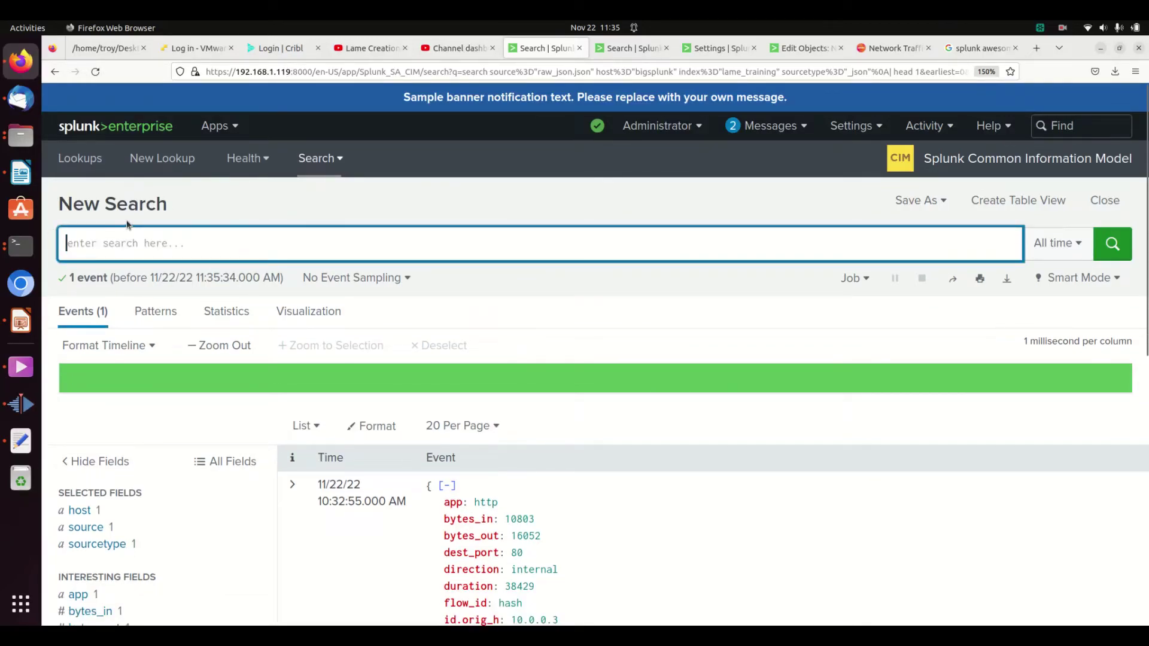
{"action": "left_click", "coordinate": [304, 171]}
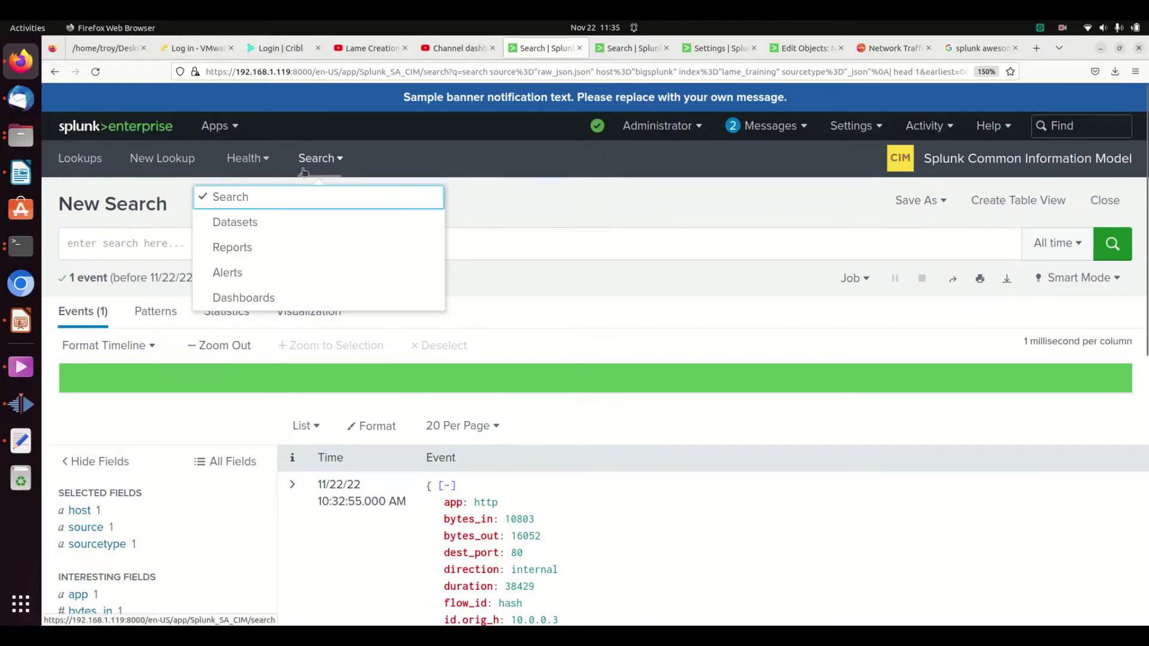
{"action": "left_click", "coordinate": [261, 198]}
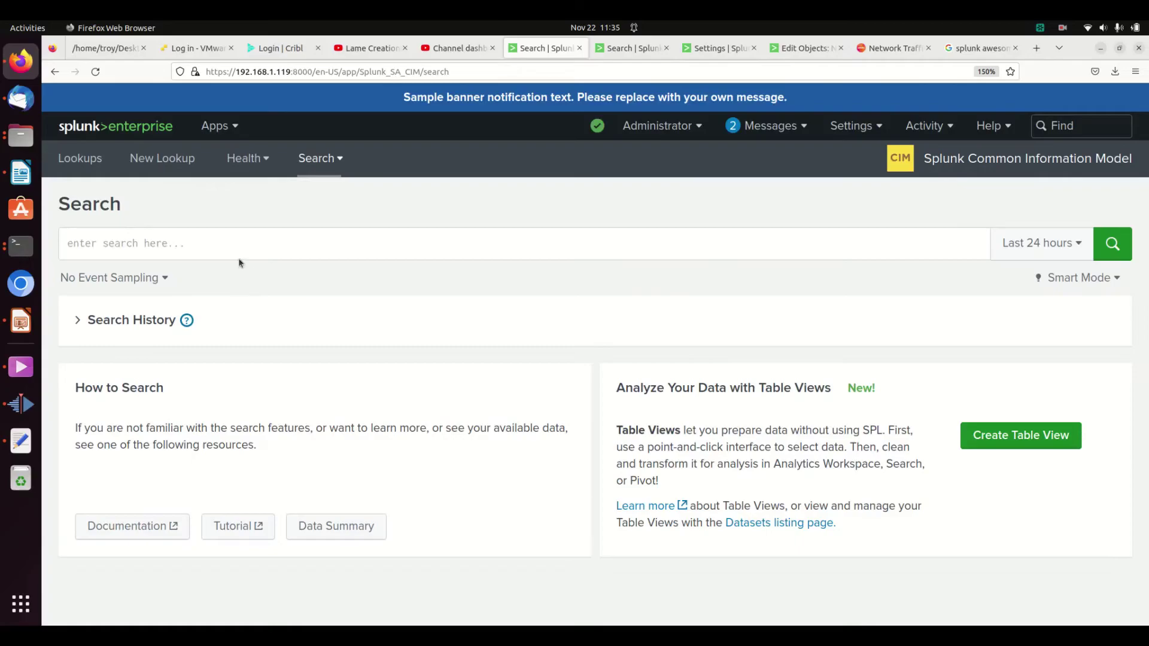
{"action": "left_click", "coordinate": [224, 244]}
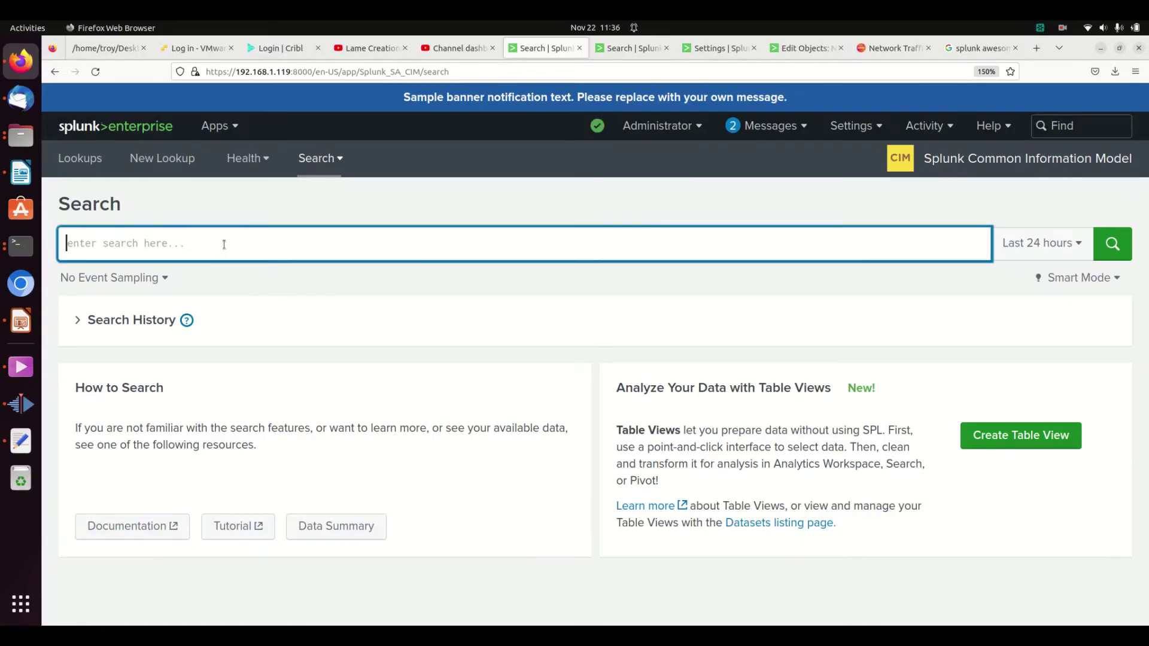
{"action": "type", "text": "raw_json.json"}
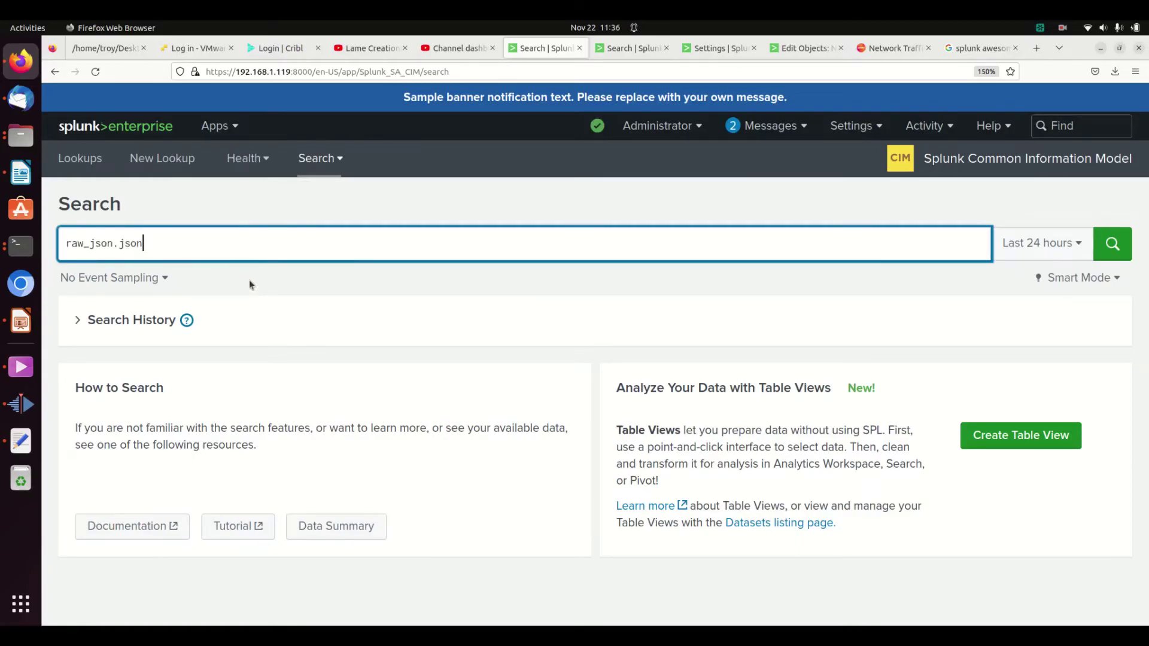
{"action": "key", "text": "ctrl+z"}
{"action": "type", "text": "index=lame_"}
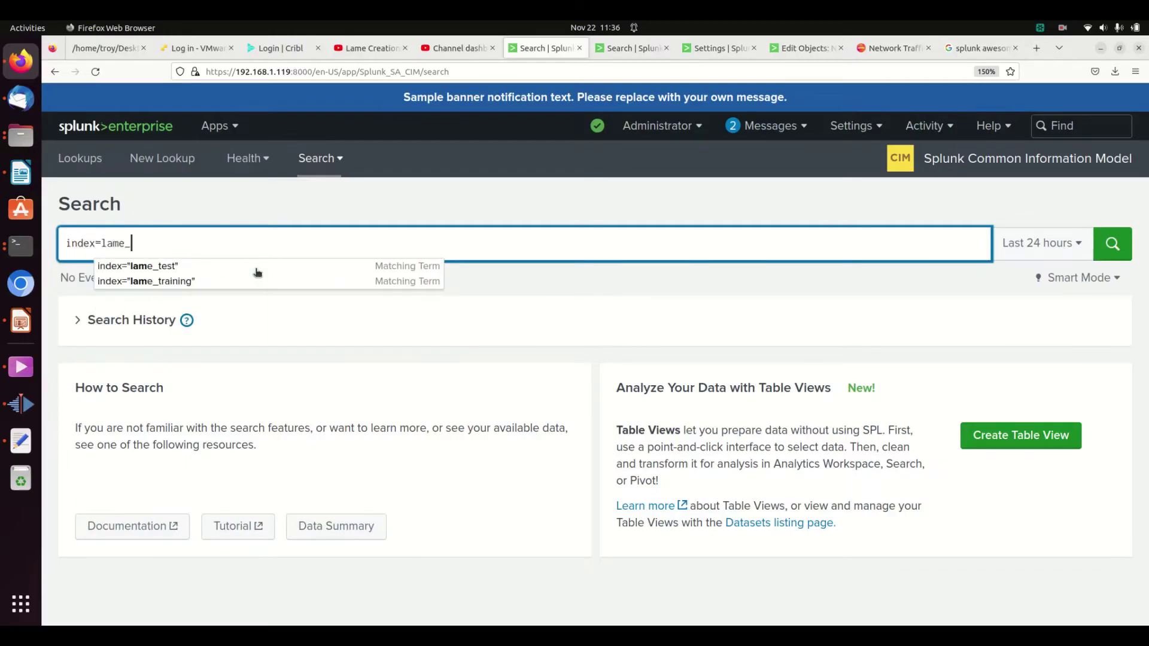
{"action": "type", "text": "training source="}
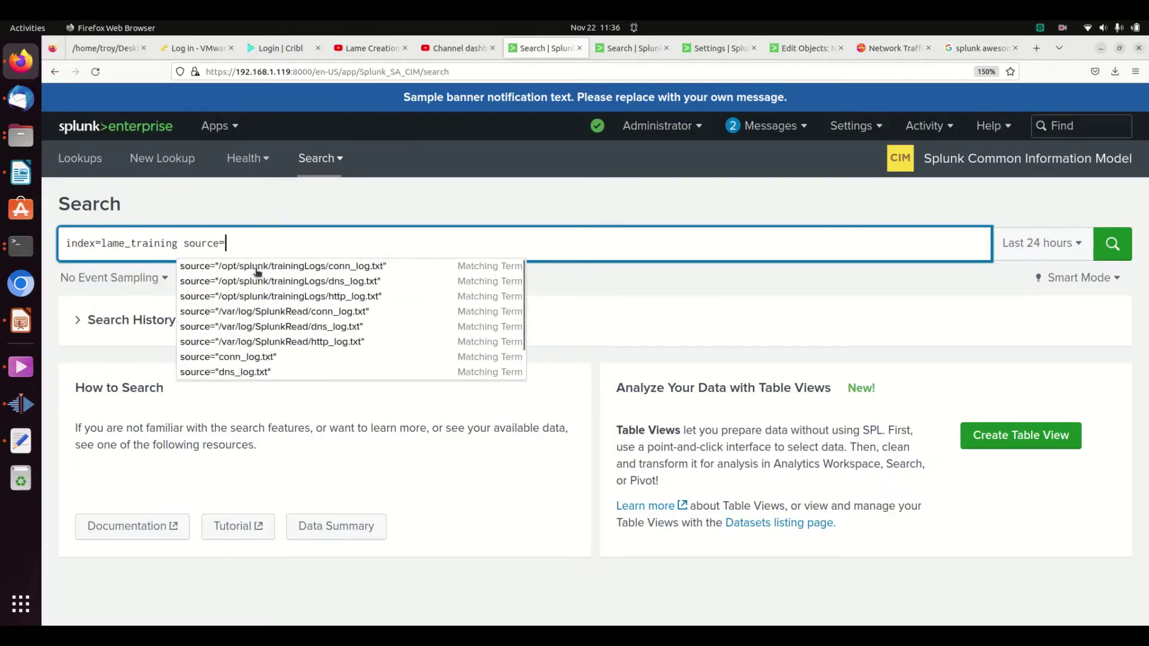
{"action": "type", "text": "raw_json.json"}
{"action": "key", "text": "Return"}
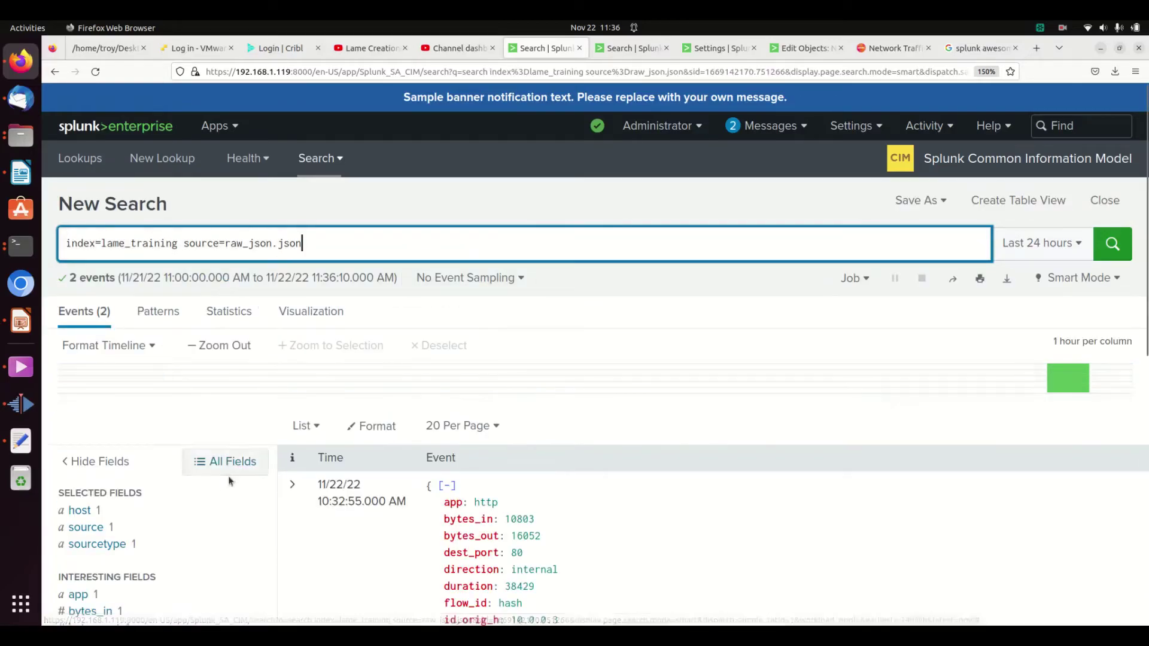
Review the returned fields, then return to the Field aliases settings page.
{"action": "scroll", "coordinate": [222, 480], "scroll_direction": "down", "scroll_amount": 5}
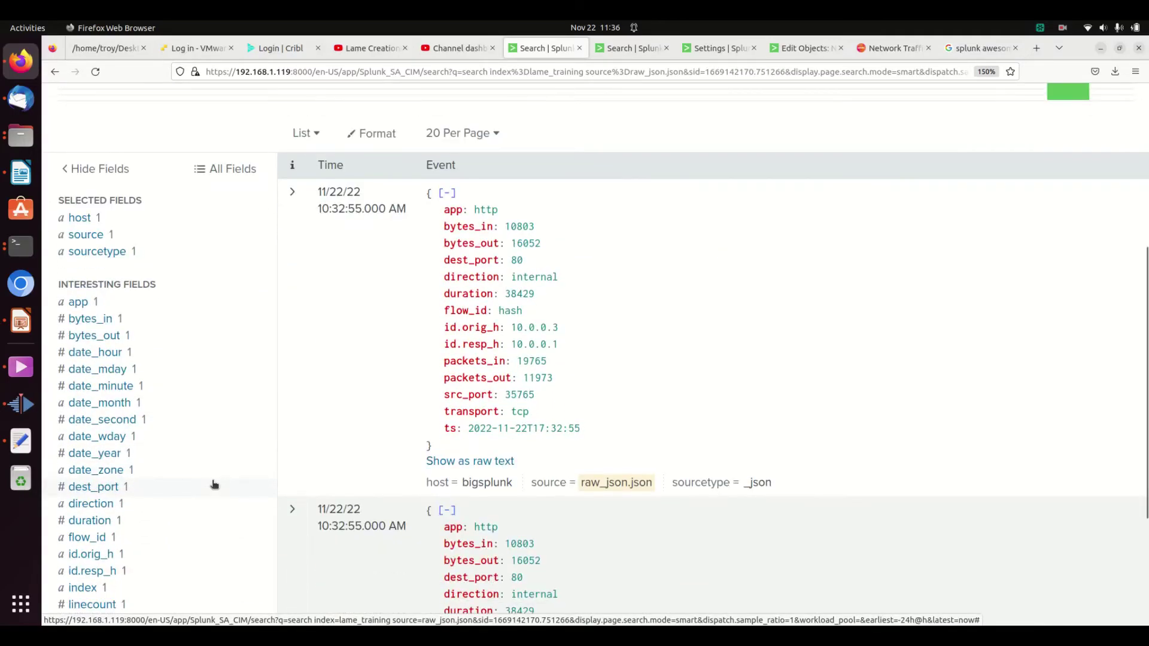
{"action": "scroll", "coordinate": [175, 494], "scroll_direction": "down", "scroll_amount": 3}
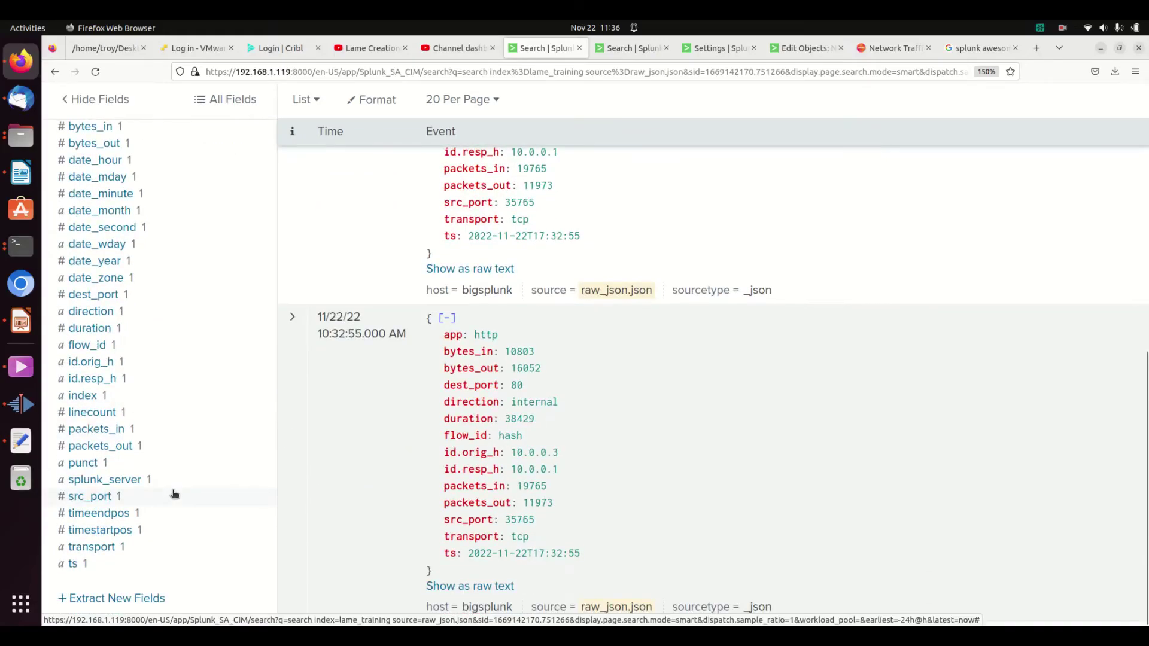
{"action": "scroll", "coordinate": [173, 494], "scroll_direction": "up", "scroll_amount": 5}
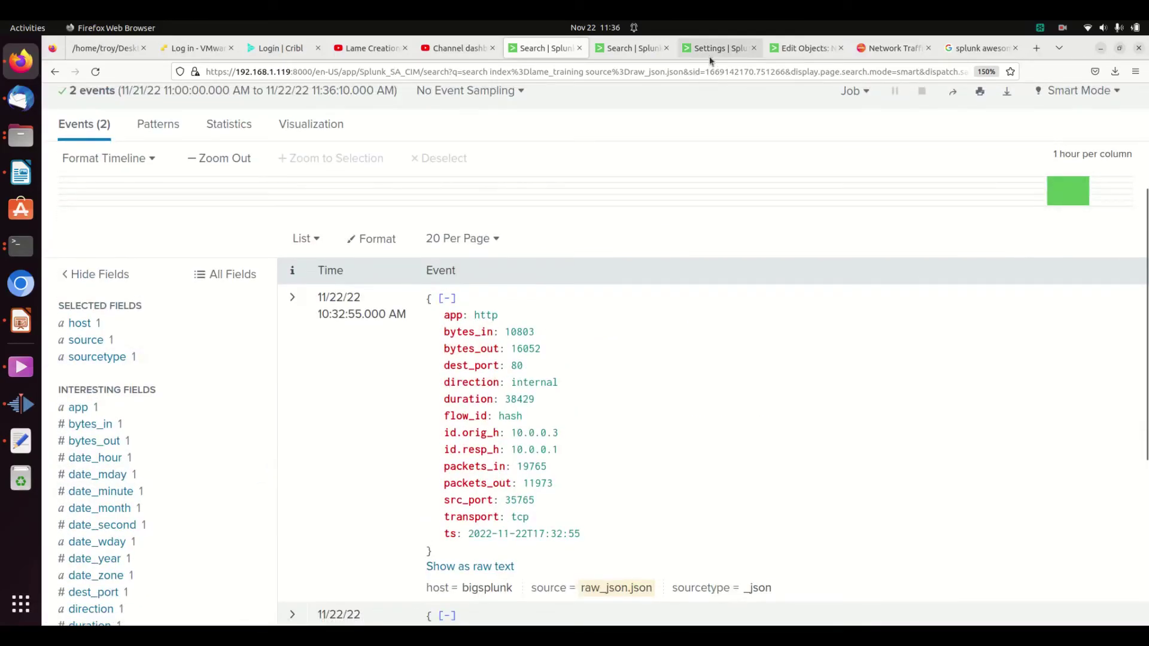
{"action": "left_click", "coordinate": [709, 52]}
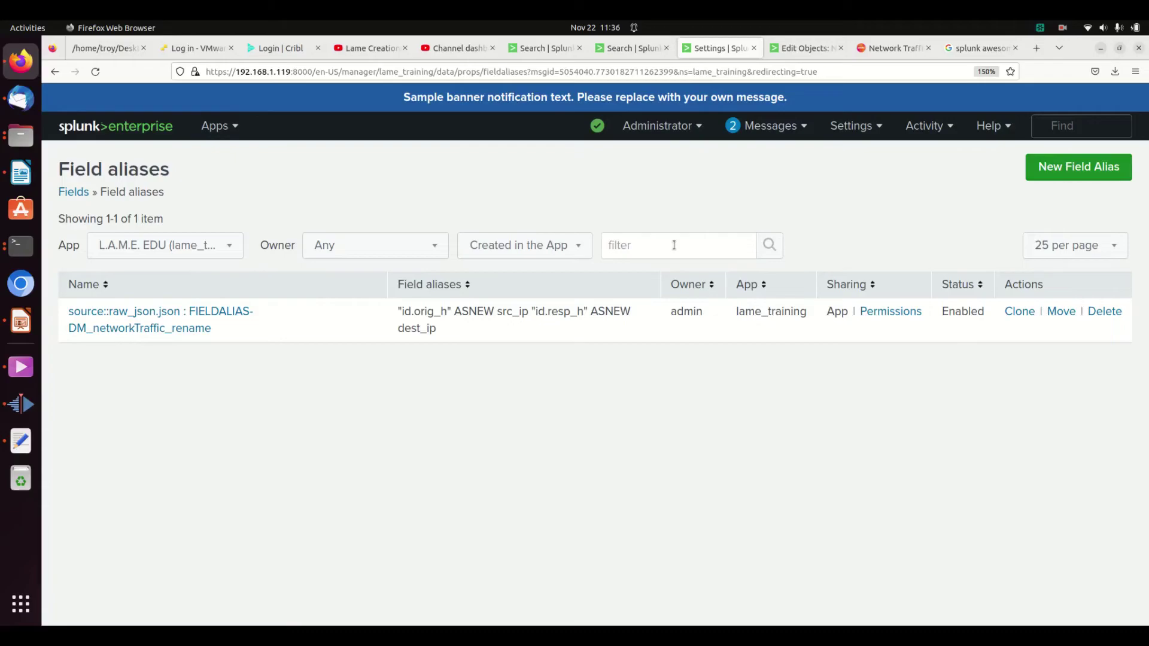
Drop the rename and table lines and rerun index=lame_training sourcetype=_json | head 1, checking src_ip and dest_ip.
{"action": "left_click", "coordinate": [541, 48]}
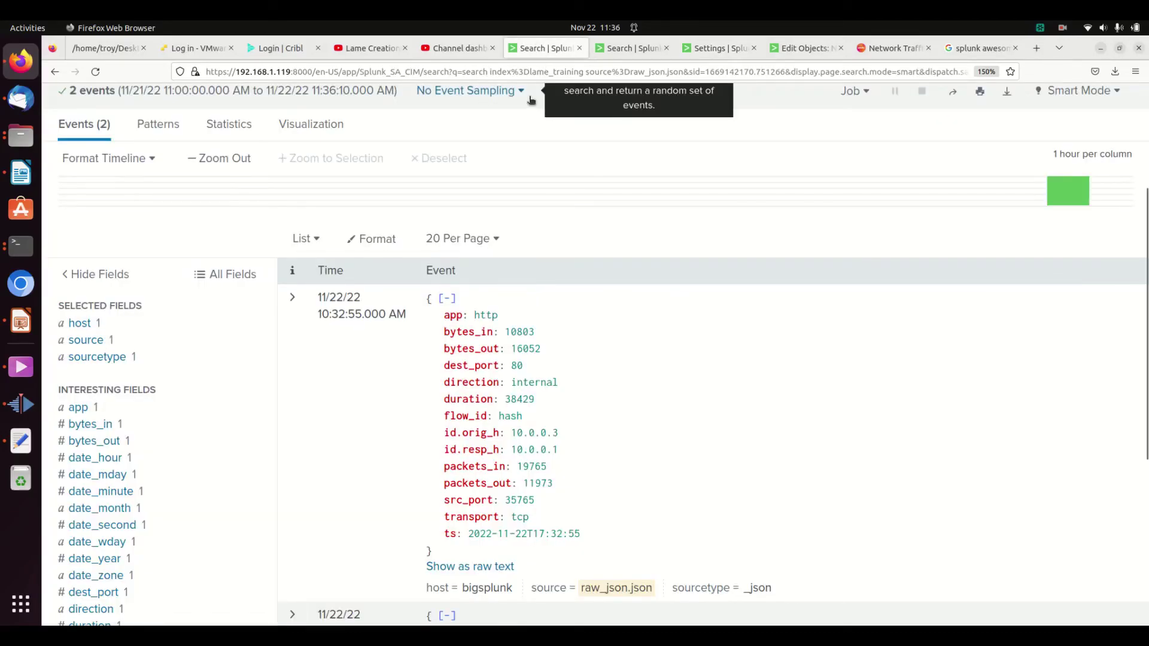
{"action": "double_click", "coordinate": [390, 72]}
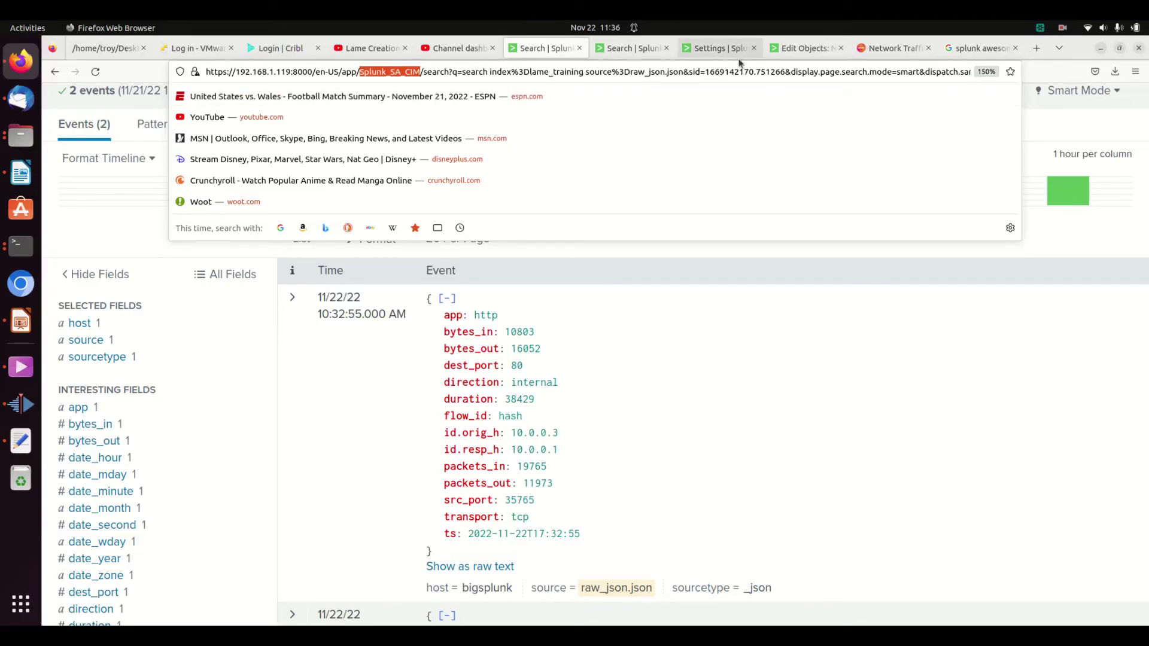
{"action": "left_click", "coordinate": [629, 51]}
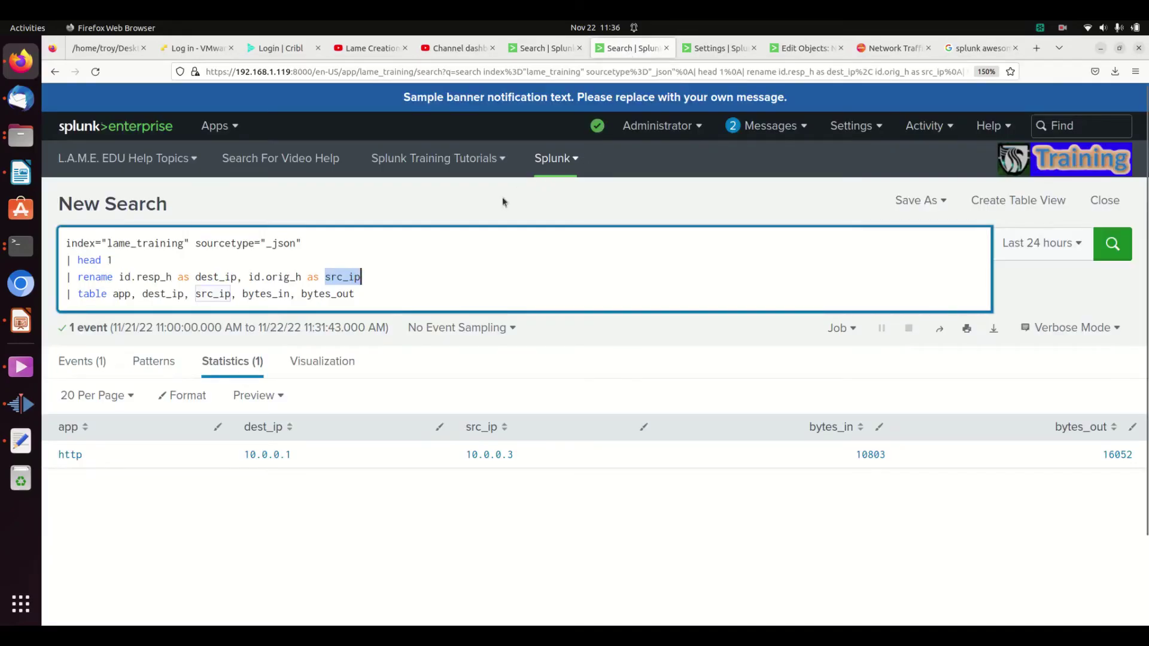
{"action": "left_click", "coordinate": [419, 253]}
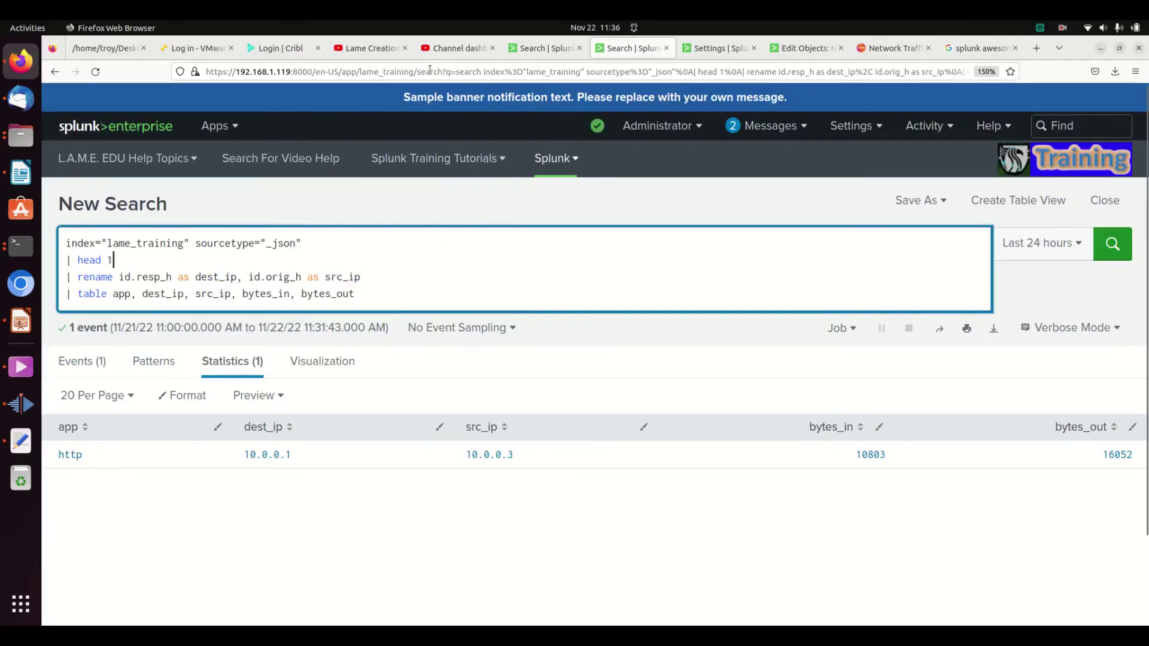
{"action": "key", "text": "ctrl+shift+End"}
{"action": "key", "text": "ctrl+c"}
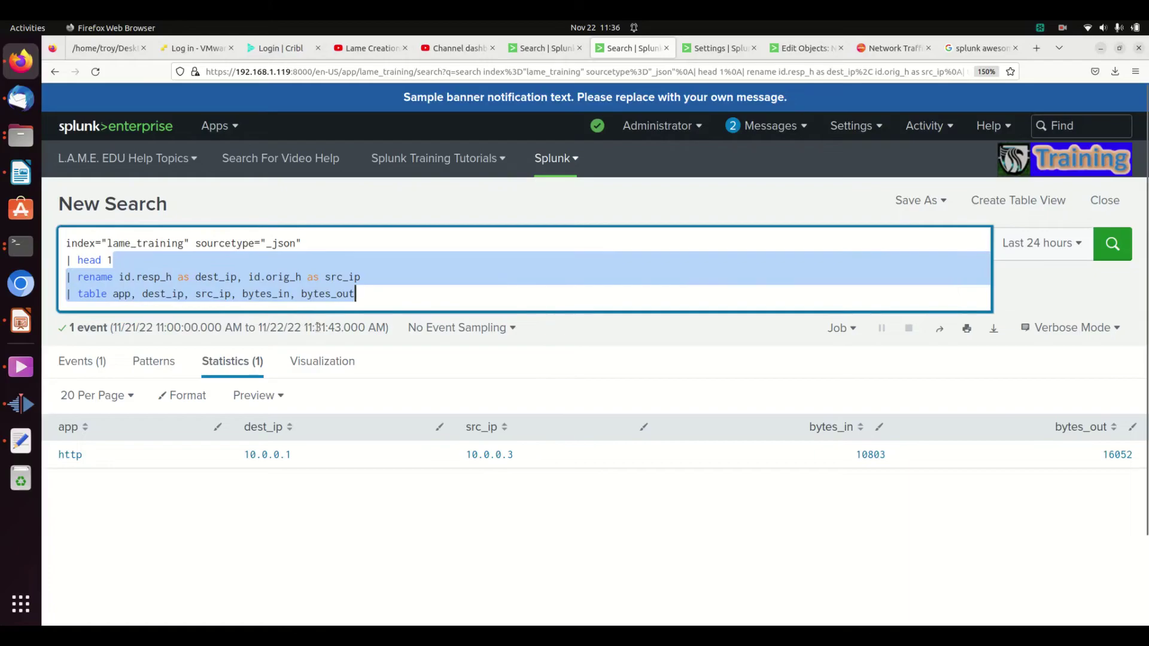
{"action": "key", "text": "BackSpace"}
{"action": "key", "text": "Return"}
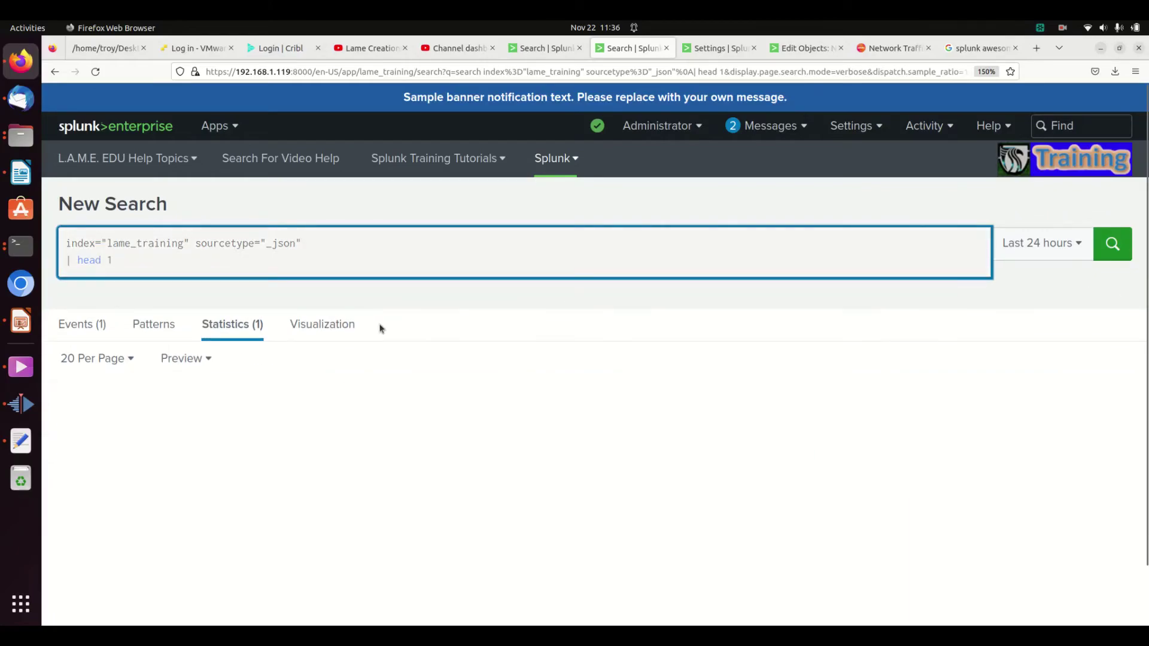
{"action": "scroll", "coordinate": [132, 551], "scroll_direction": "down", "scroll_amount": 5}
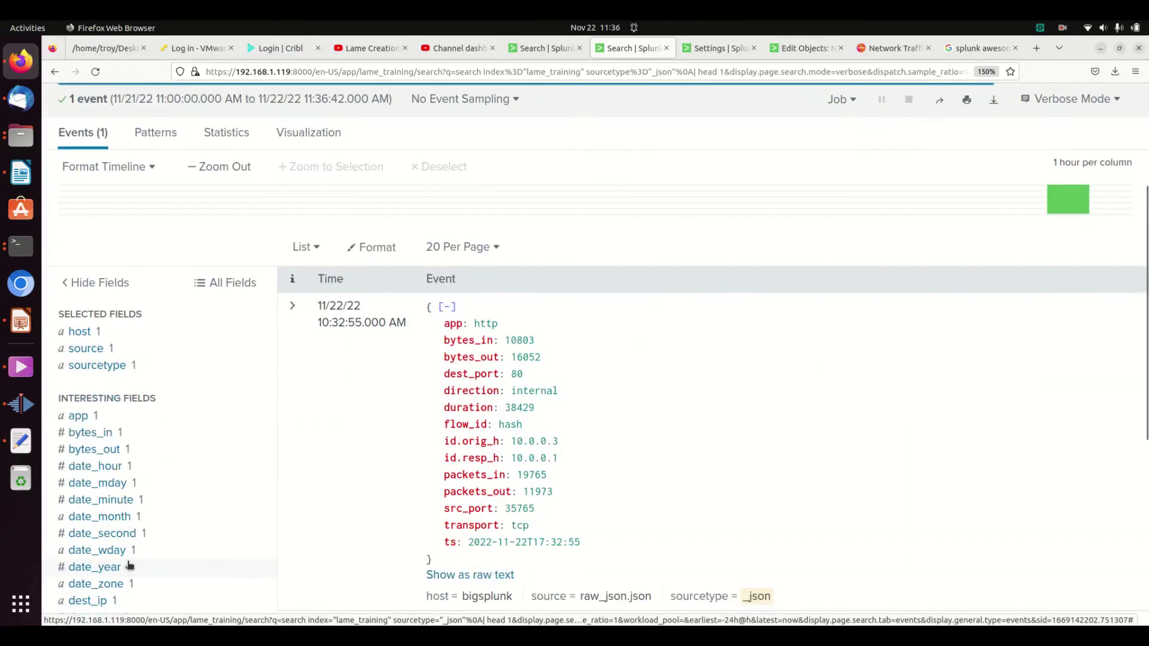
{"action": "scroll", "coordinate": [136, 551], "scroll_direction": "down", "scroll_amount": 4}
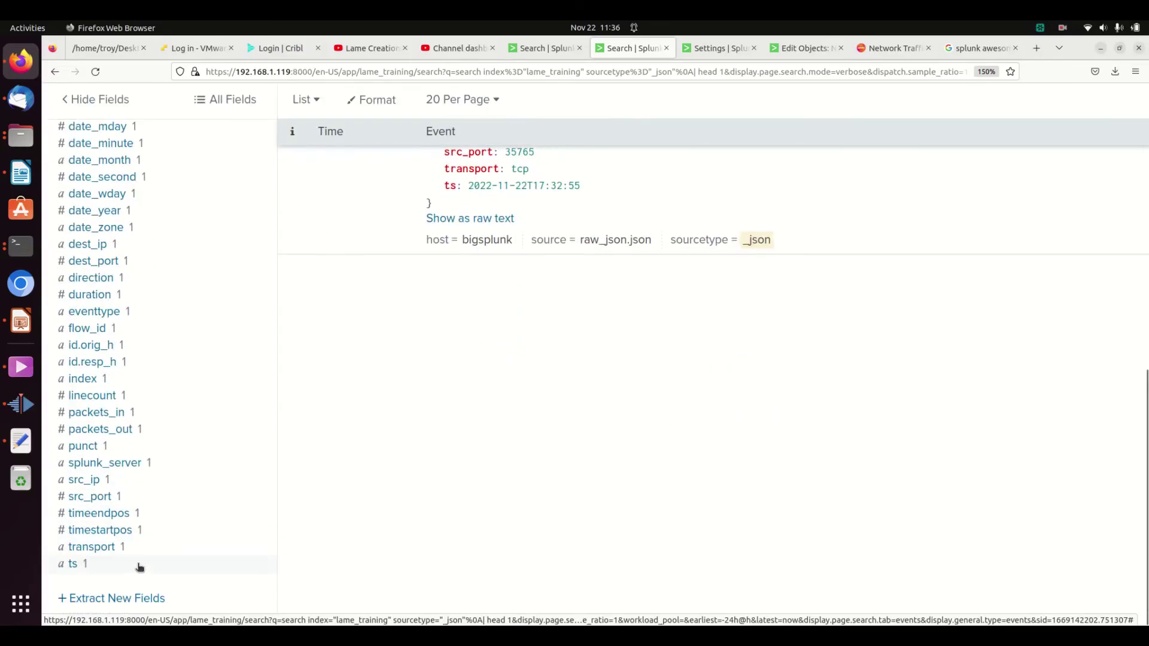
{"action": "scroll", "coordinate": [179, 484], "scroll_direction": "up", "scroll_amount": 5}
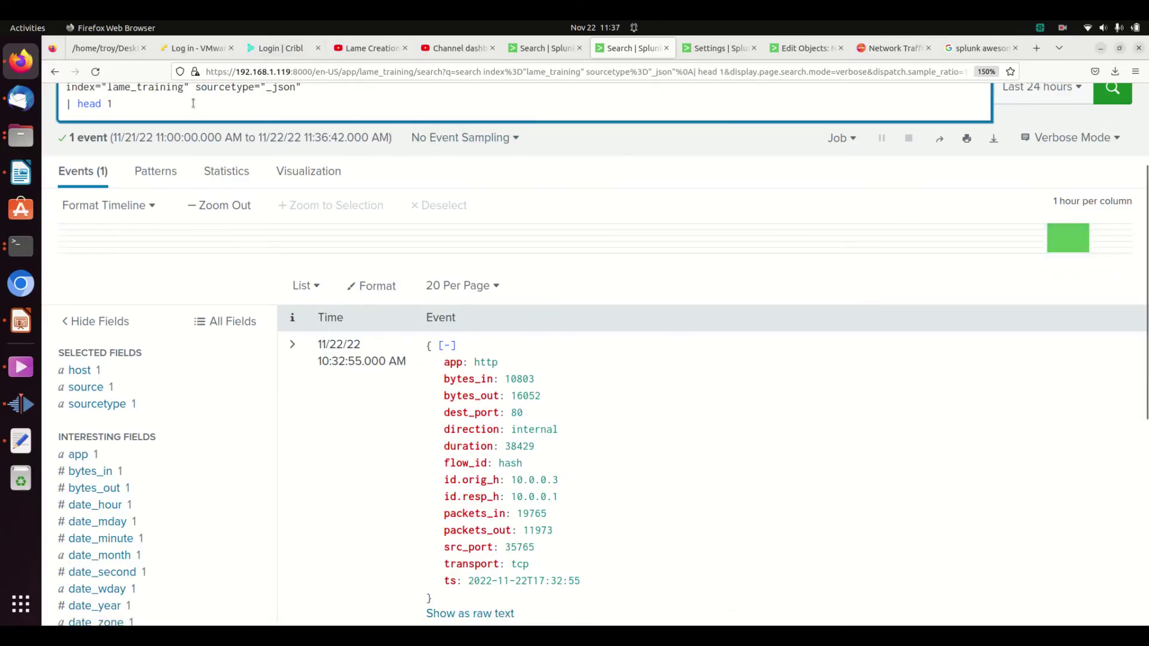
Table app, dest_ip, src_ip, bytes_in and bytes_out without the rename line, then view the Network Traffic data model.
{"action": "key", "text": "ctrl+v"}
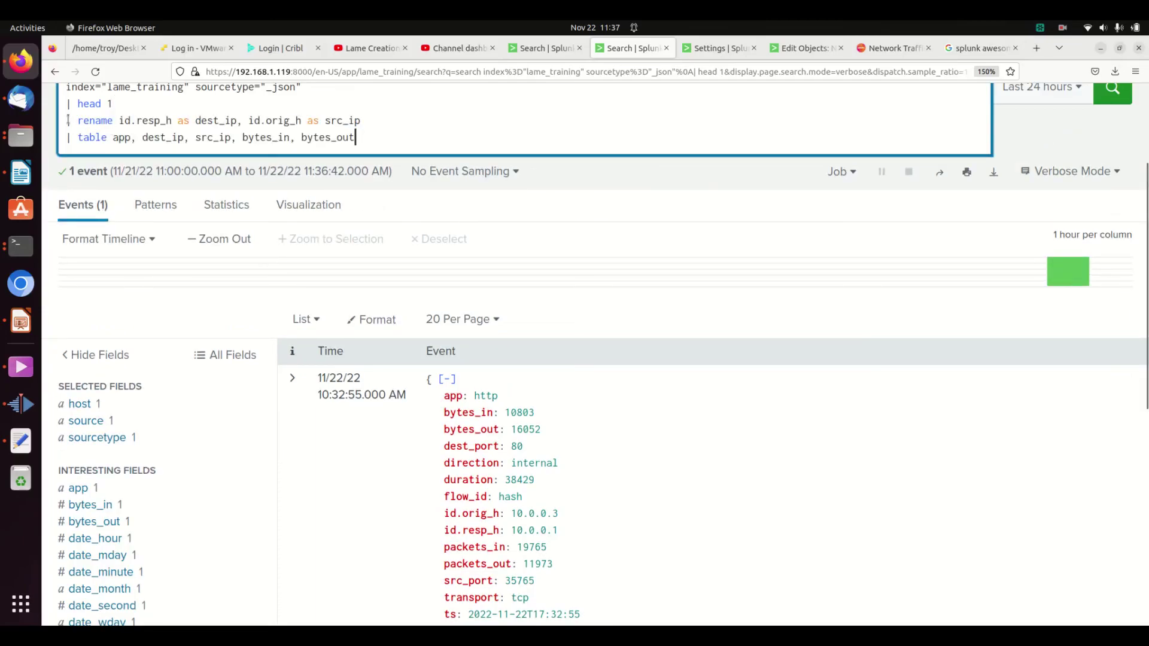
{"action": "left_click_drag", "start_coordinate": [79, 119], "coordinate": [384, 118]}
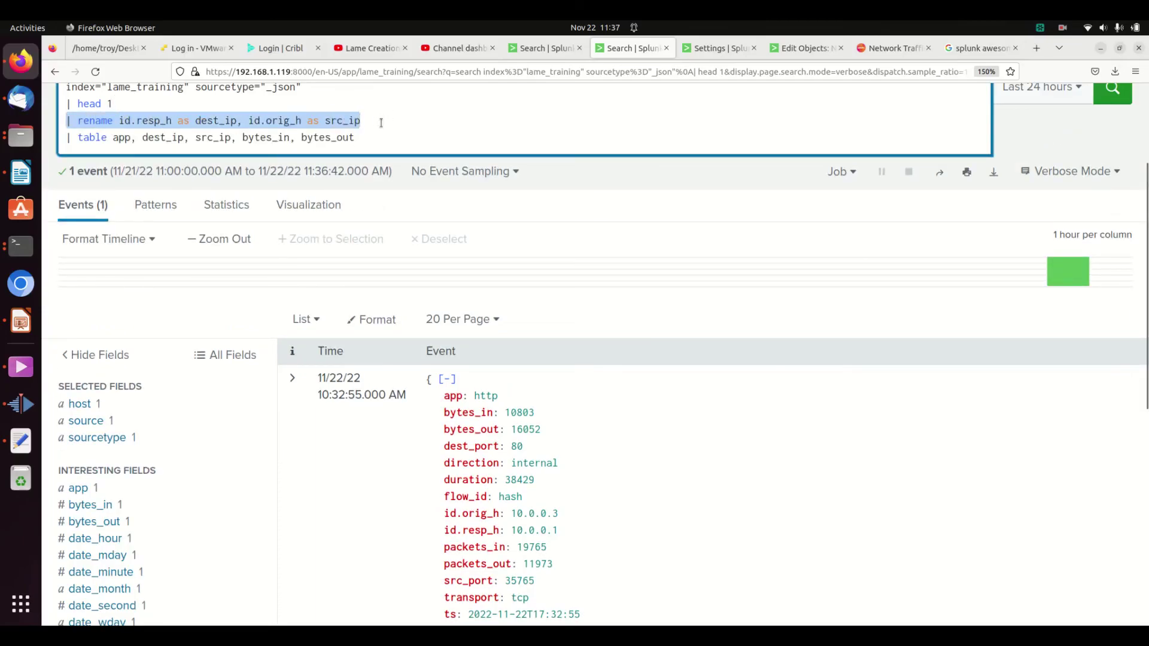
{"action": "key", "text": "BackSpace"}
{"action": "key", "text": "Return"}
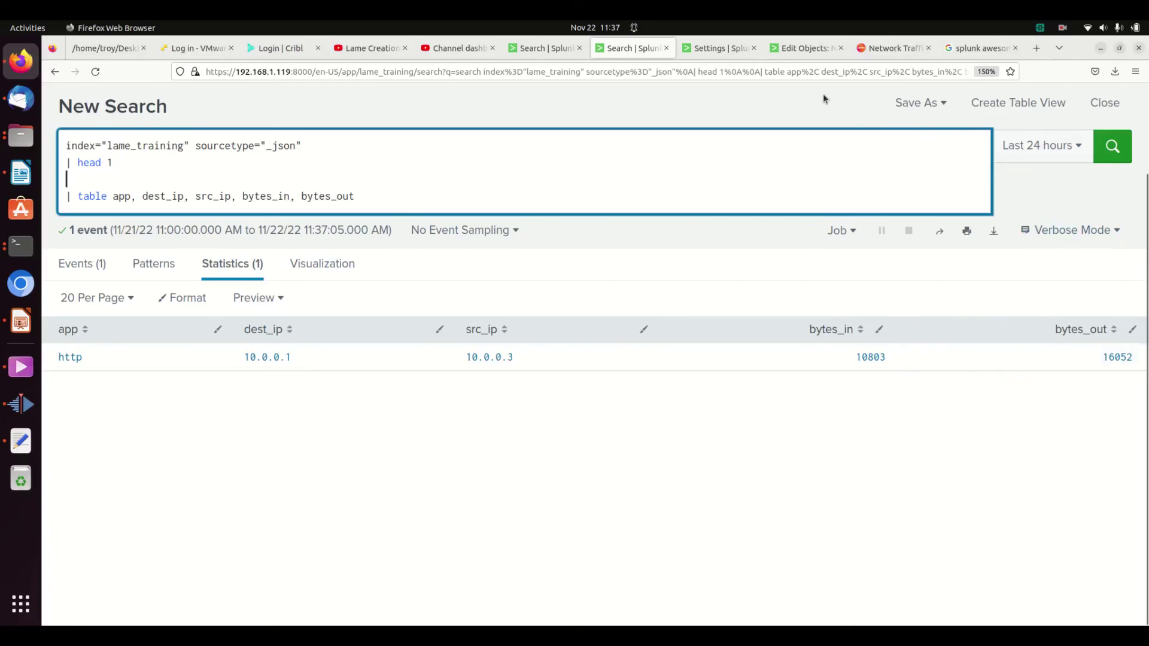
{"action": "left_click", "coordinate": [796, 47]}
{"action": "scroll", "coordinate": [473, 328], "scroll_direction": "up", "scroll_amount": 5}
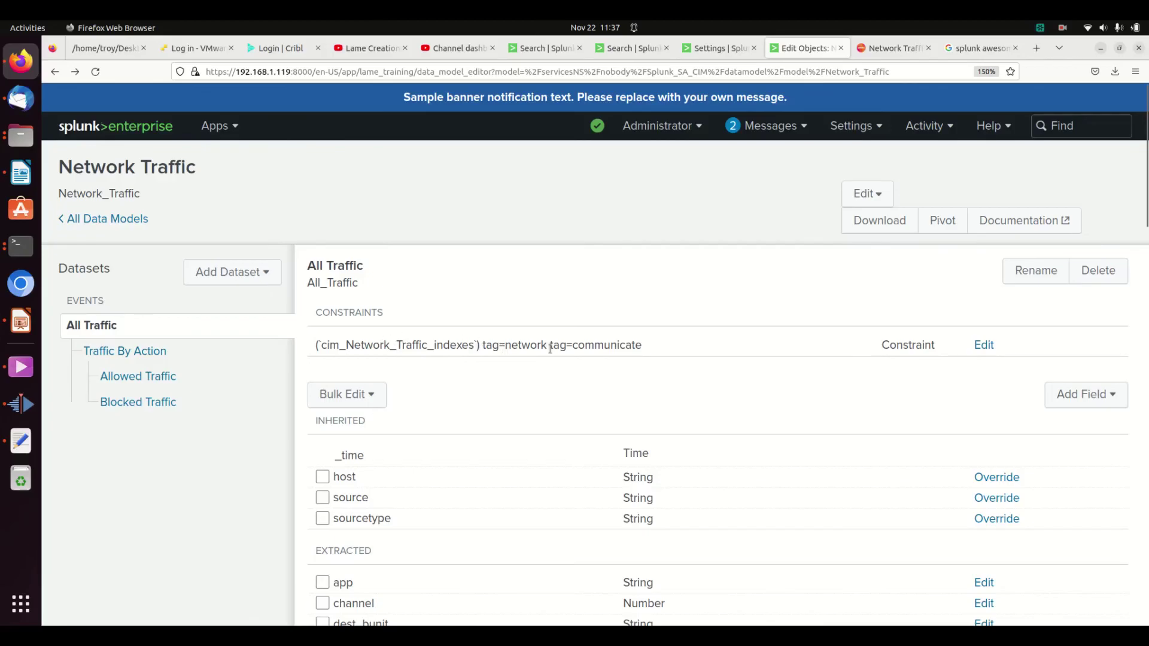
{"action": "scroll", "coordinate": [519, 524], "scroll_direction": "down", "scroll_amount": 3}
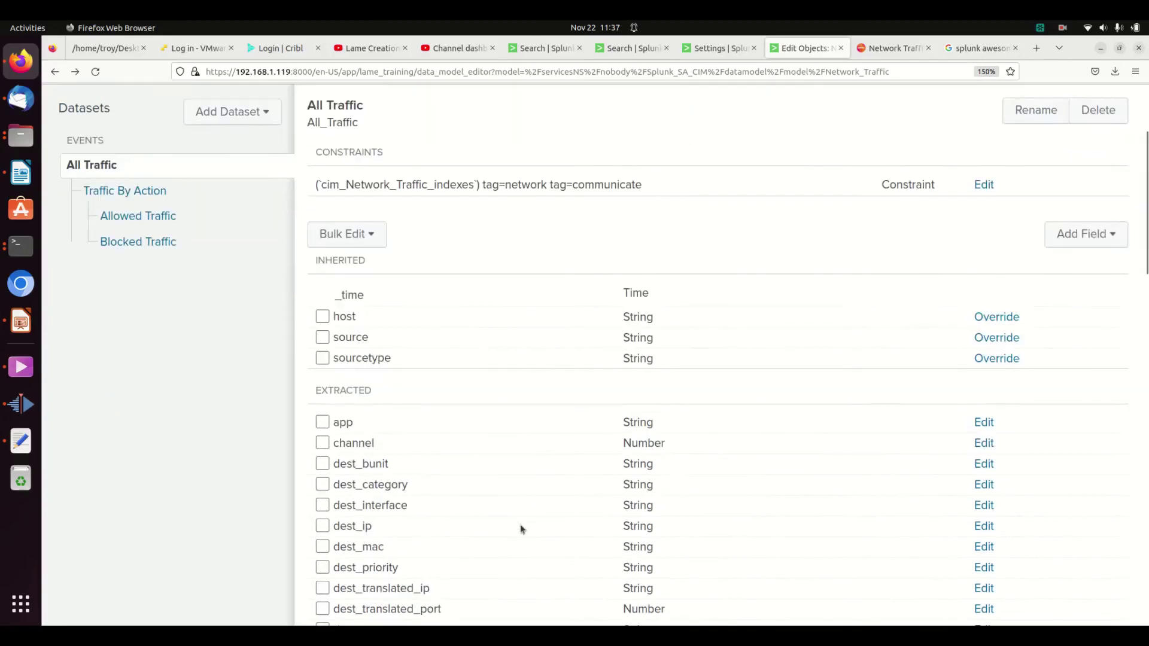
{"action": "scroll", "coordinate": [520, 458], "scroll_direction": "down", "scroll_amount": 3}
{"action": "scroll", "coordinate": [522, 450], "scroll_direction": "up", "scroll_amount": 5}
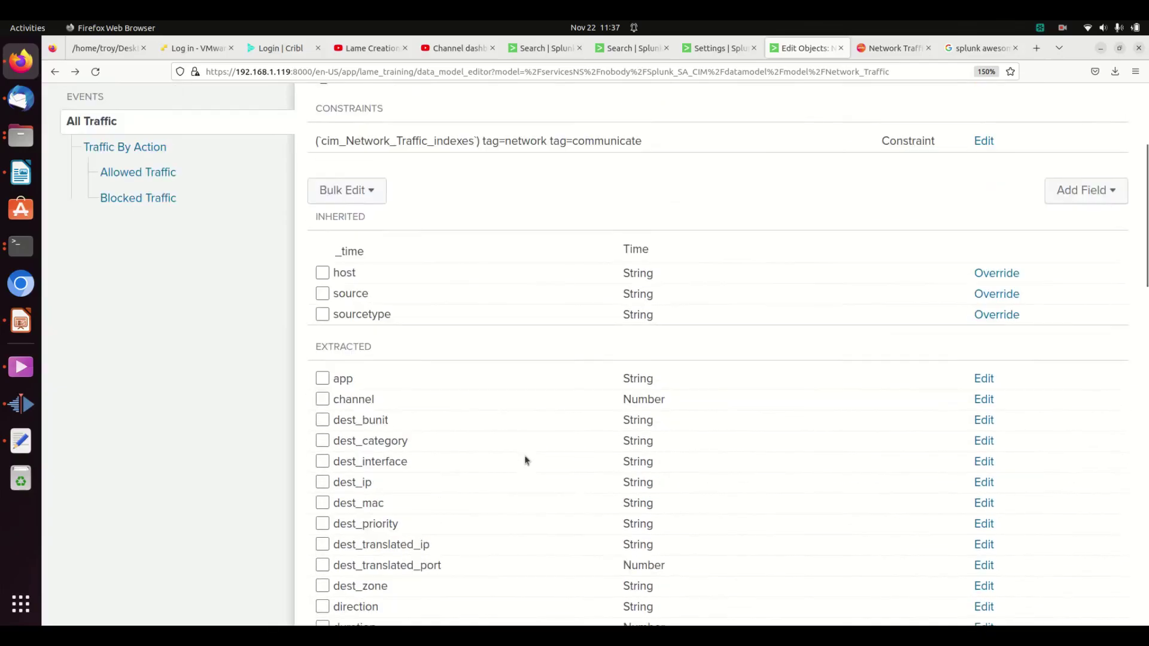
{"action": "scroll", "coordinate": [525, 457], "scroll_direction": "up", "scroll_amount": 2}
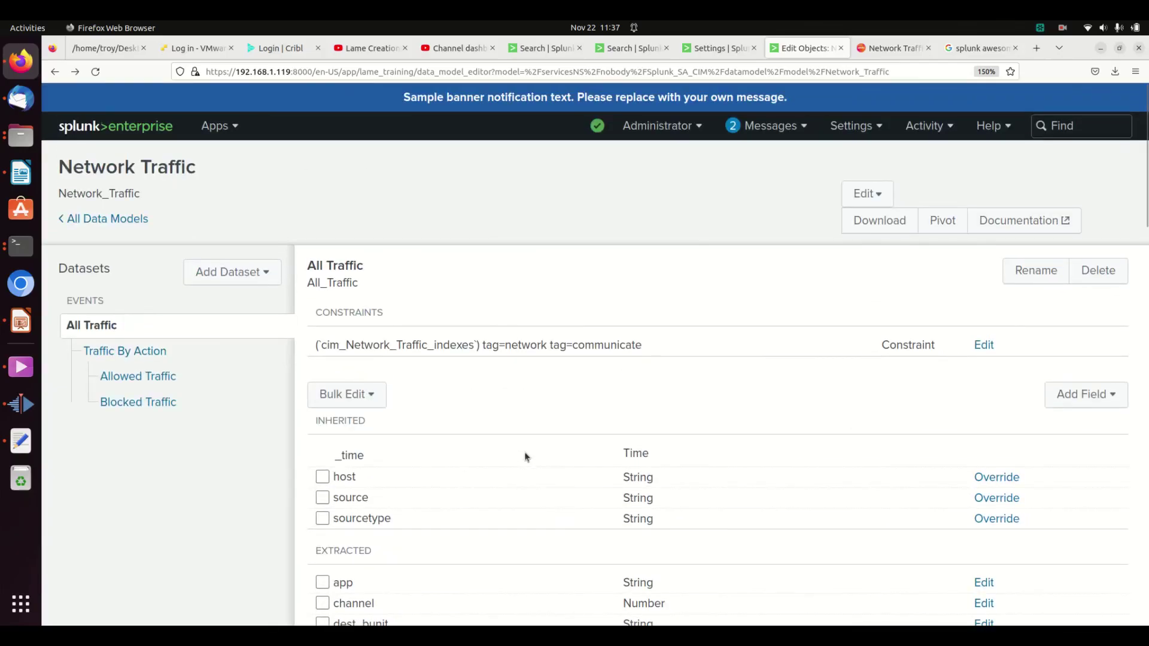